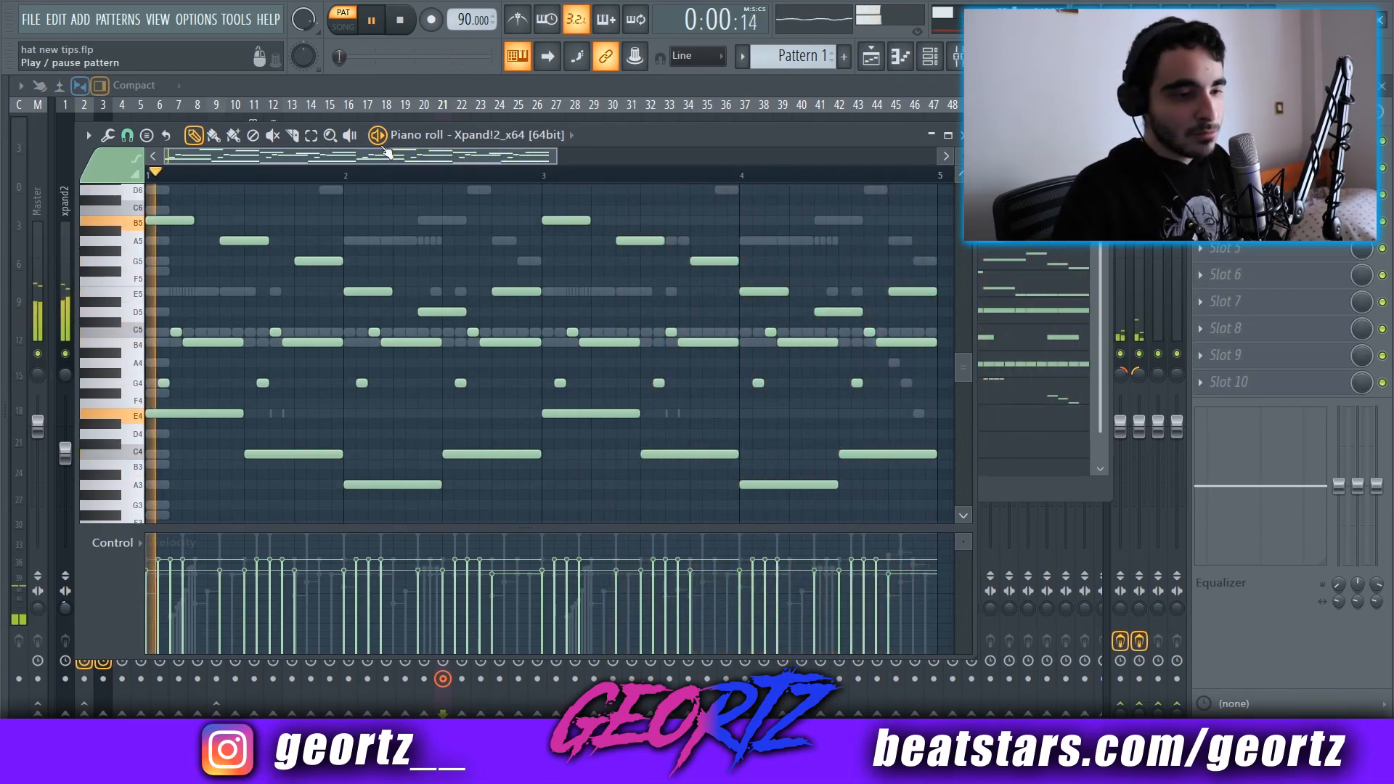
- Stop playback and bypass the effect slots of mixer tracks Insert 2, Insert 100 and Insert 101
key(space)
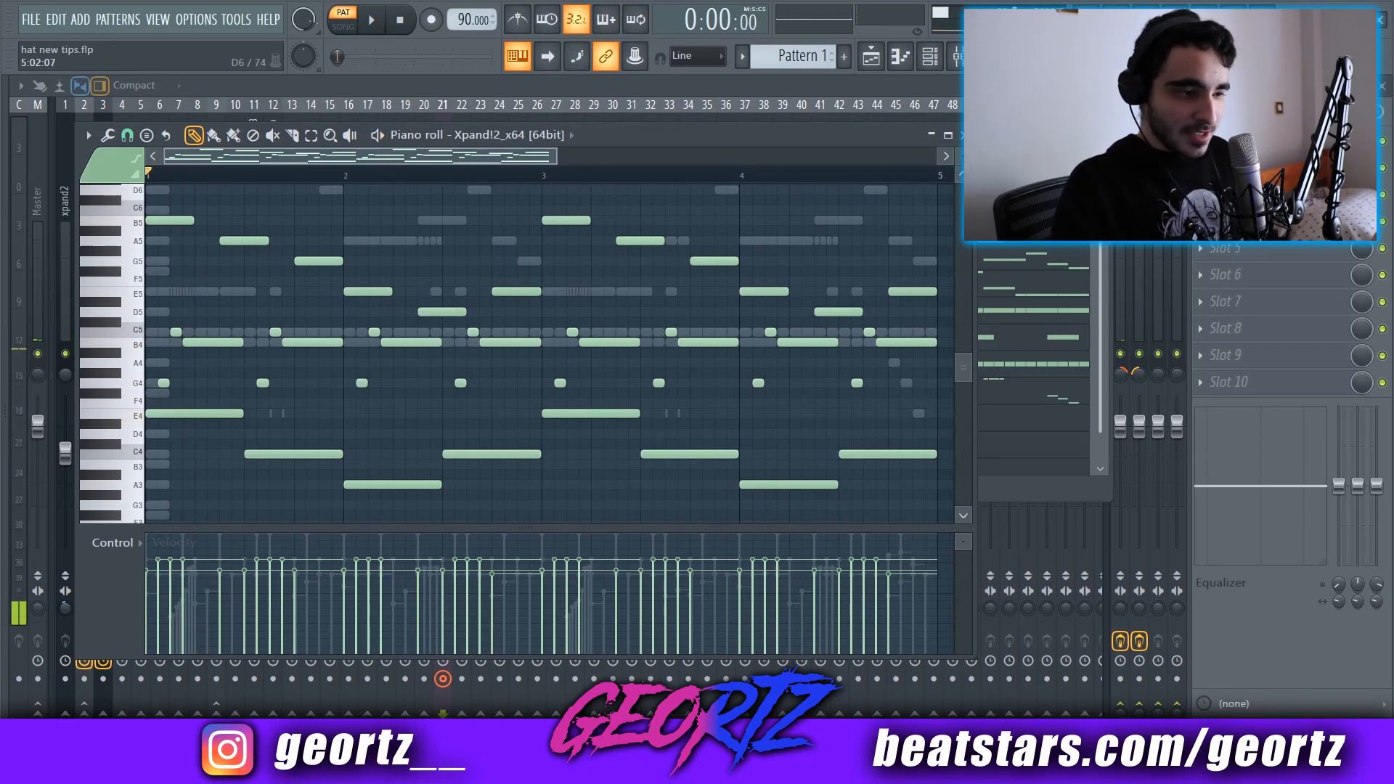
key(F6)
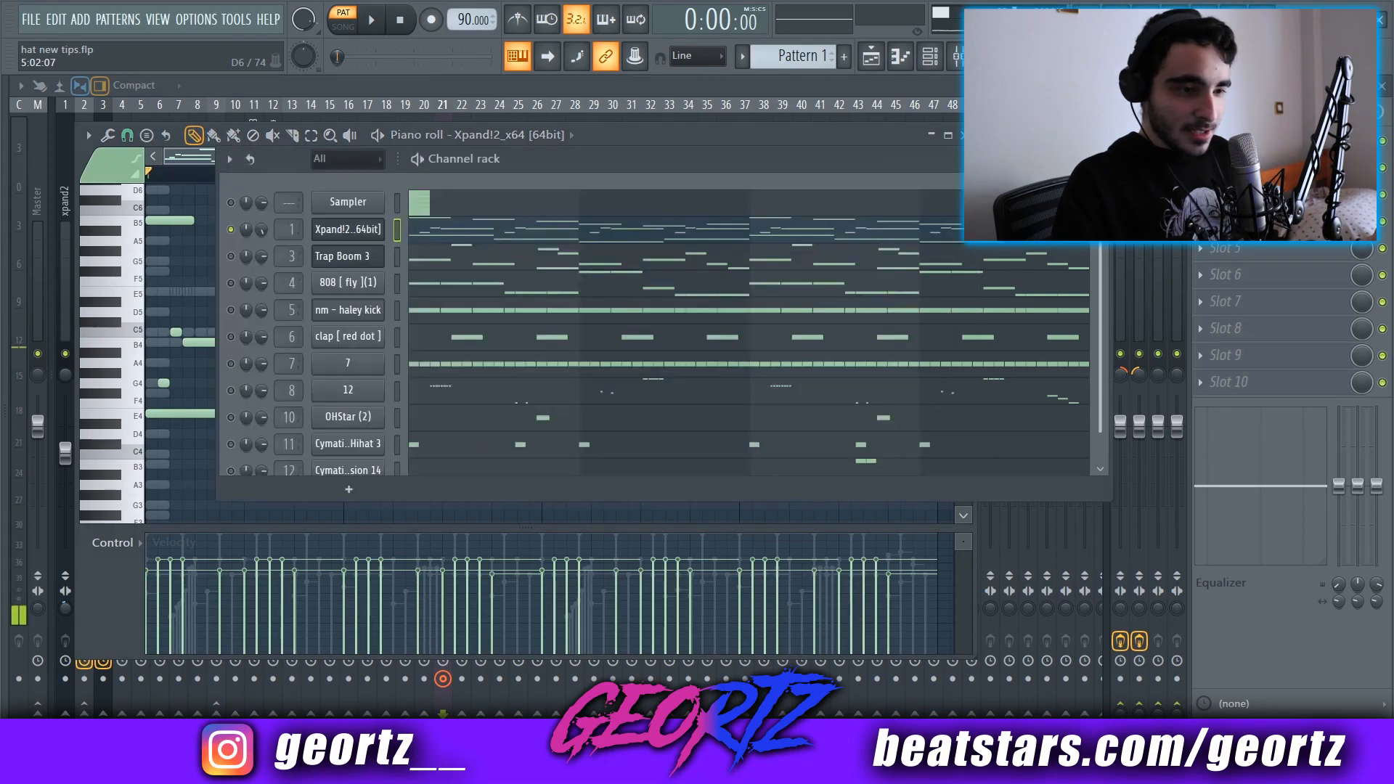
key(F9)
click(82, 192)
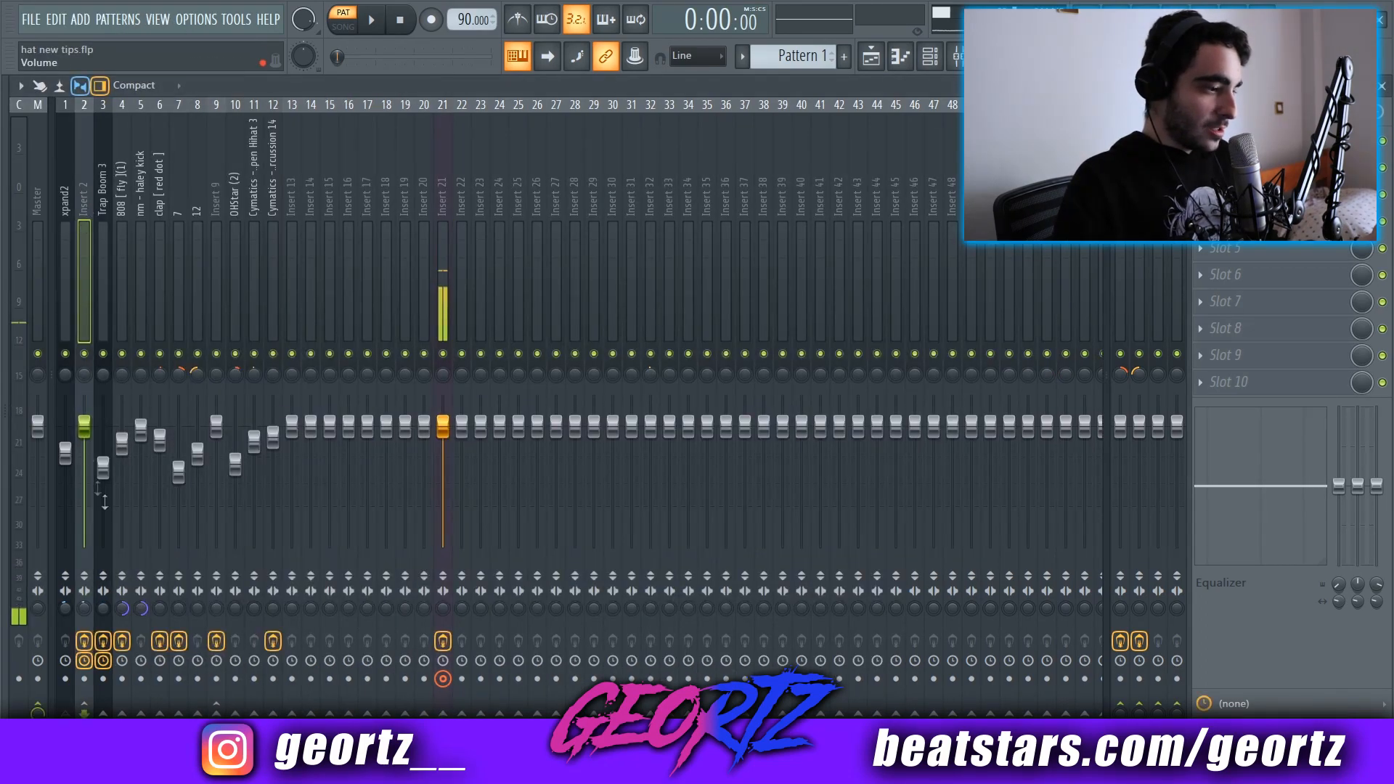
click(1122, 641)
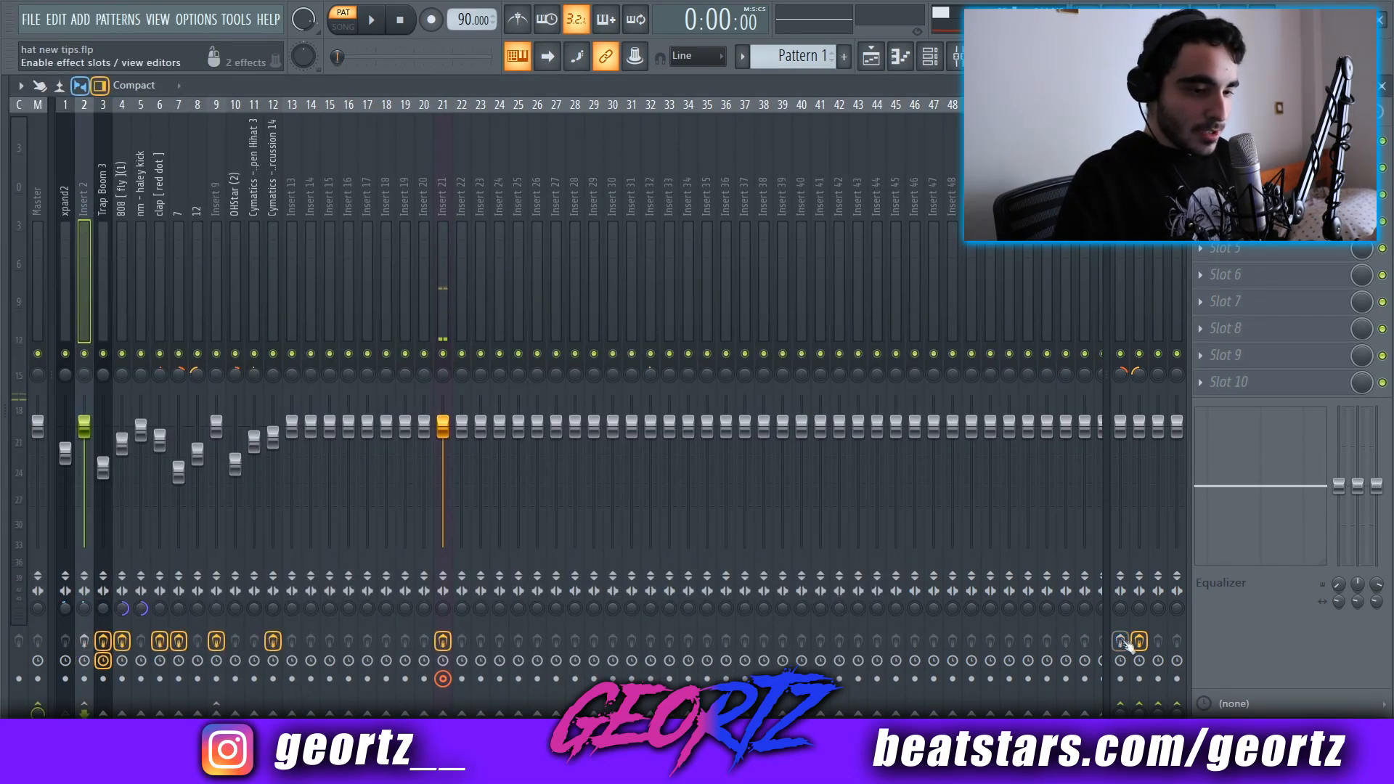
click(930, 56)
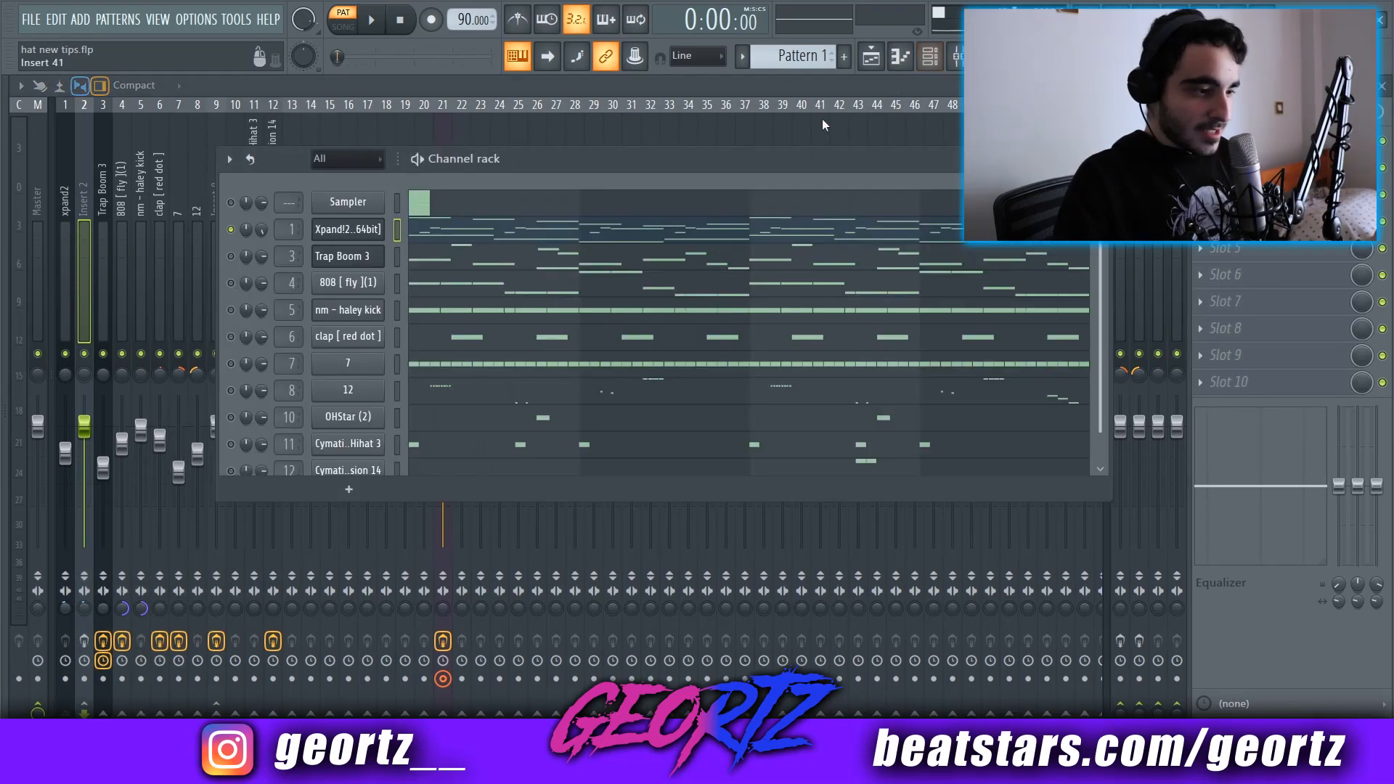
- Open the Xpand!2 instrument and play its melody dry, without the mixer effects
click(348, 229)
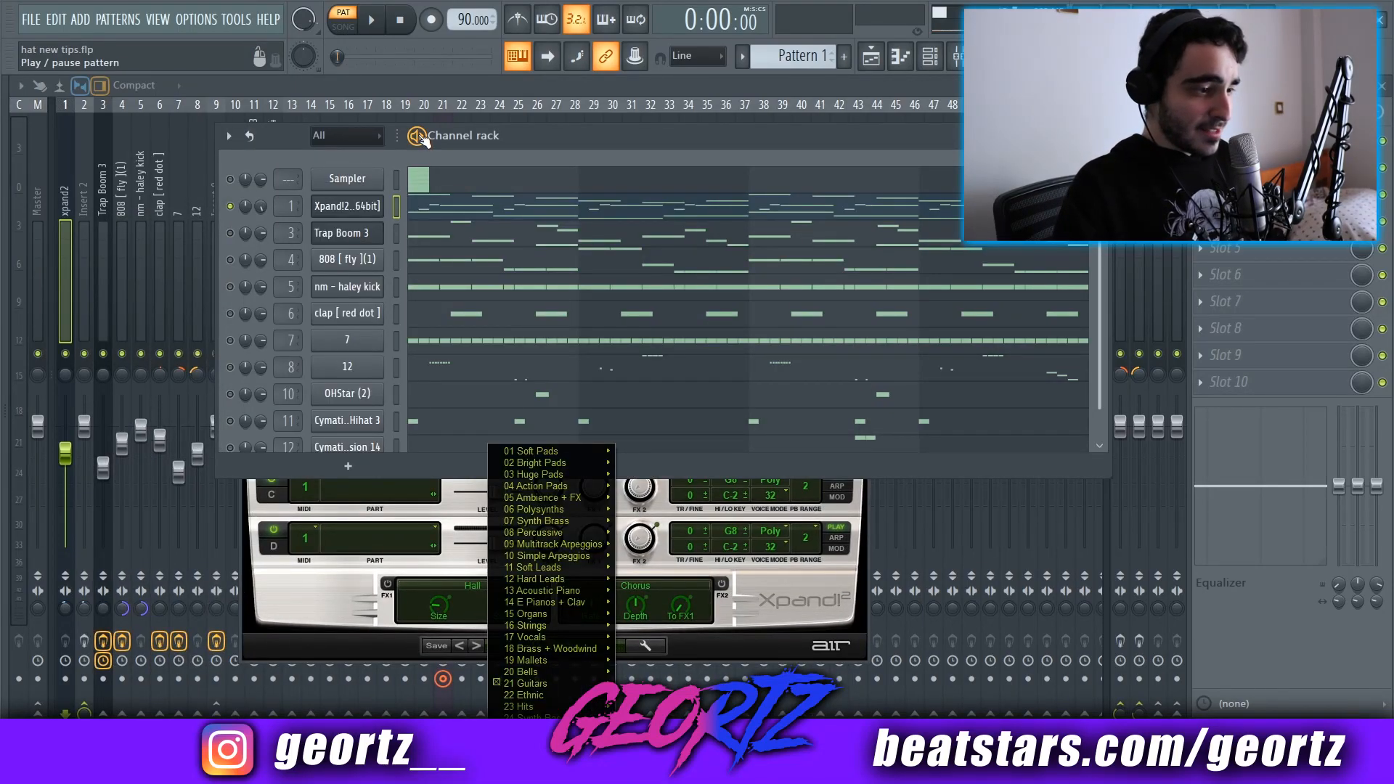
key(space)
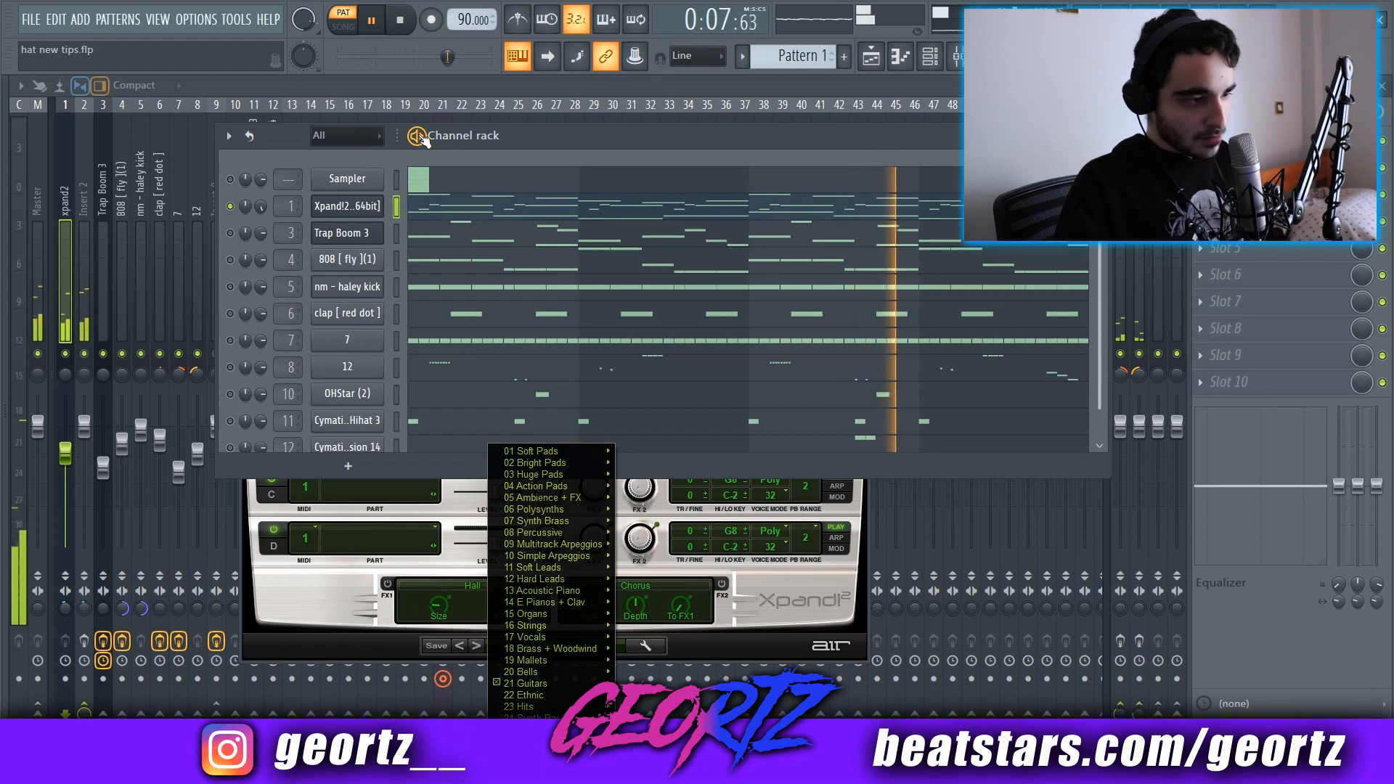
key(space)
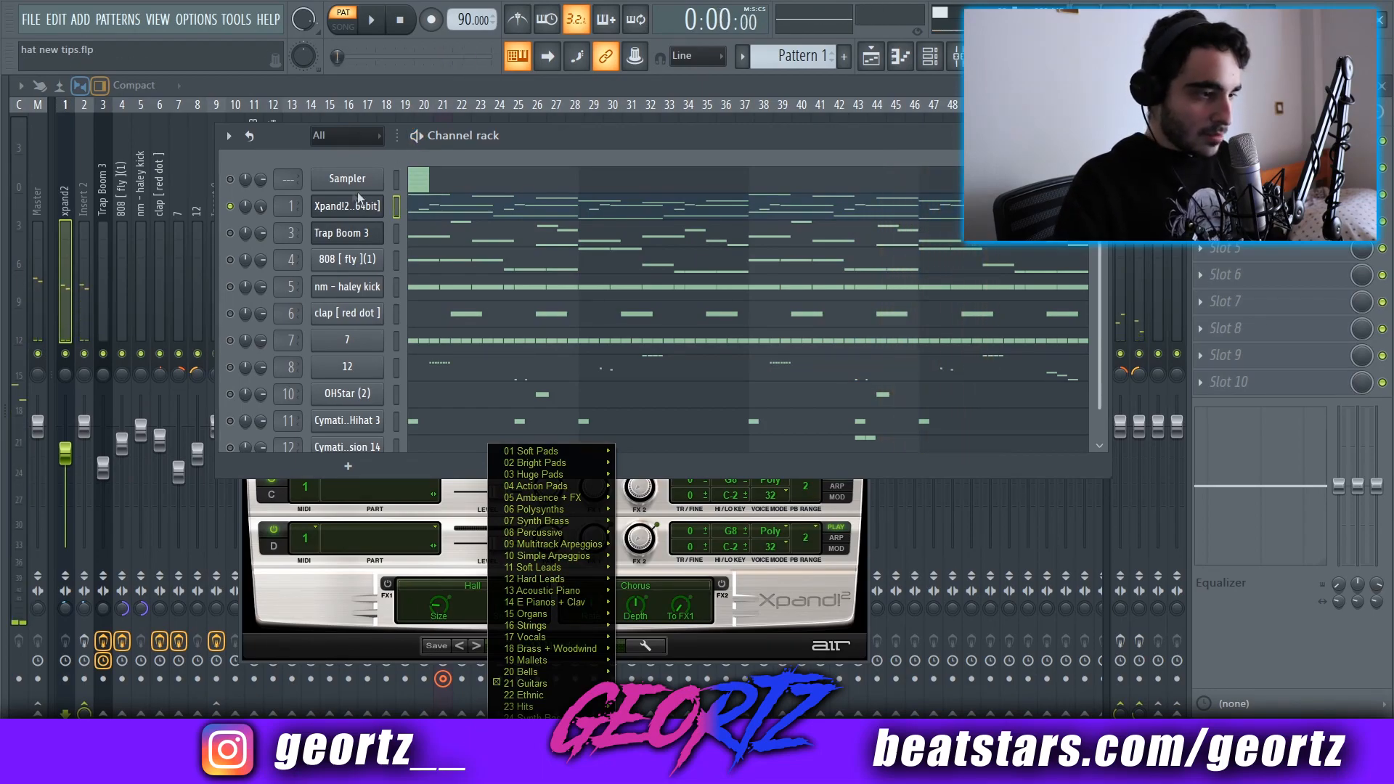
- Re-enable the effects on Insert 2 and play the Xpand!2 melody with its Finisher Micro plugin open
click(359, 207)
click(93, 300)
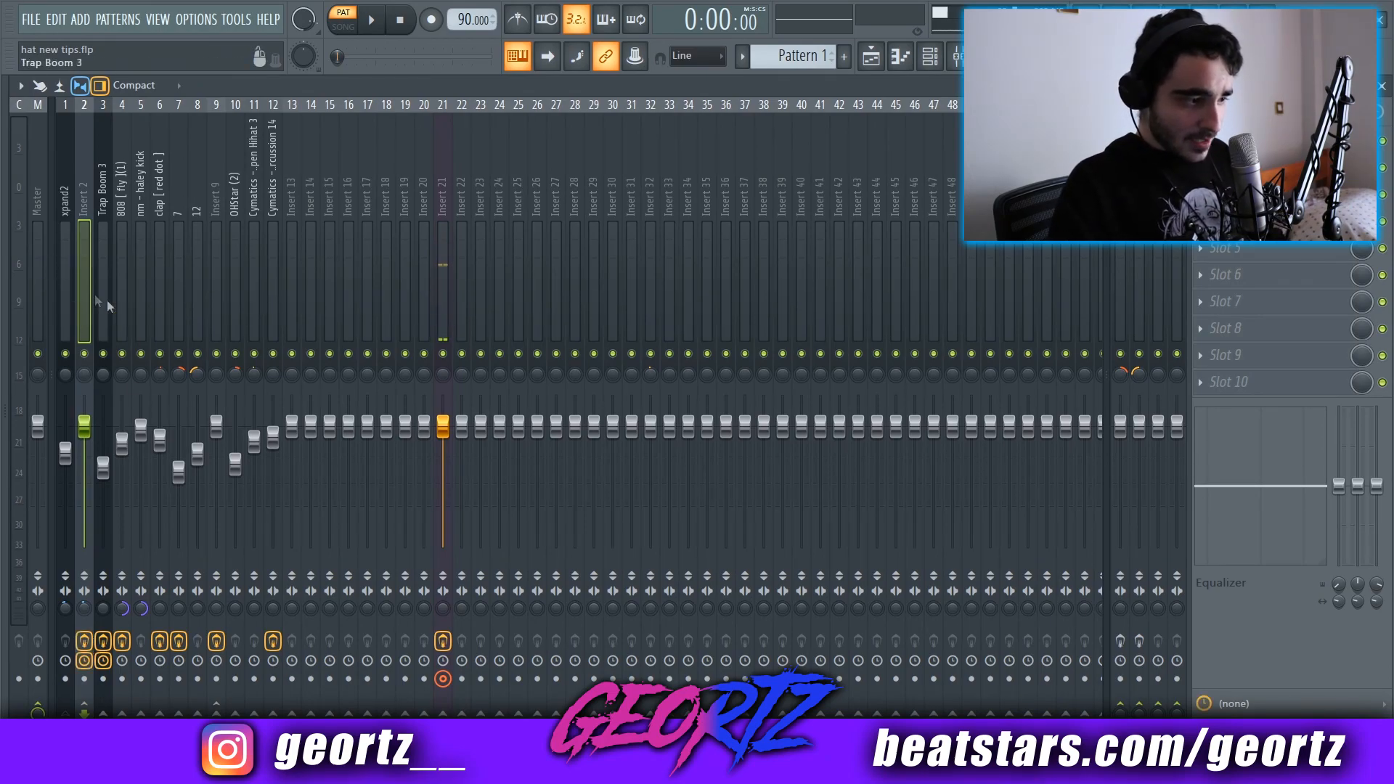
click(65, 273)
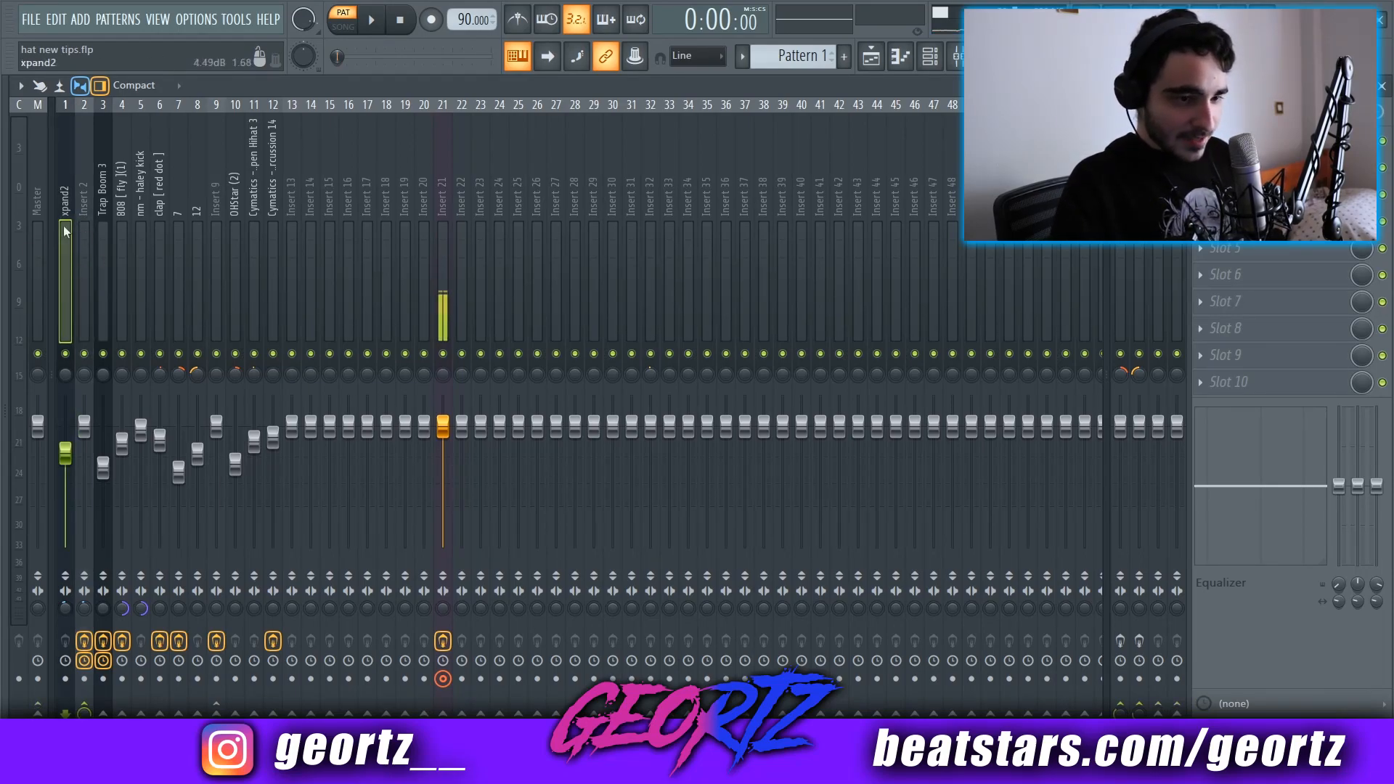
click(86, 264)
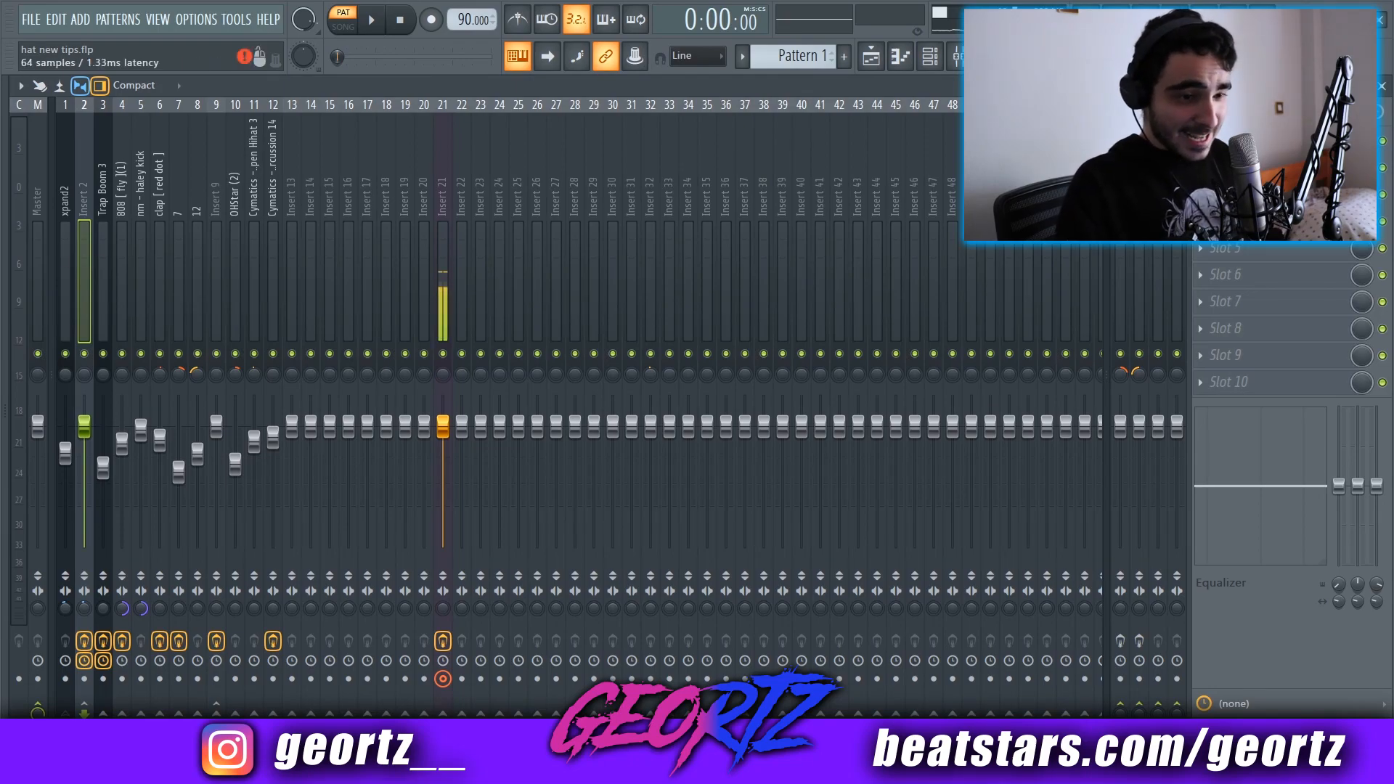
key(space)
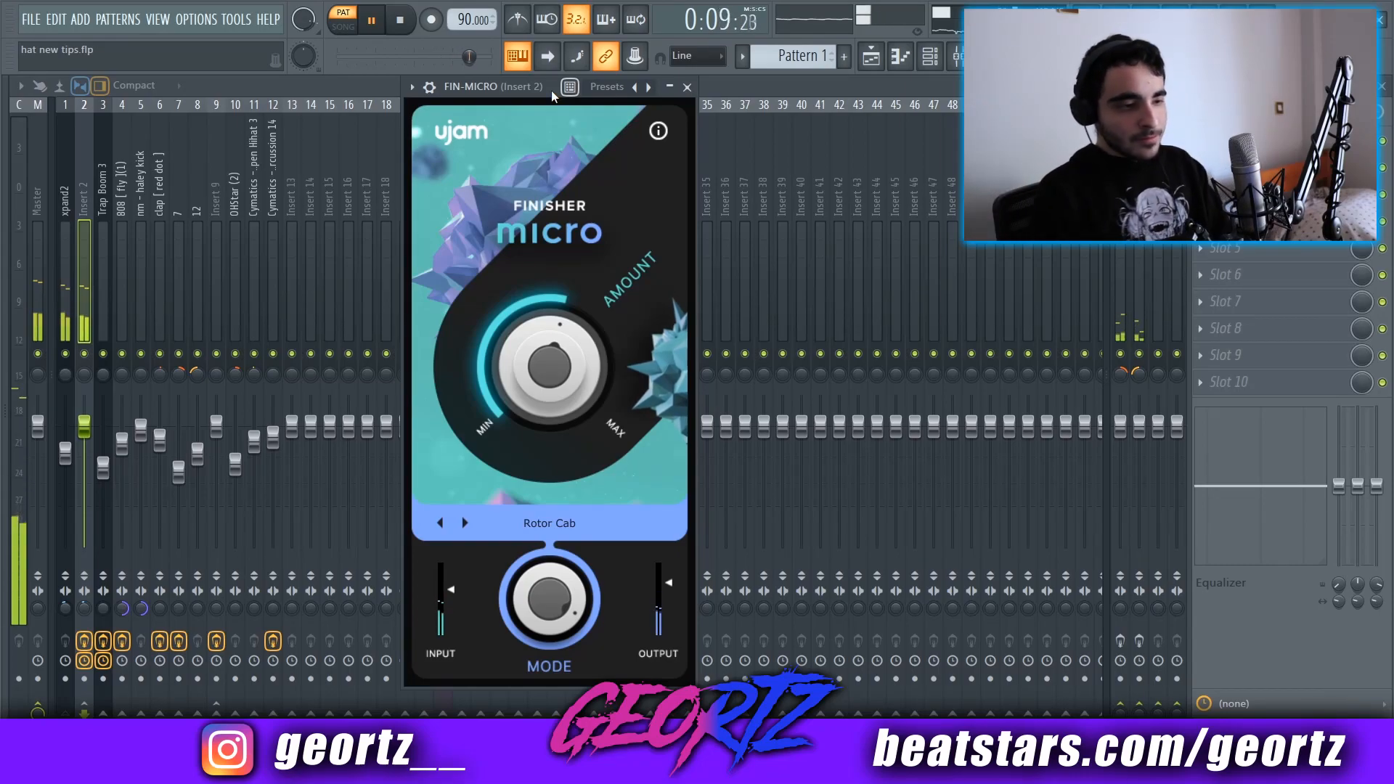
key(space)
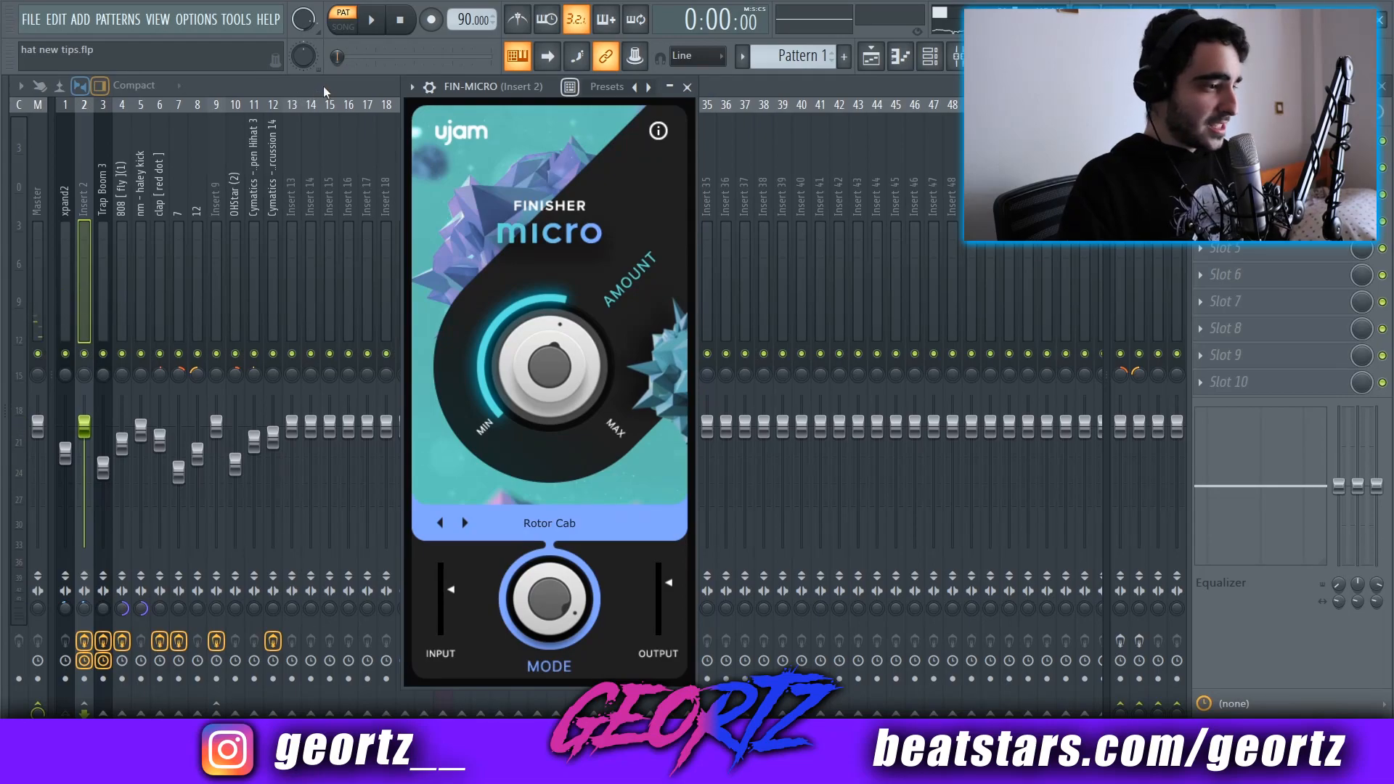
click(687, 87)
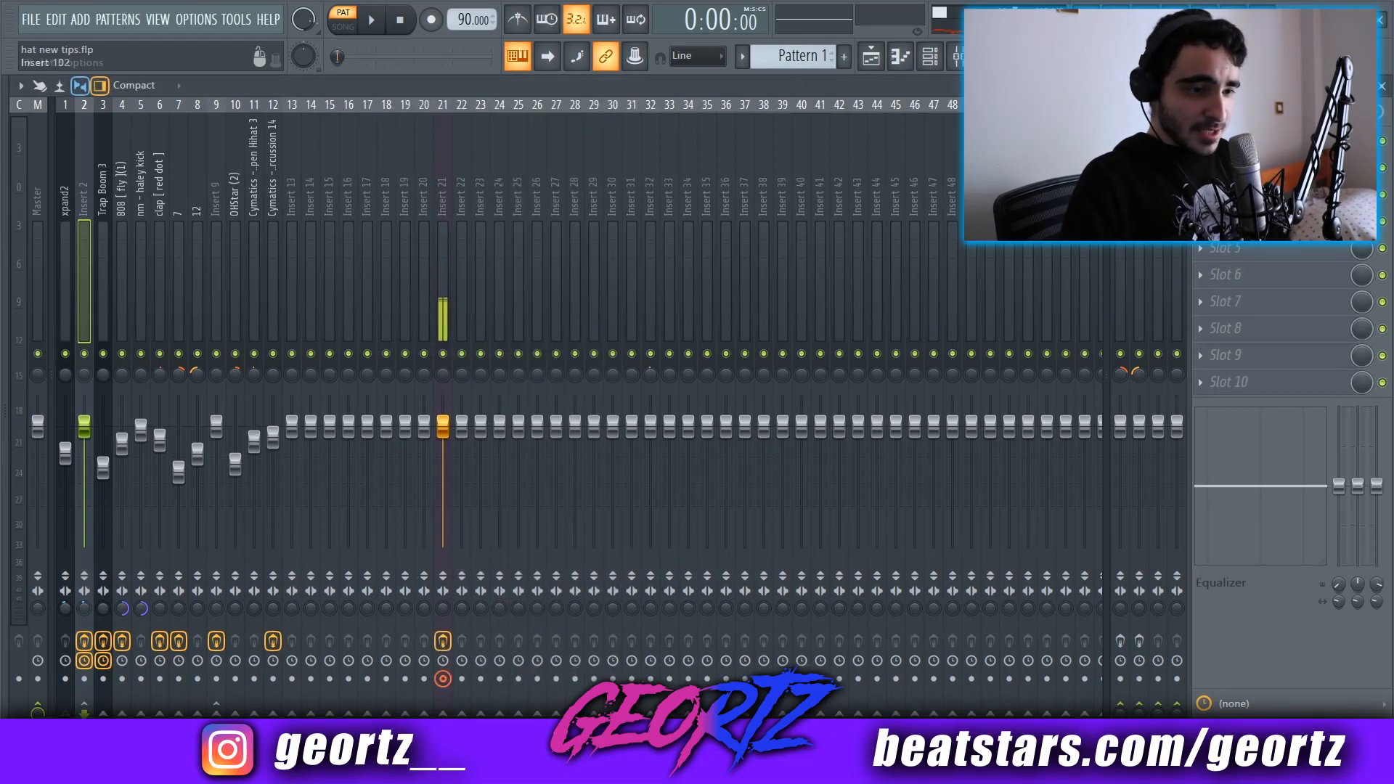
- Examine Fruity Reeverb 2 on Insert 100 and Fruity Delay 3 on Insert 101, playing the melody through both sends
click(1122, 261)
click(1267, 194)
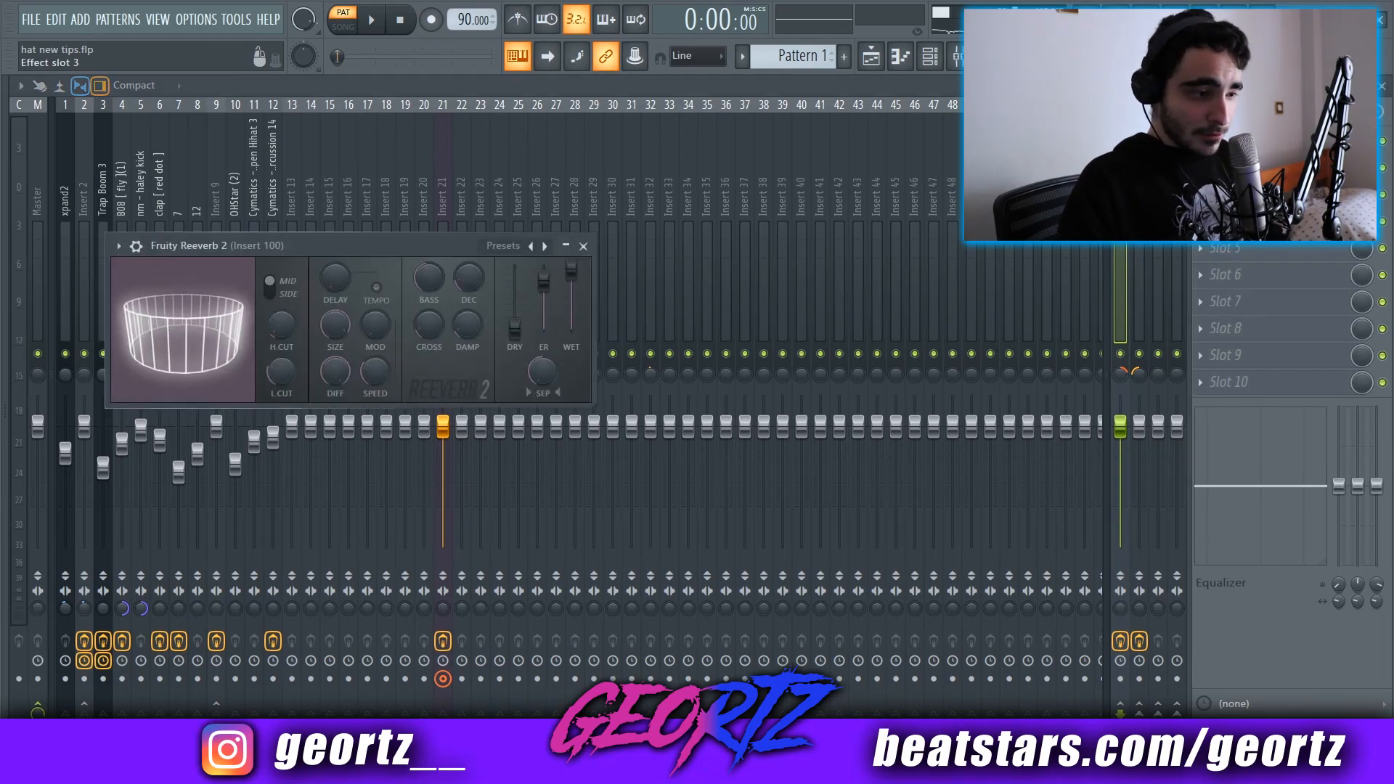
click(1139, 276)
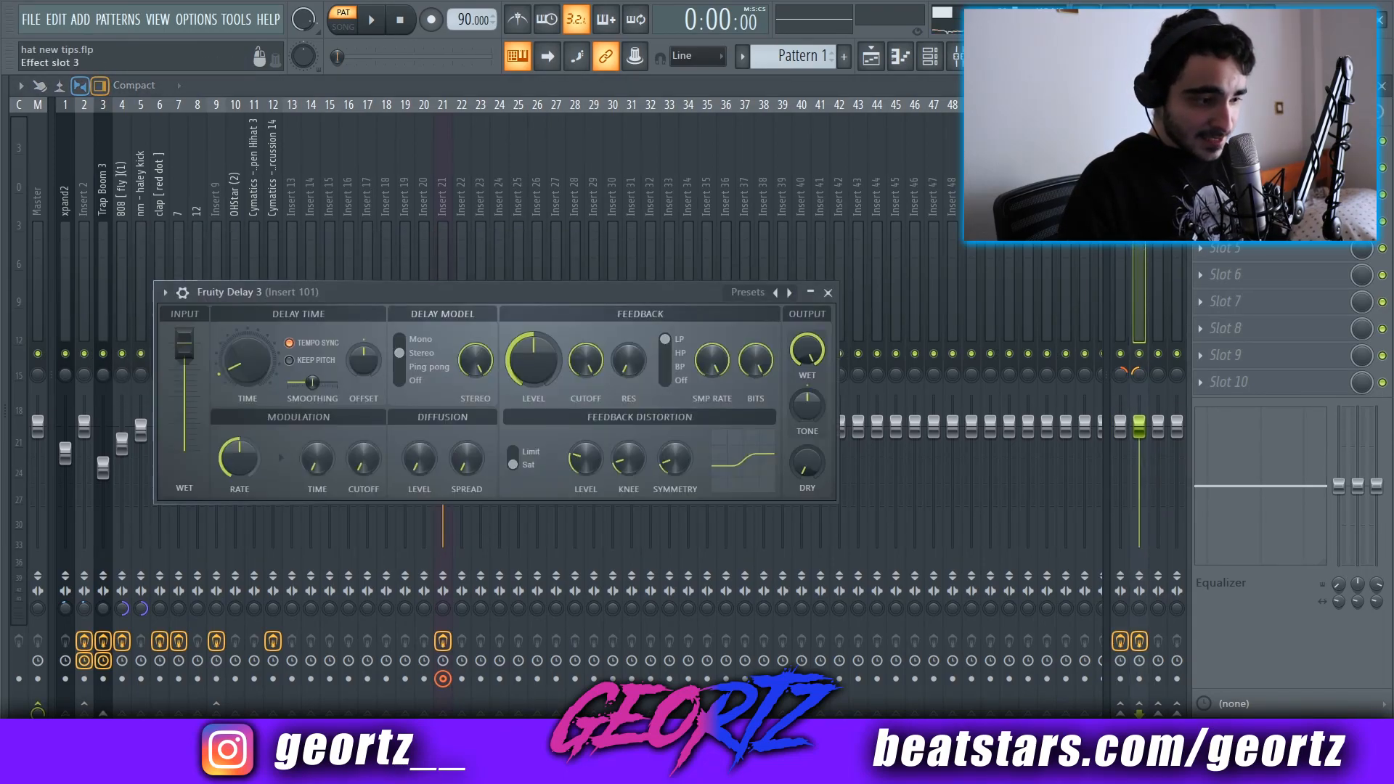
key(space)
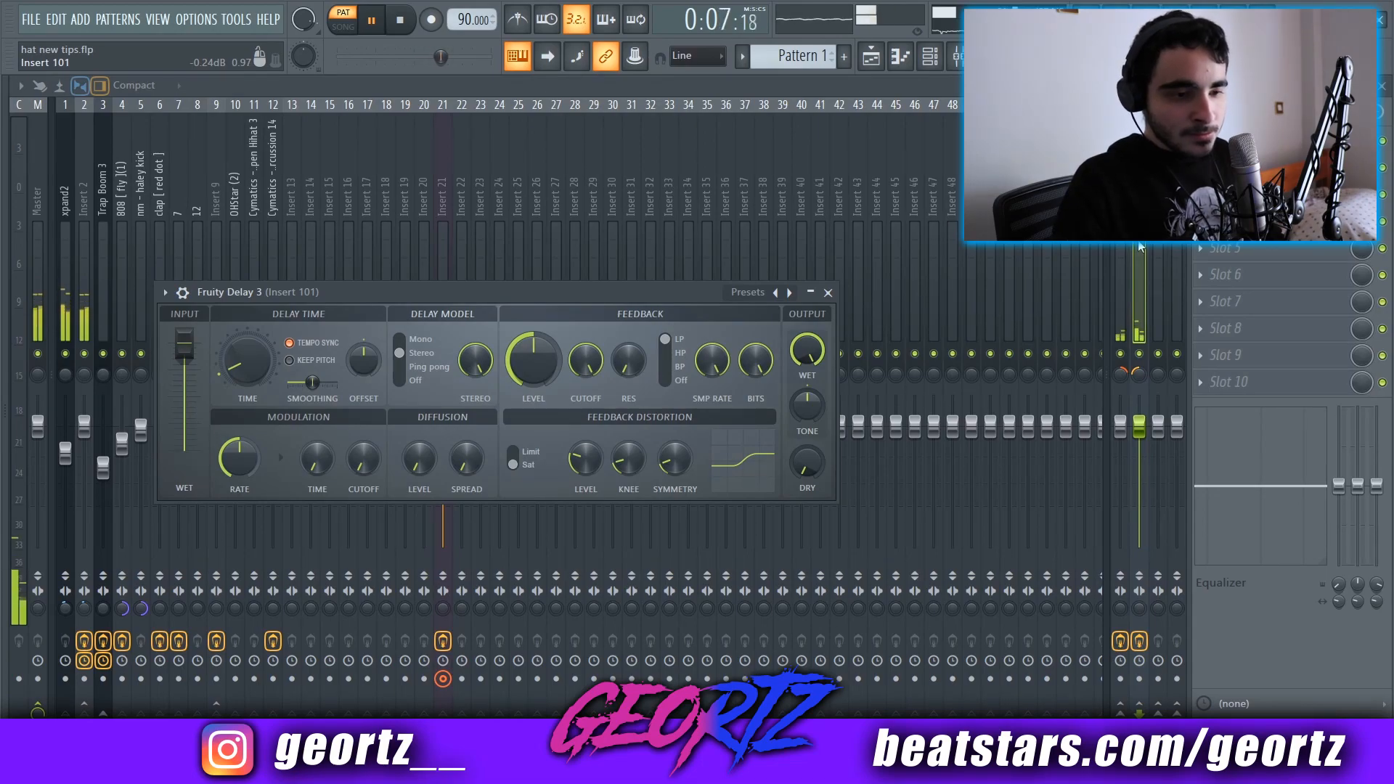
key(space)
key(Escape)
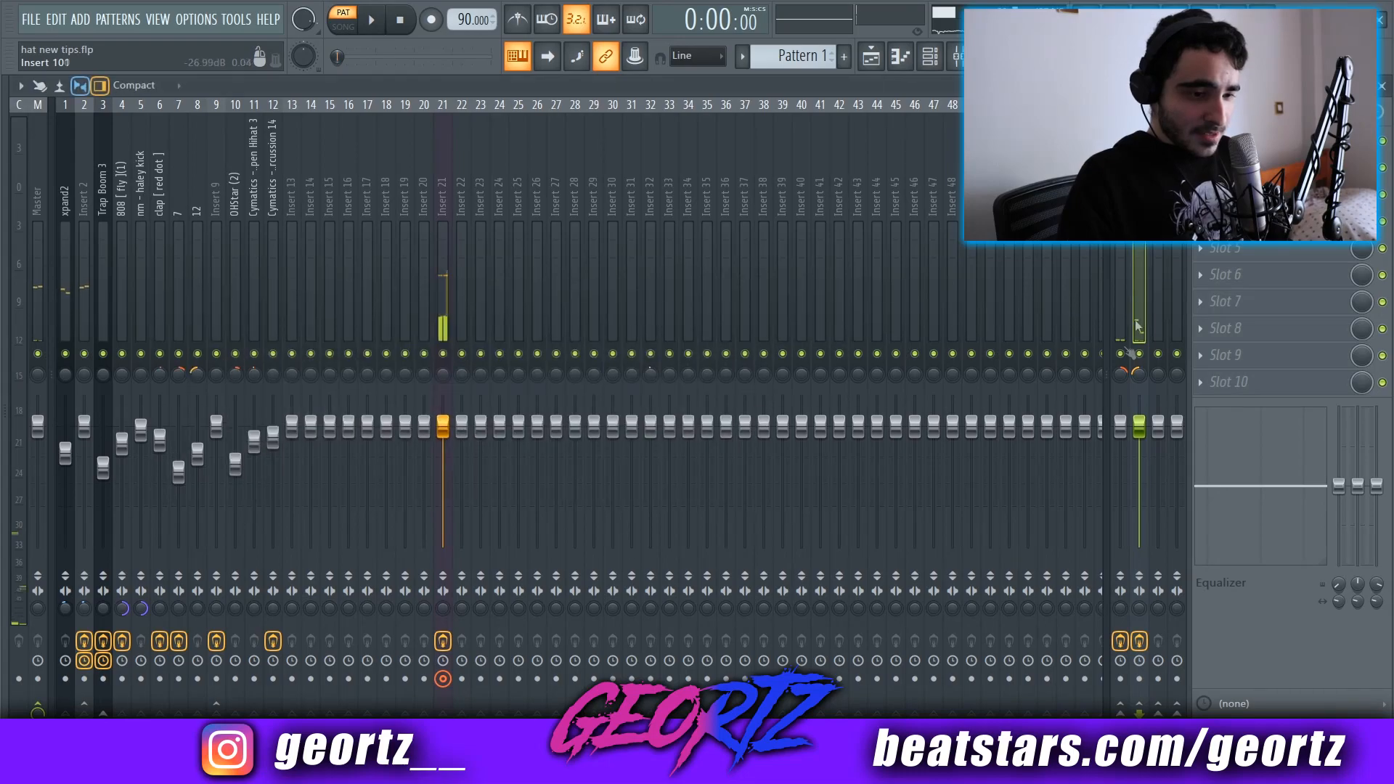
- Compare the Insert 100 and Insert 101 send tracks and examine the Fruity Parametric EQ 2 curve on Insert 100
click(1126, 372)
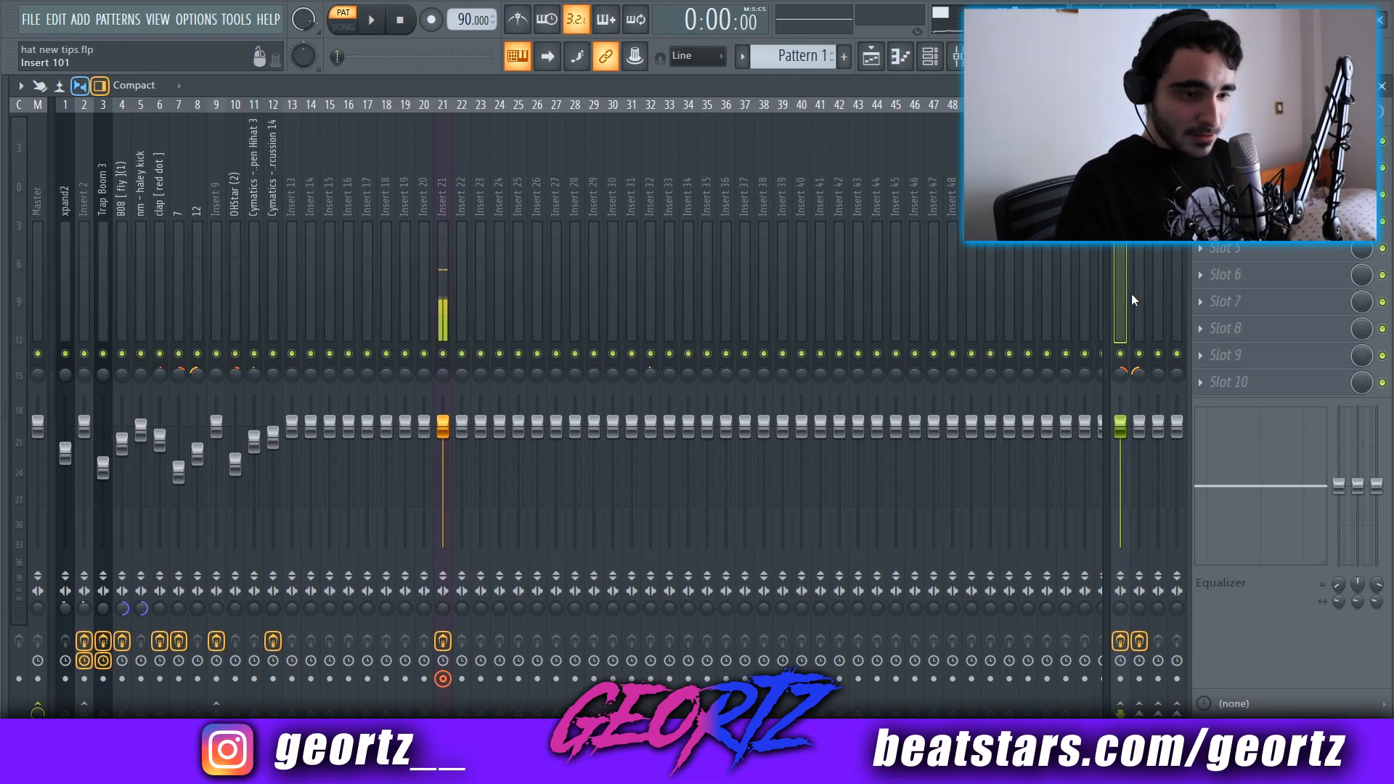
click(1136, 323)
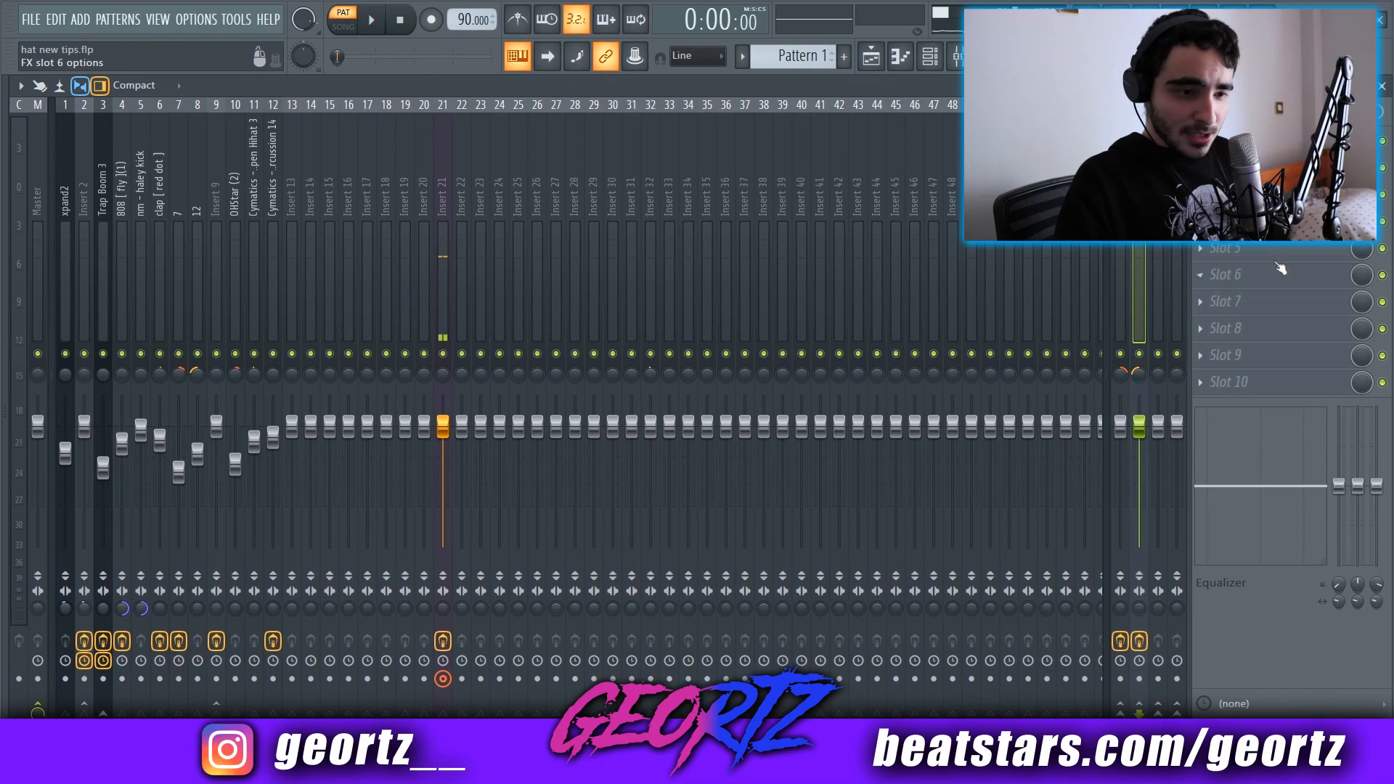
click(1121, 248)
click(1209, 221)
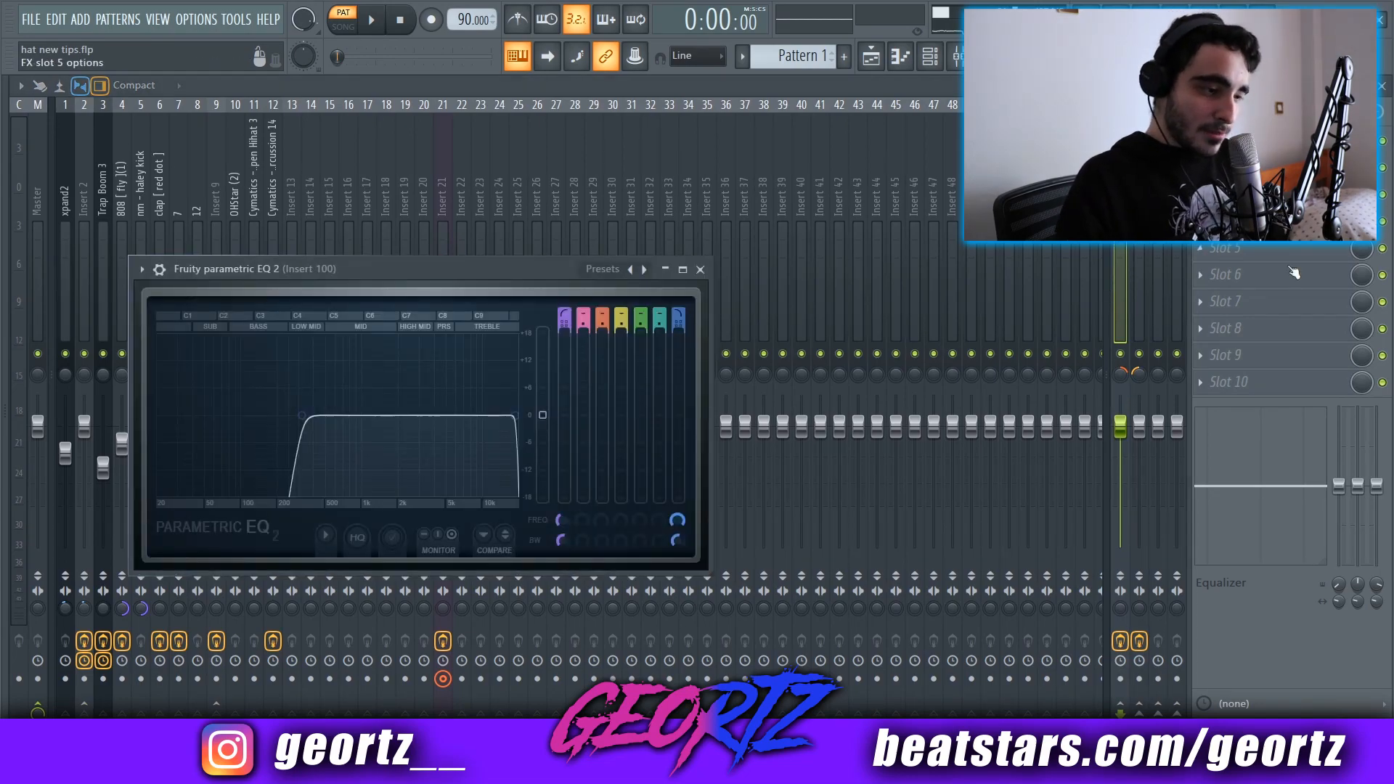
drag(399, 507, 246, 400)
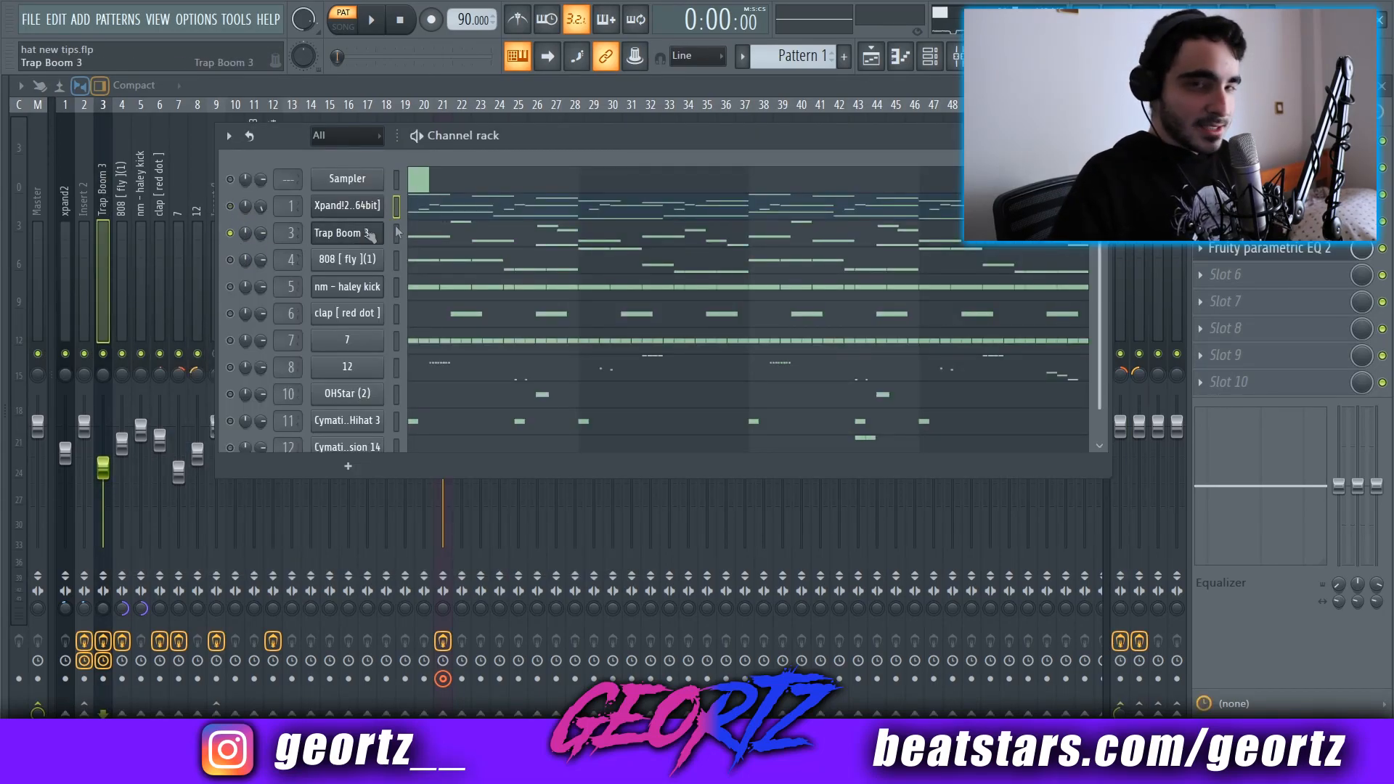
- Play the Trap Boom 3 part with its effects bypassed, and play it with effects alongside the Xpand!2 melody
key(F6)
key(space)
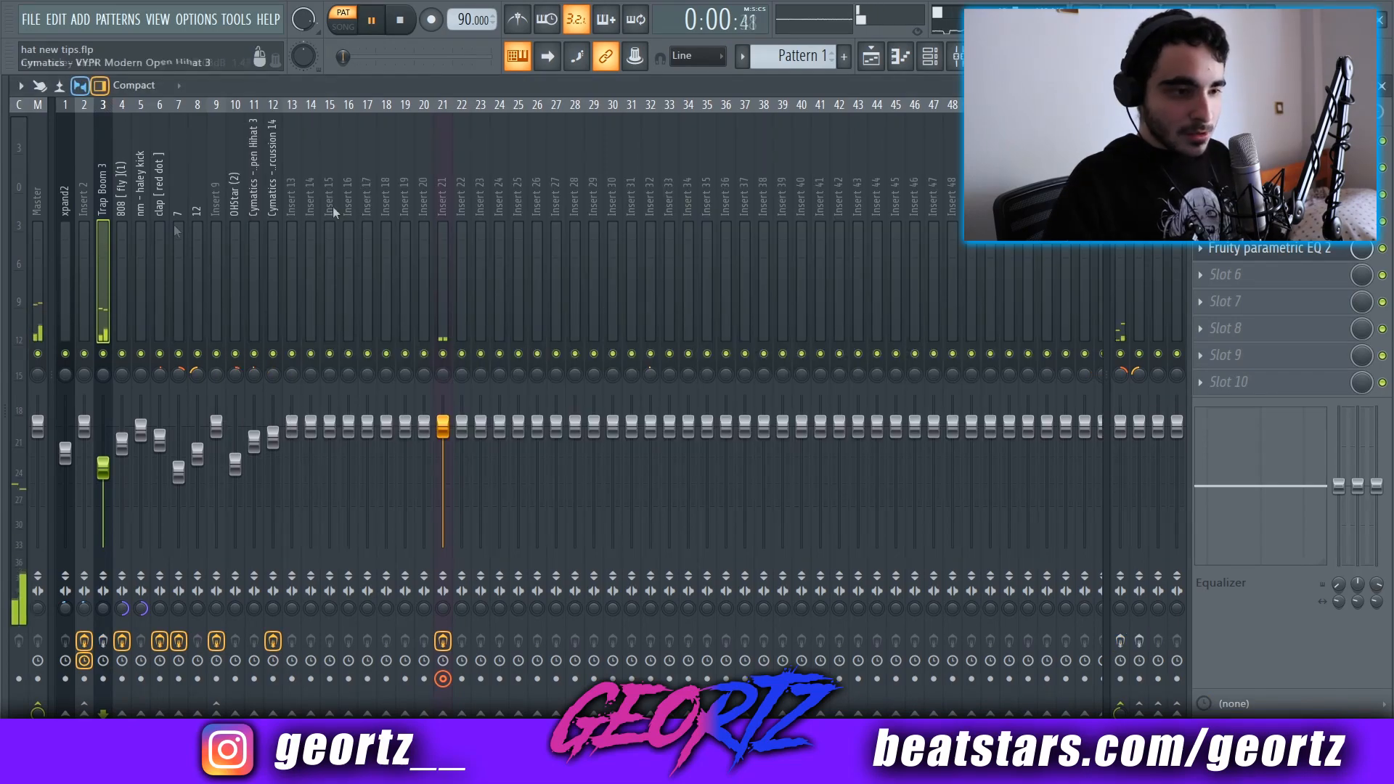
click(932, 58)
key(F7)
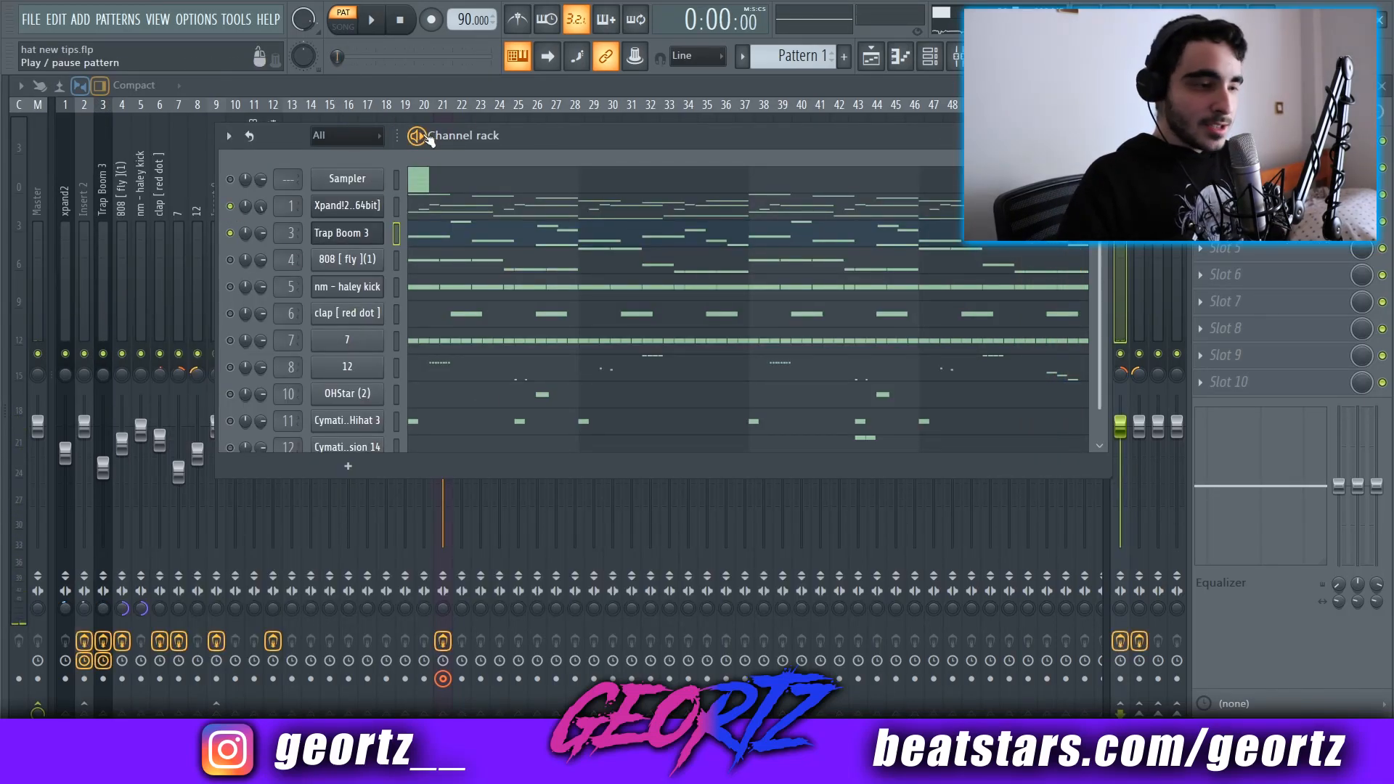
key(space)
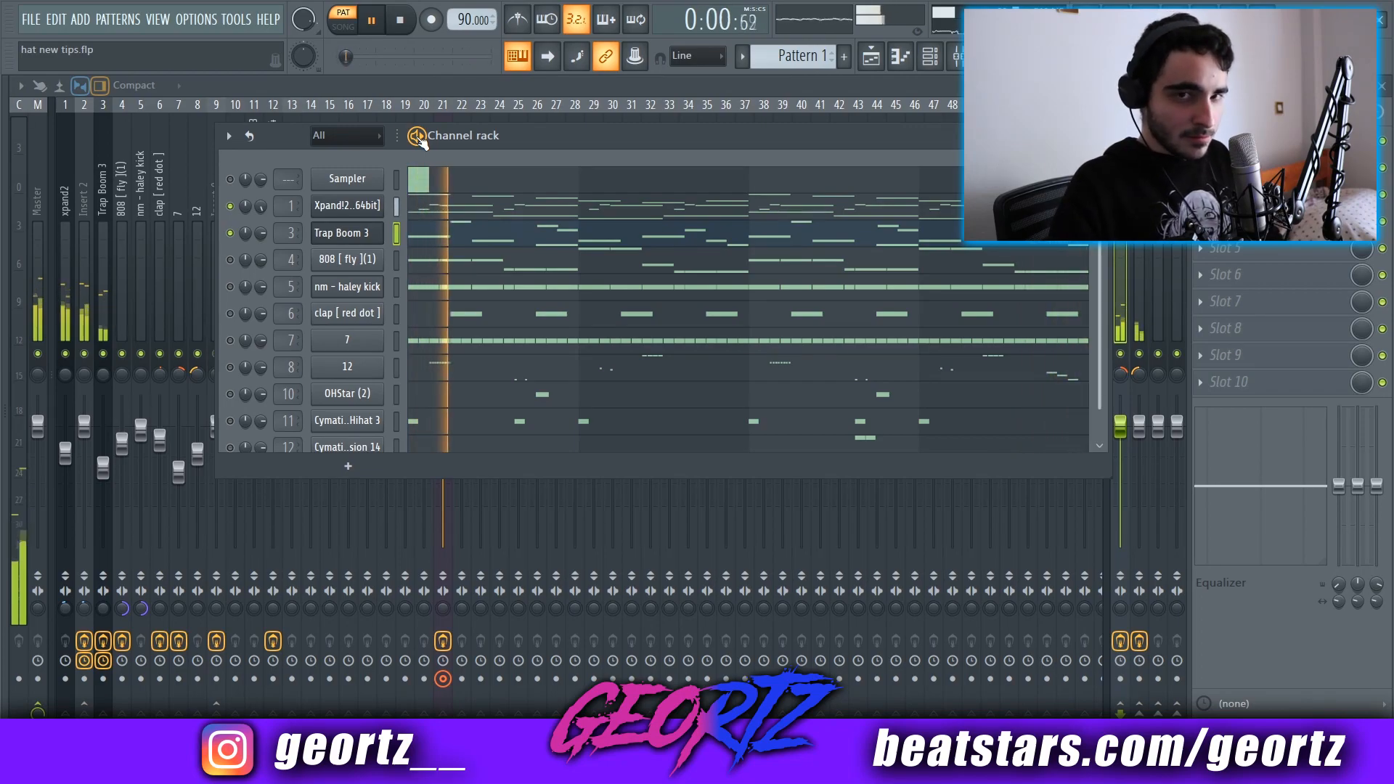
key(space)
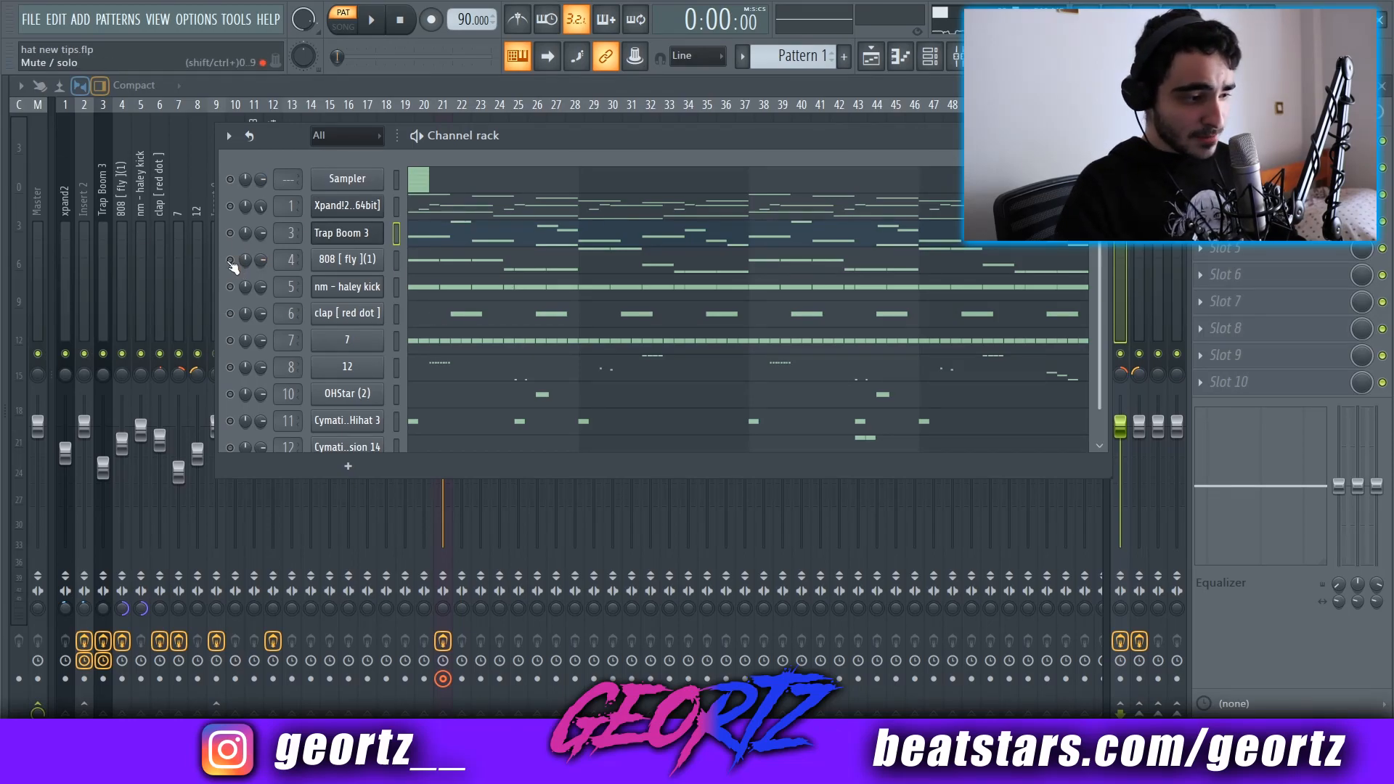
- Open the 808 [ fly ](1) channel in the piano roll and play its bass pattern
click(453, 270)
scroll(392, 313, up, 2)
key(space)
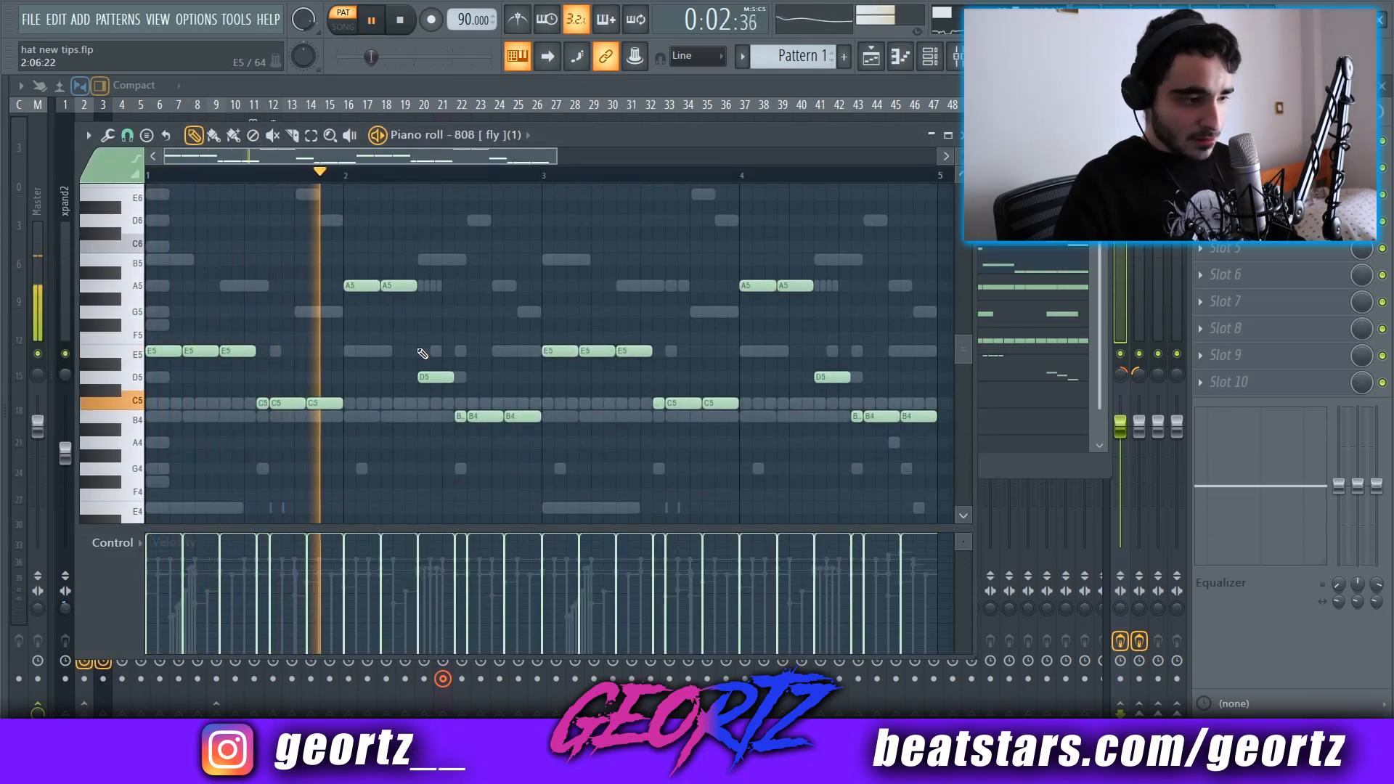
drag(962, 174, 962, 181)
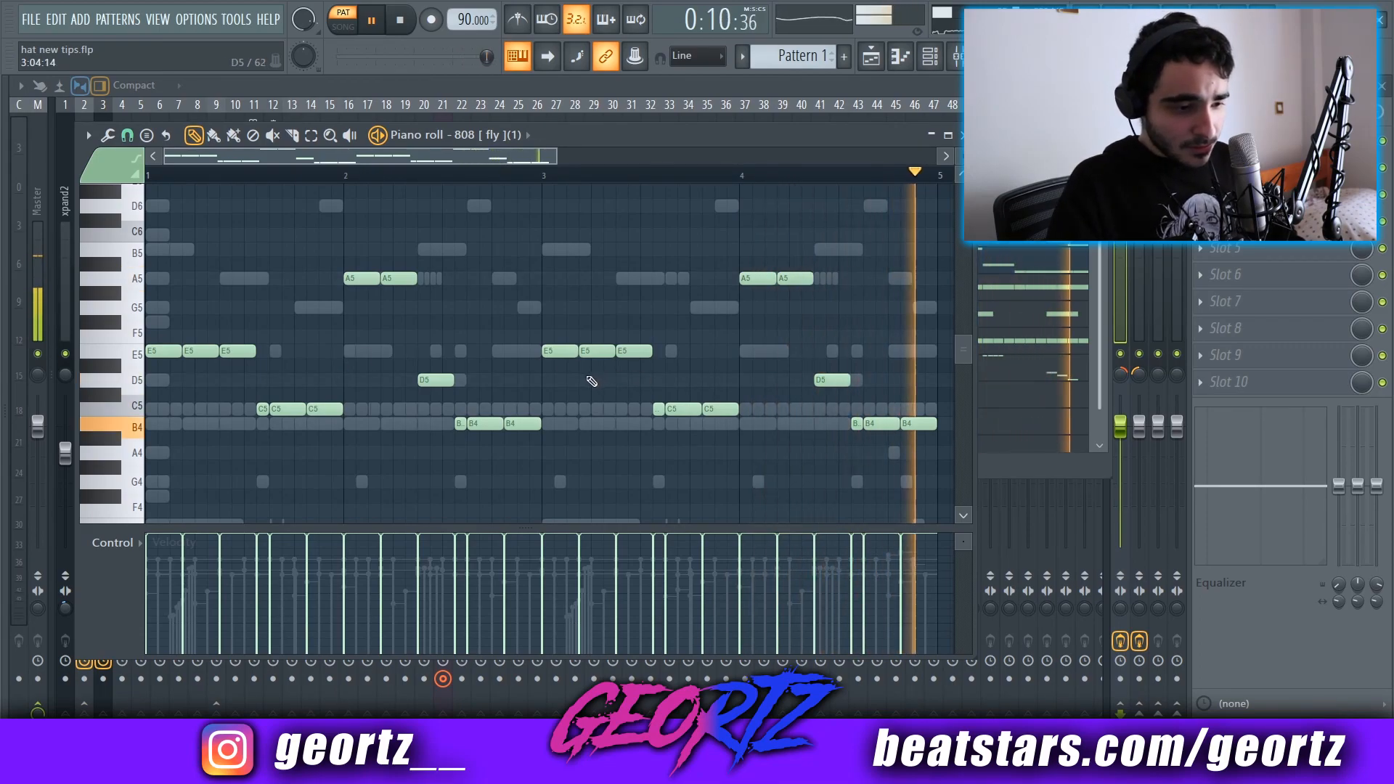
key(space)
- Switch off the Fruity Limiter on the 808 [ fly ](1) mixer track
key(F6)
key(F9)
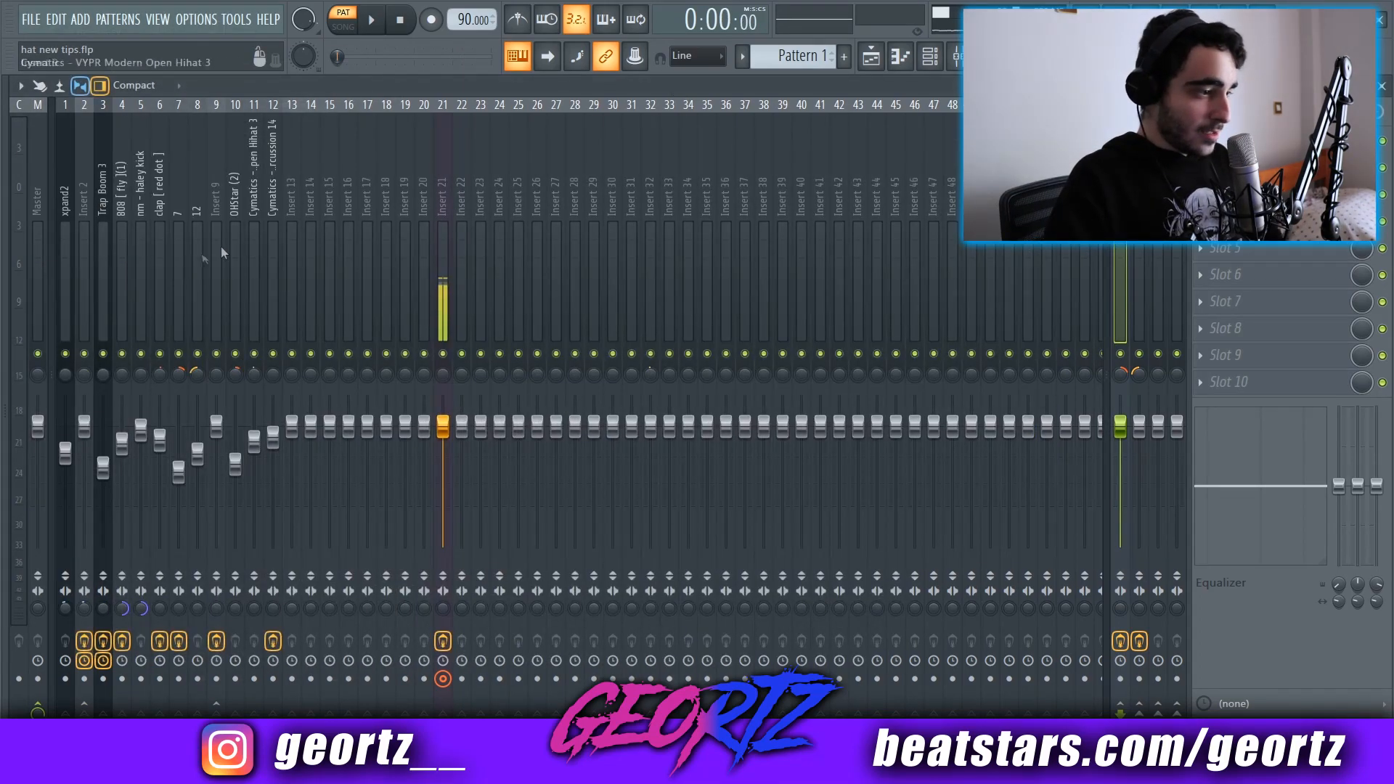
click(123, 246)
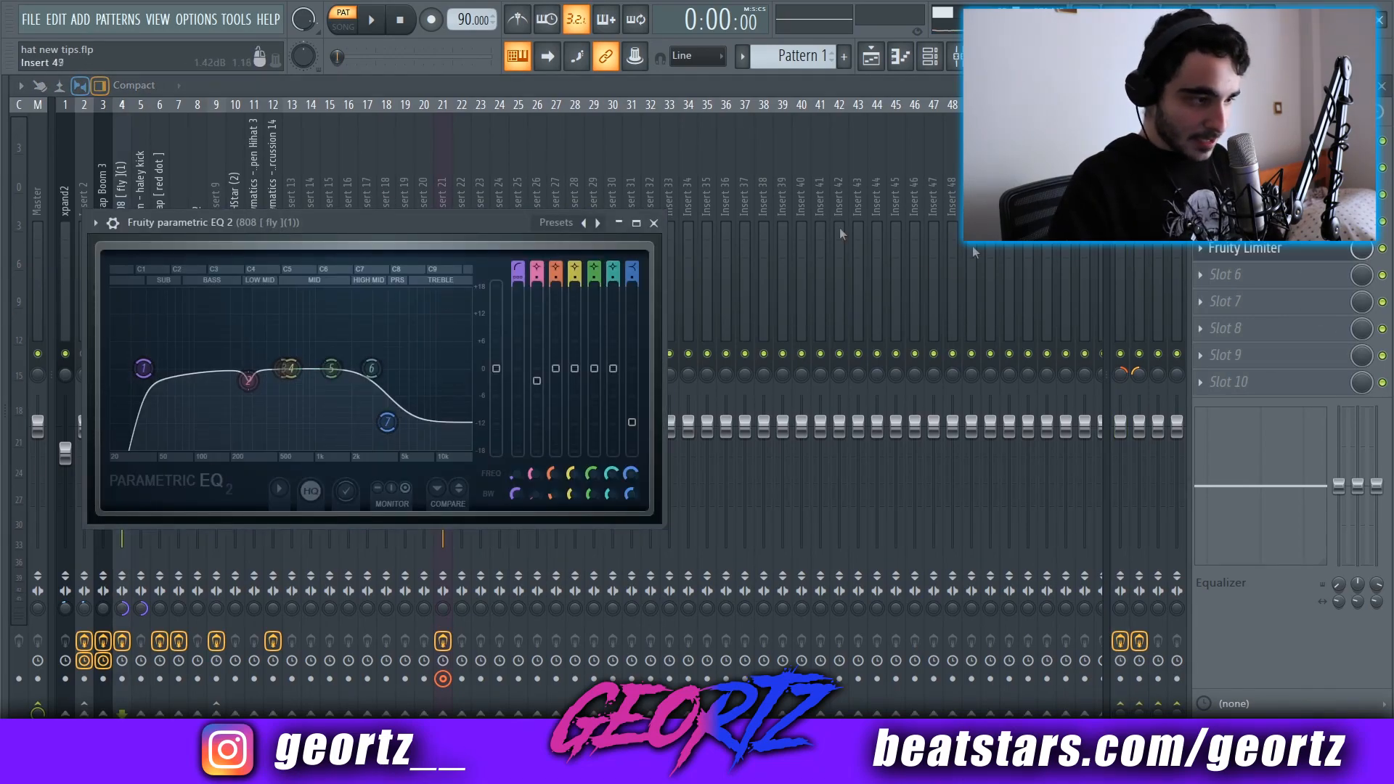
click(1382, 248)
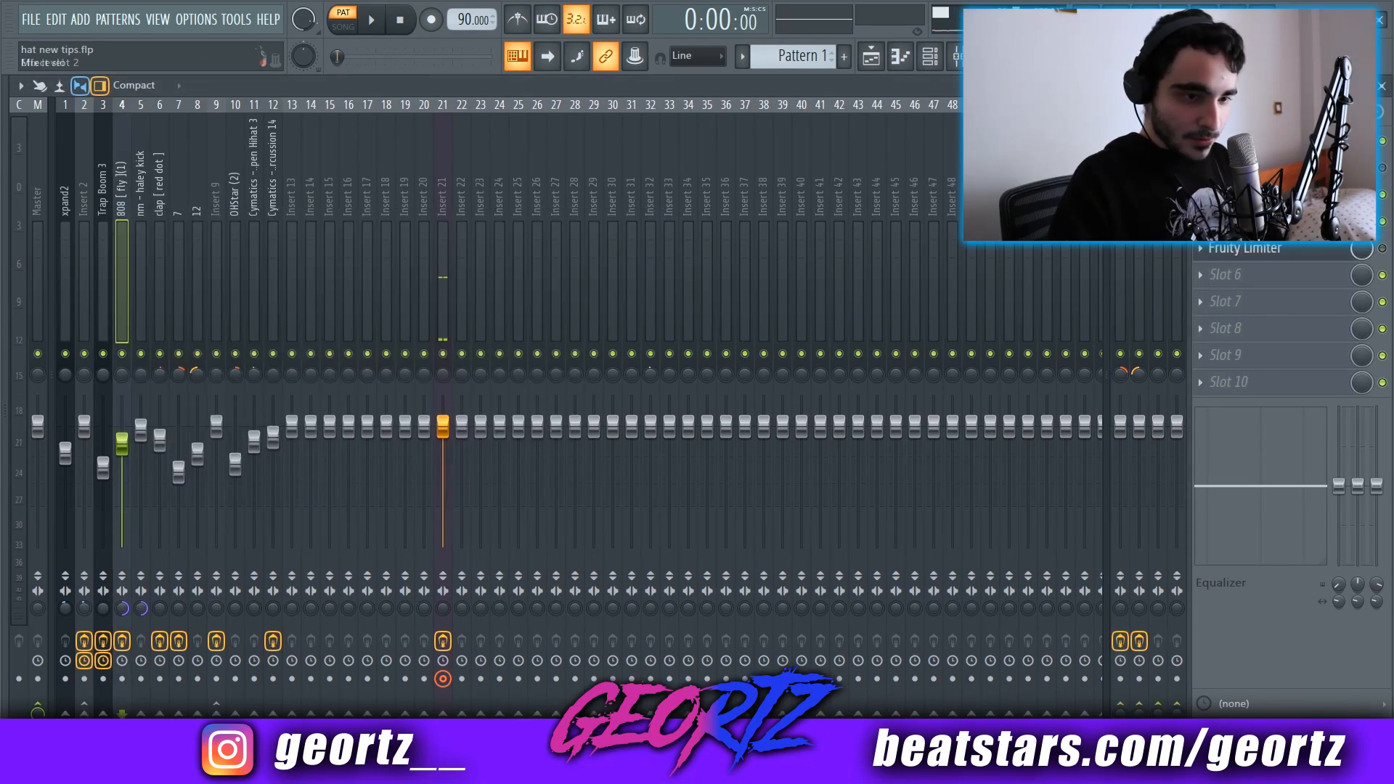
- Solo the 808 [ fly ](1) channel and play it with its Fruity Parametric EQ 2 open
click(1246, 167)
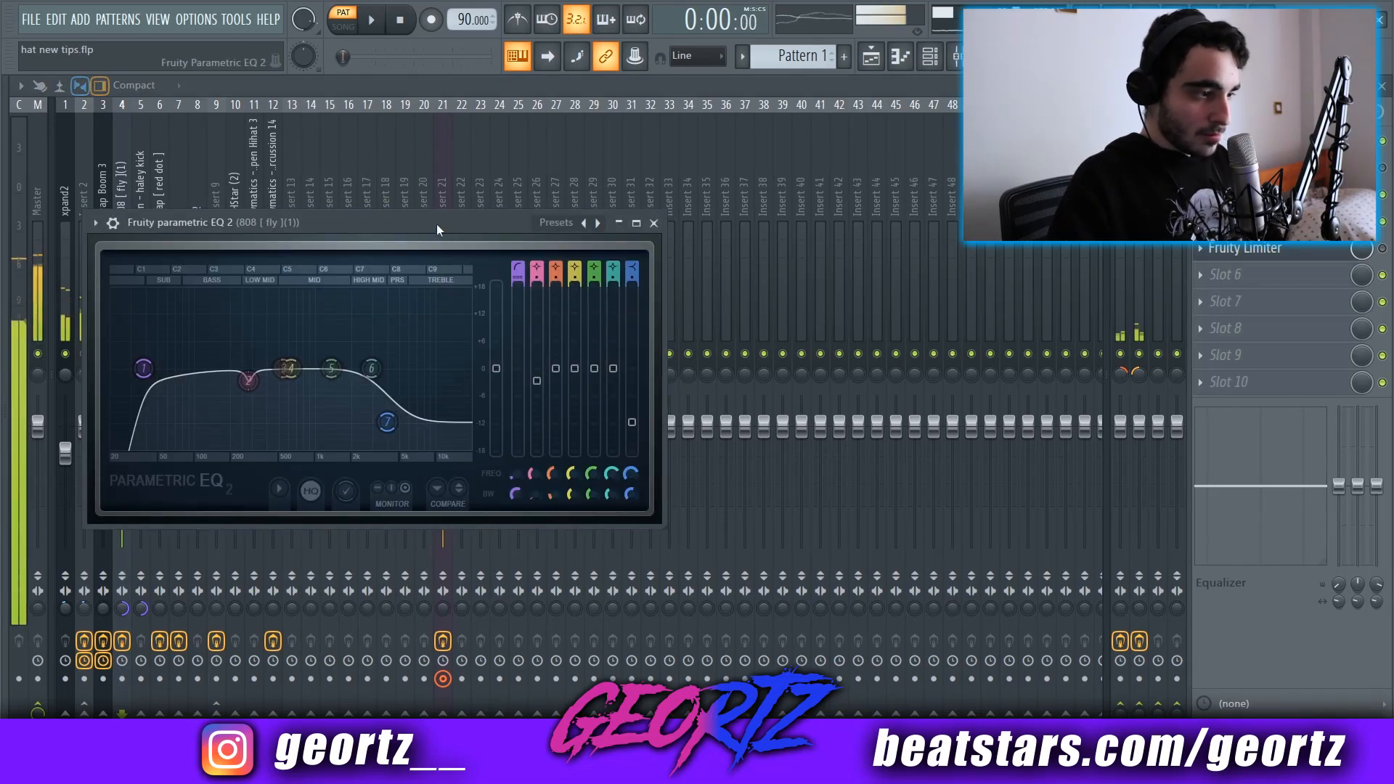
key(F6)
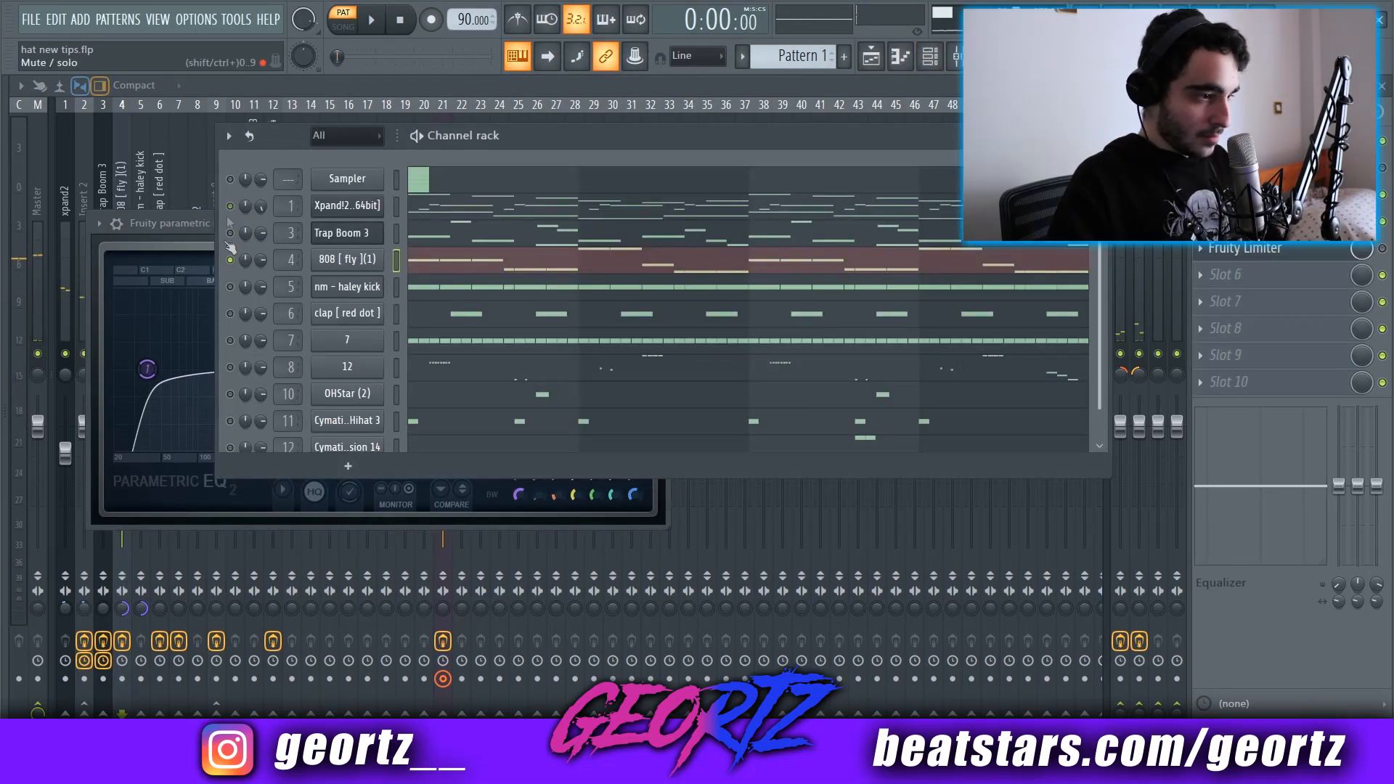
click(559, 86)
key(space)
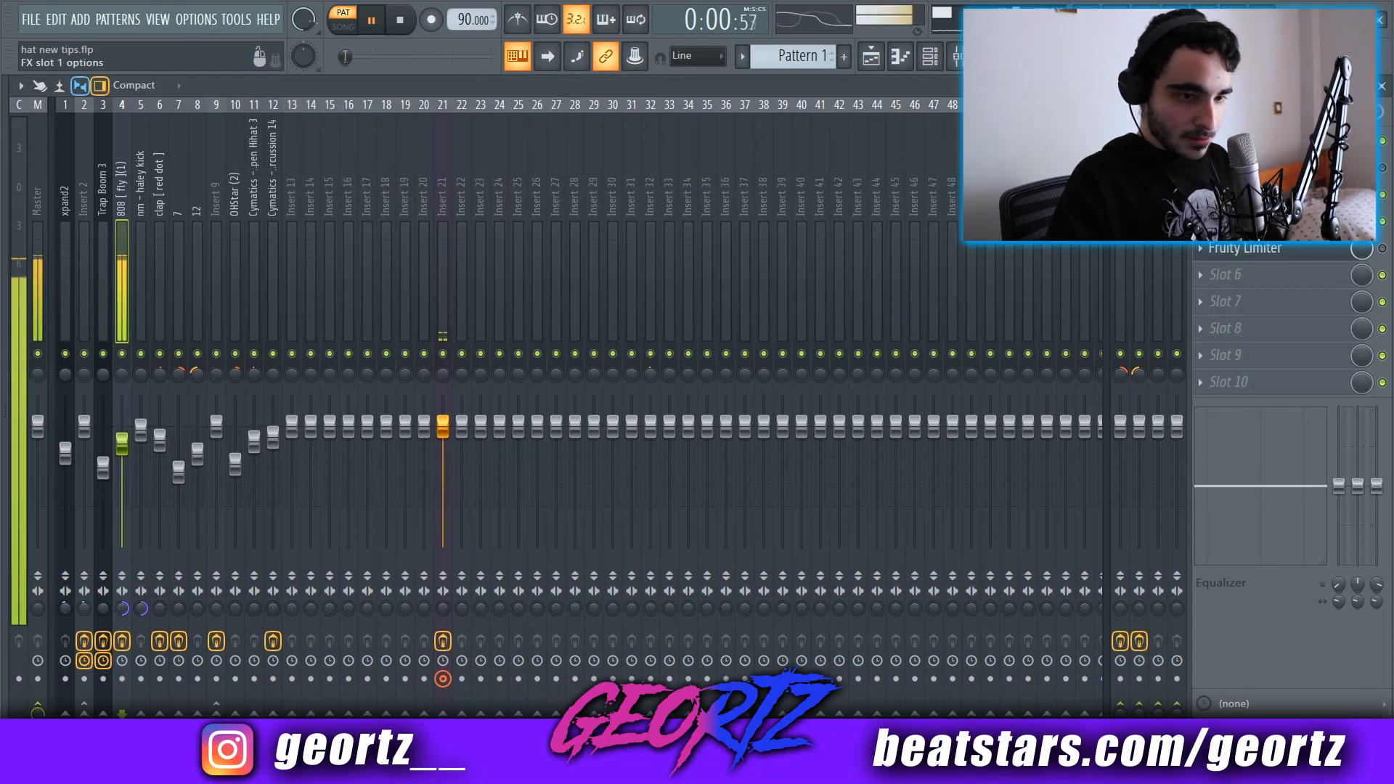
click(1246, 167)
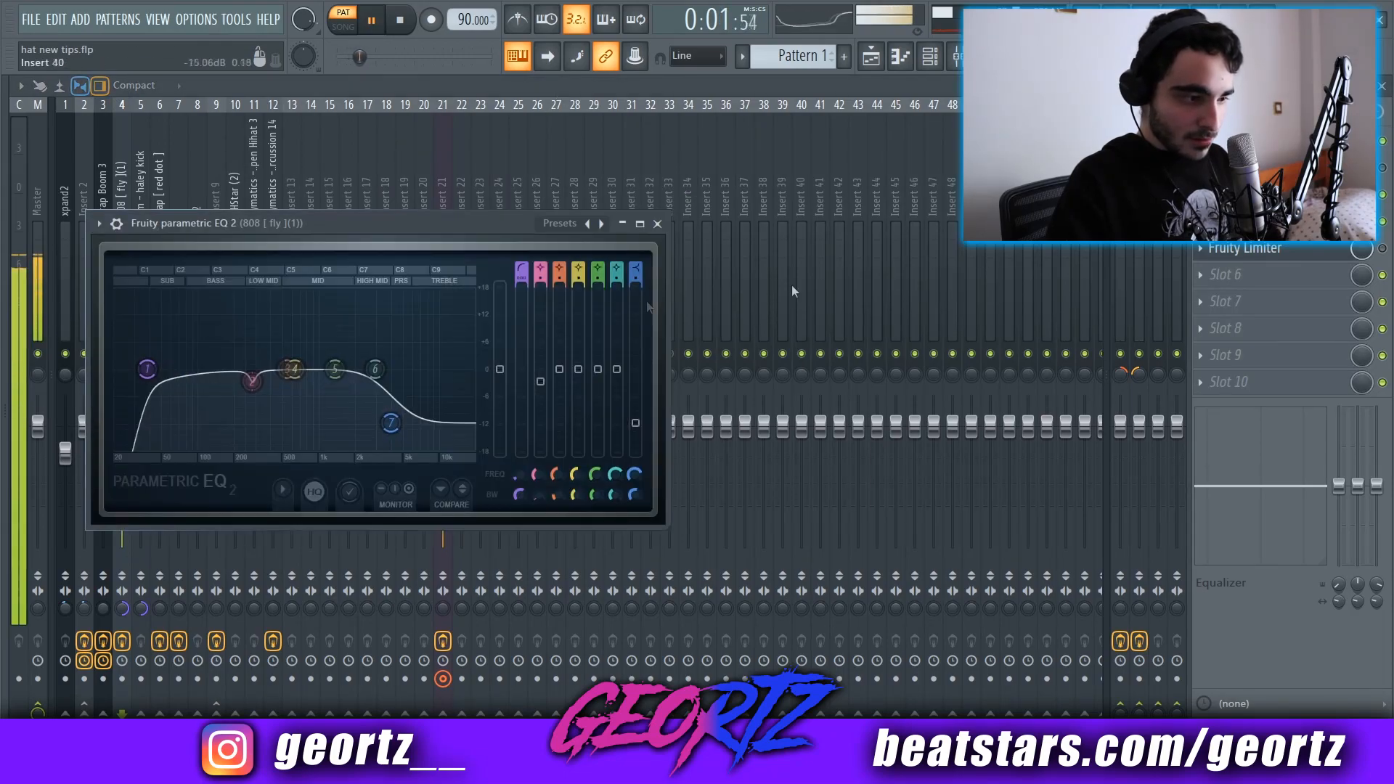
- Switch the 808 [ fly ](1) track's Fruity Parametric EQ 2 back on and play the 808 with the EQ open
key(space)
click(1383, 168)
key(space)
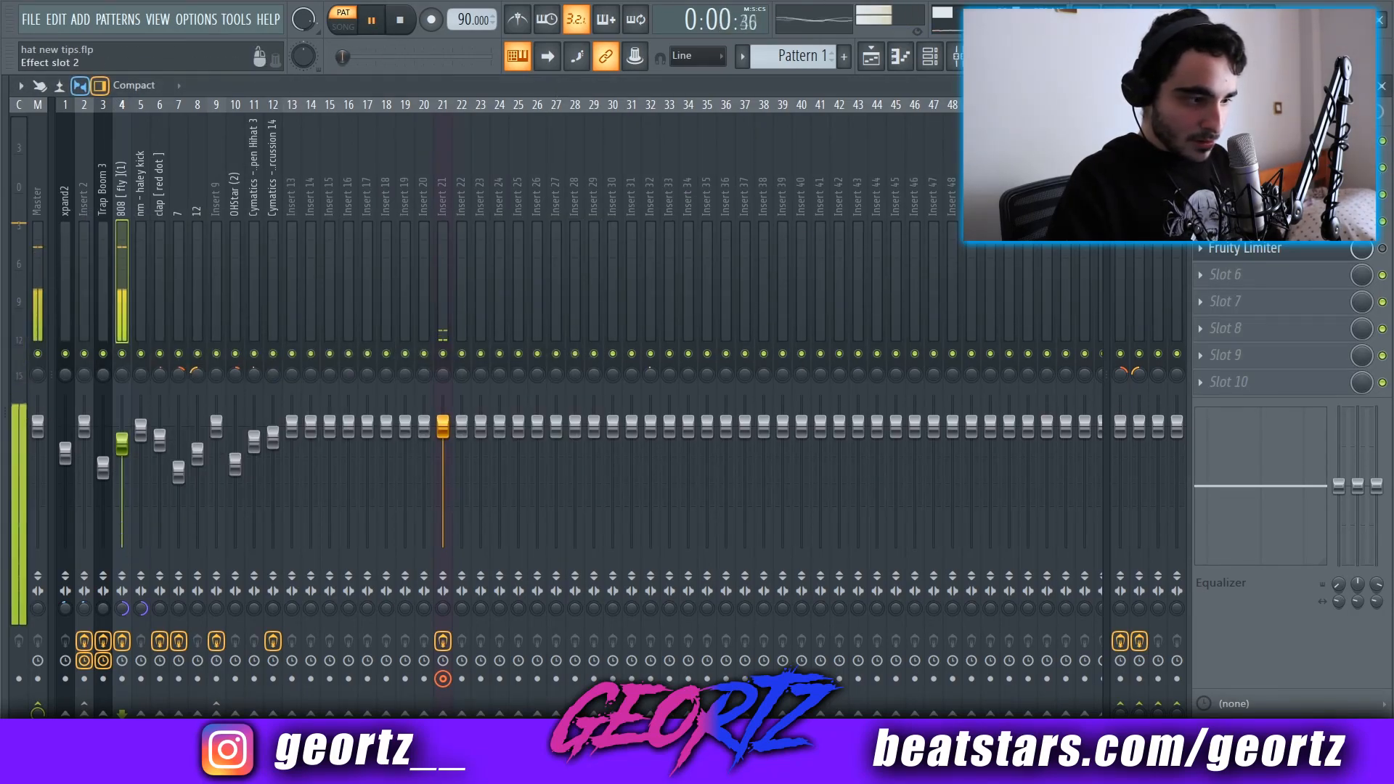
click(1245, 167)
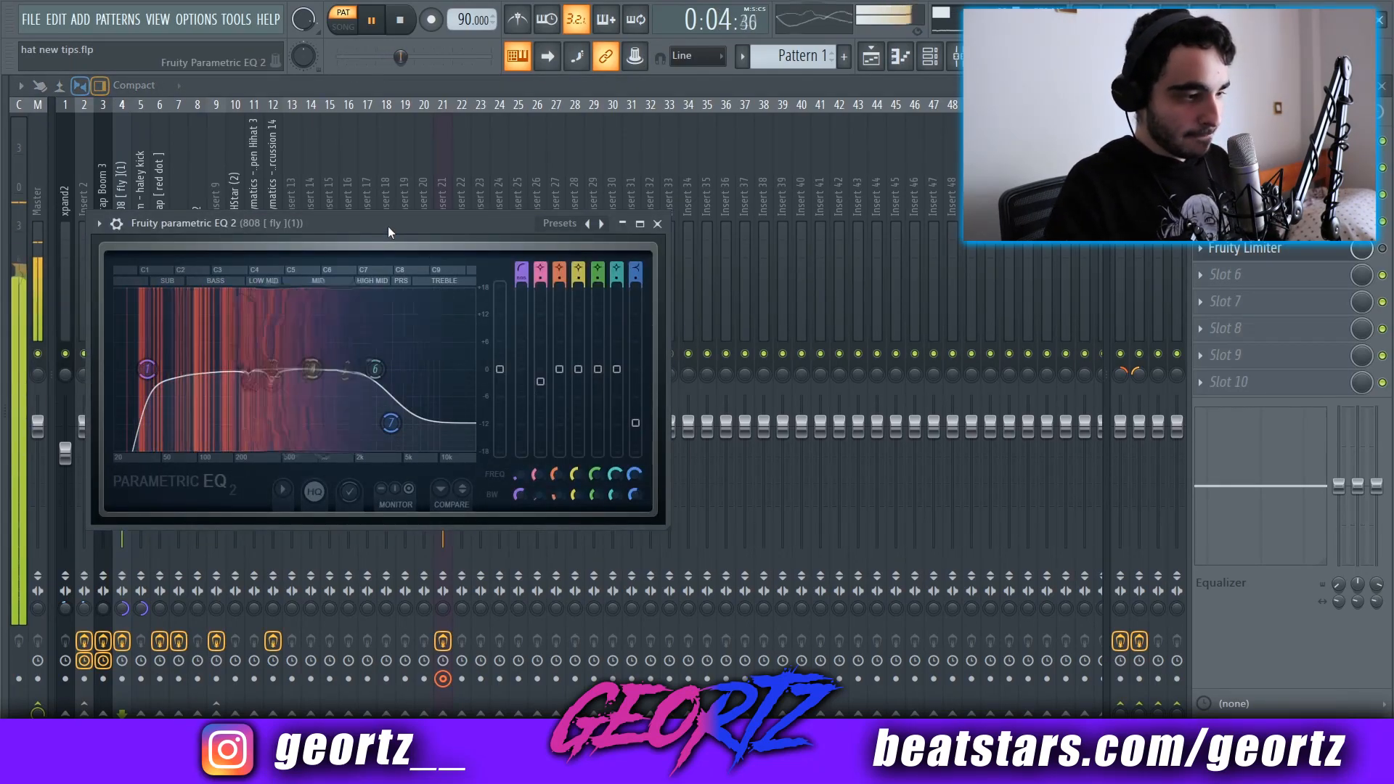
- Try boosting the 808 EQ's 280 Hz band to 15.7 dB during playback, compare it at about 1.1 dB, and undo the last change
key(space)
drag(325, 222, 477, 219)
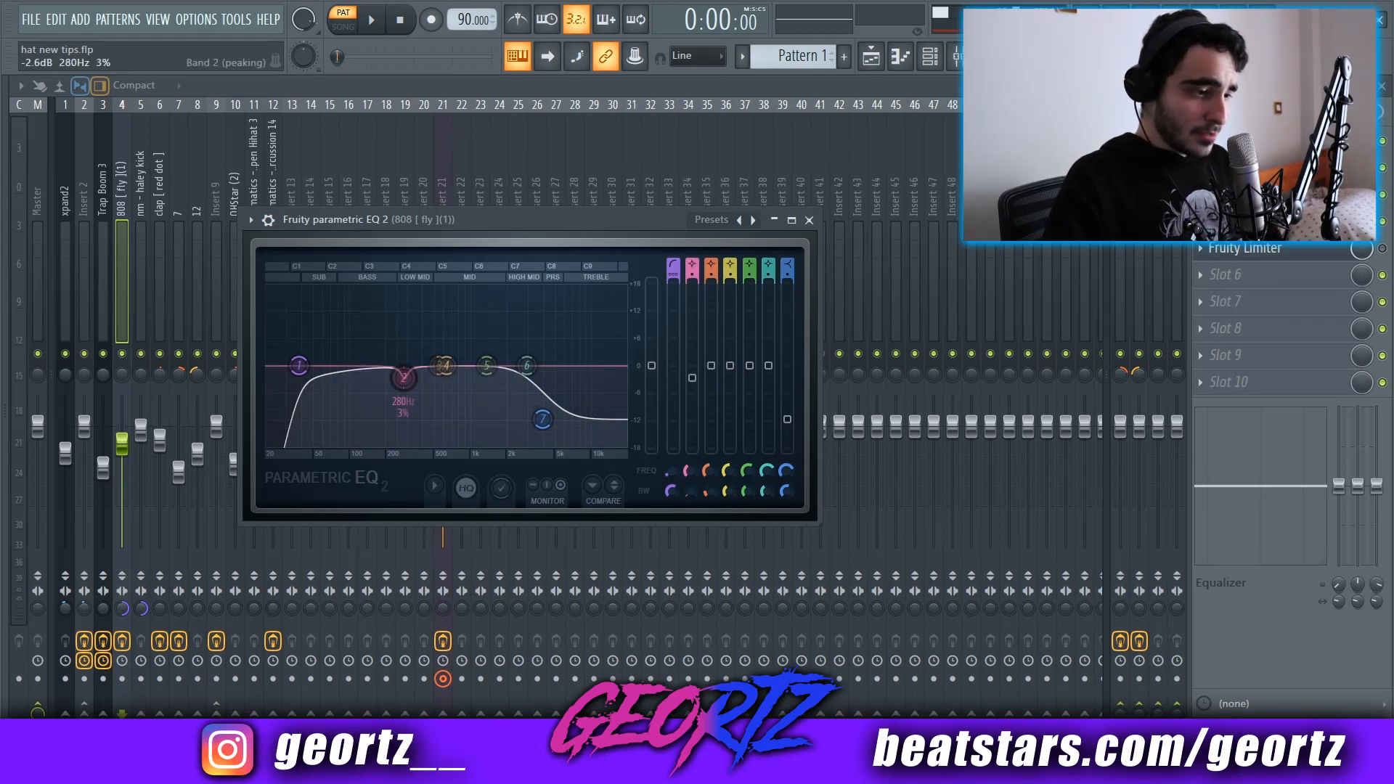
drag(404, 375, 404, 294)
key(space)
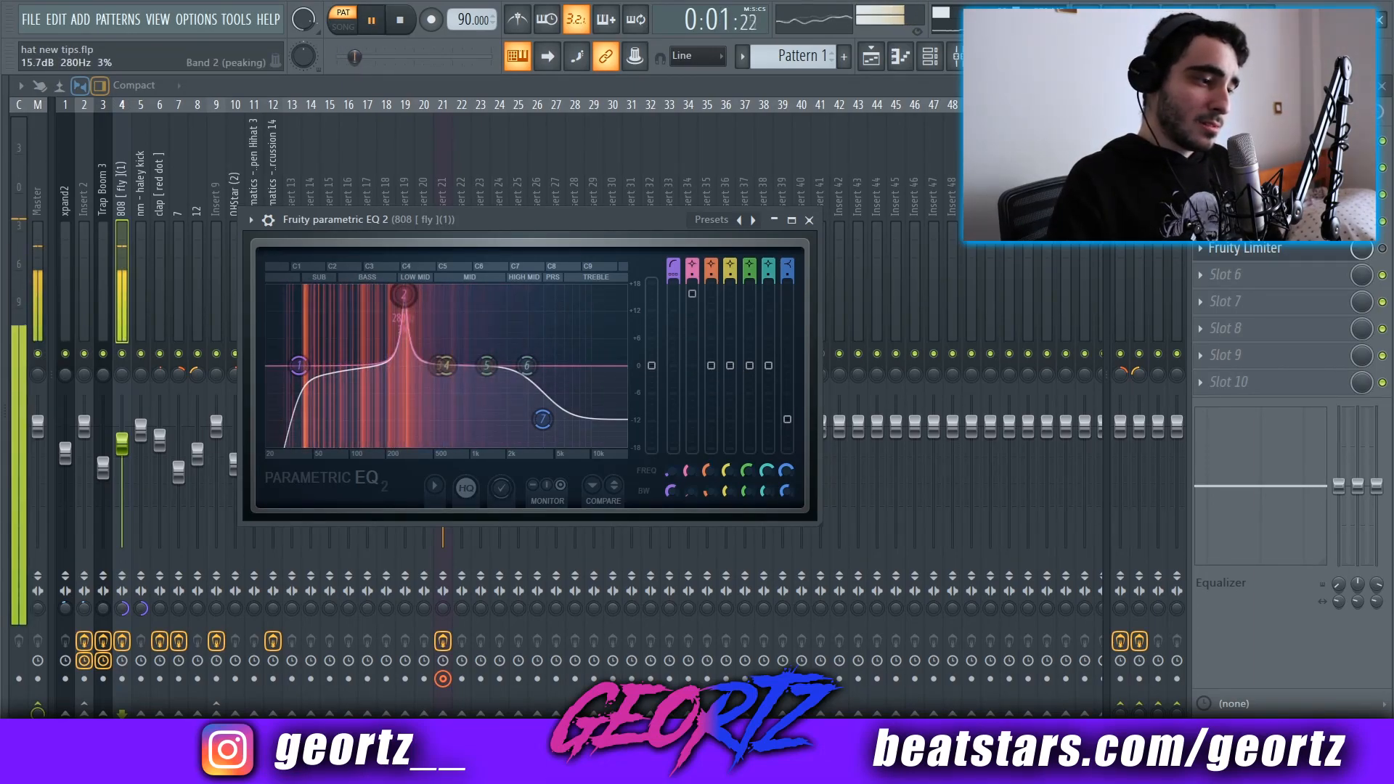
drag(692, 294, 692, 362)
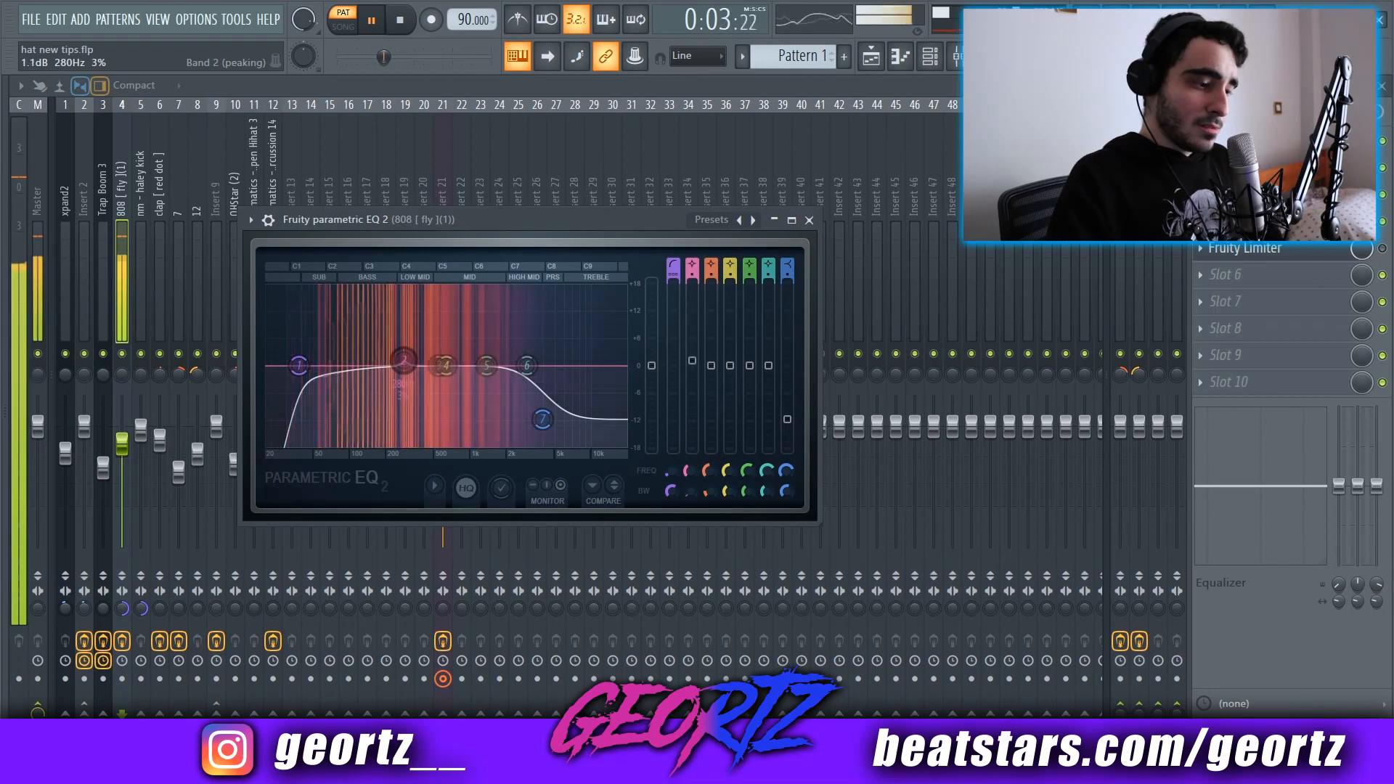
key(ctrl+z)
- Pull the 808 EQ's 280 Hz band down into a narrow cut and stop playback
drag(403, 295, 404, 389)
key(space)
drag(693, 390, 693, 387)
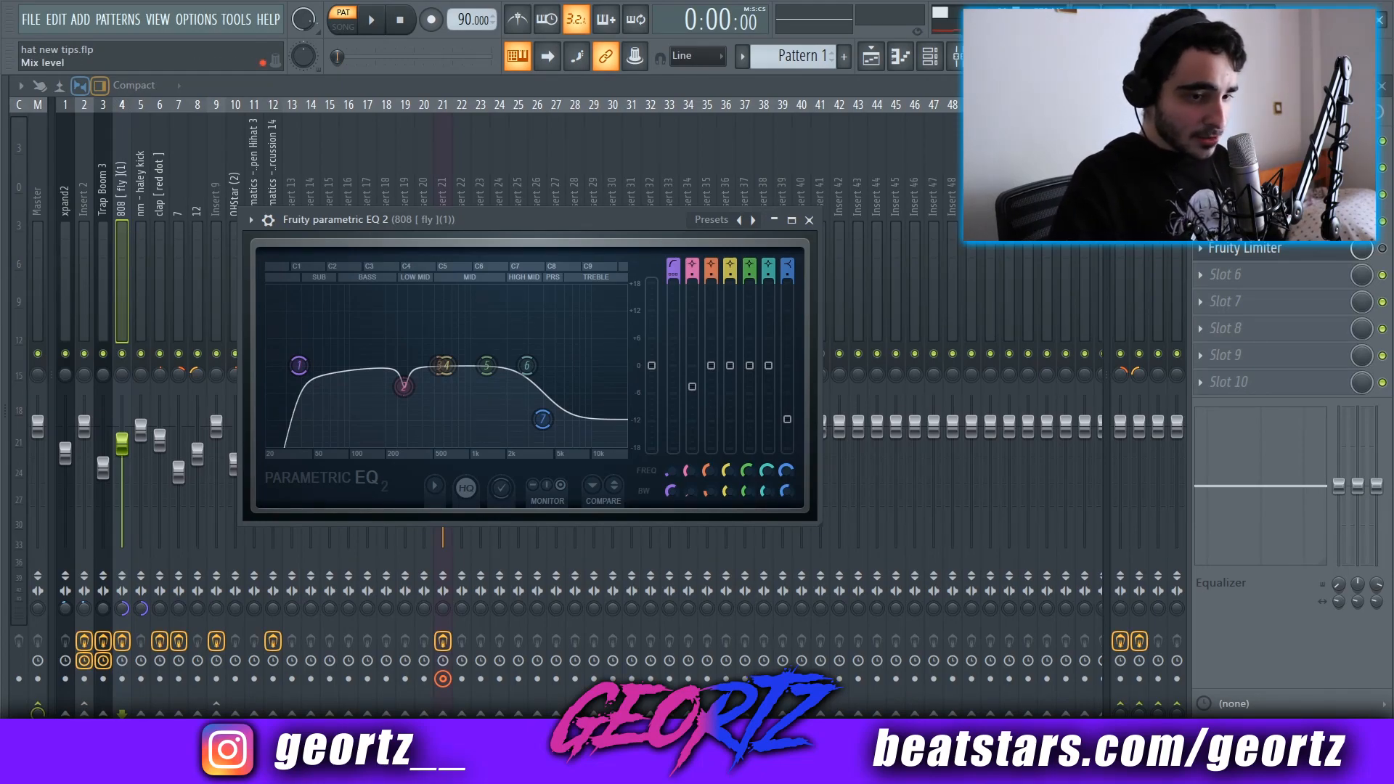
- Switch the 808 track's Fruity Limiter back on, open it, and play the 808 through it
click(1383, 249)
click(1297, 252)
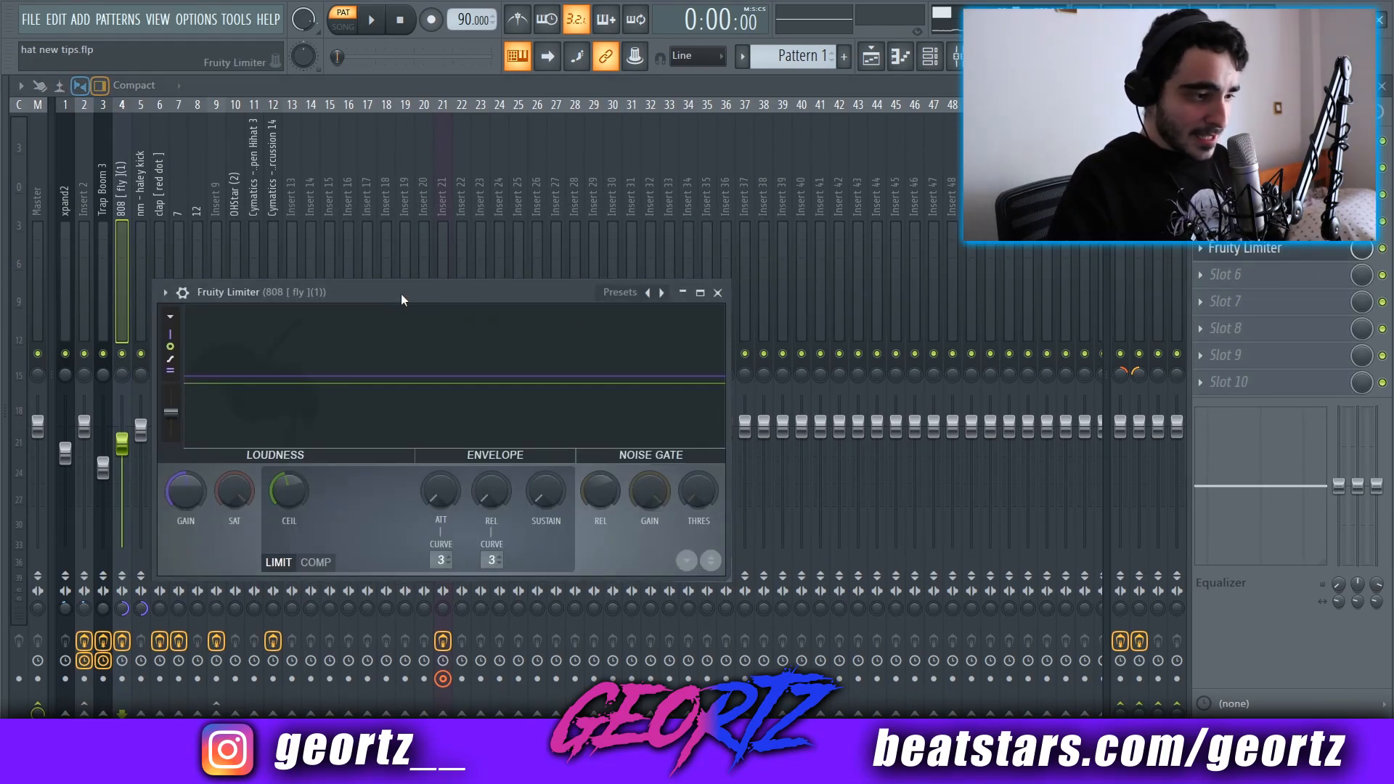
drag(402, 295, 430, 293)
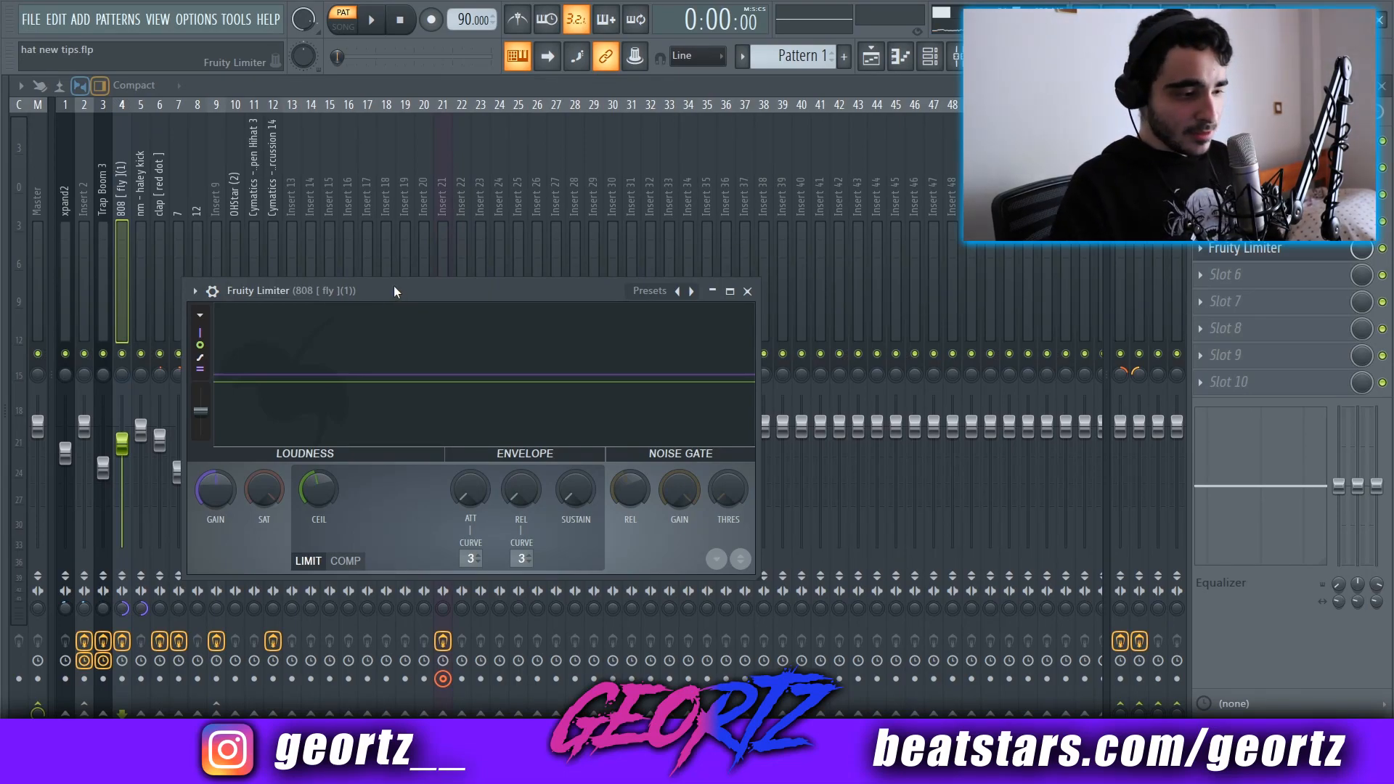
drag(386, 290, 395, 287)
key(space)
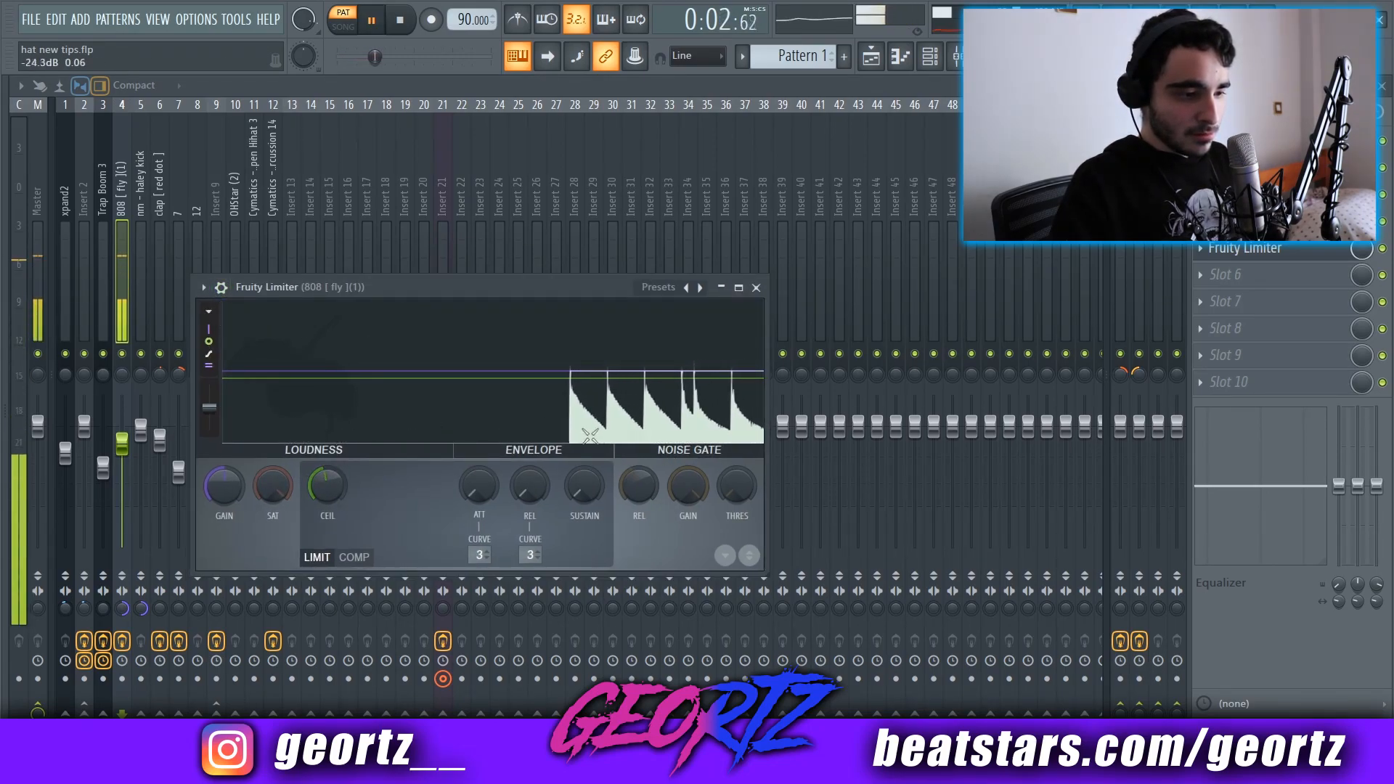
key(space)
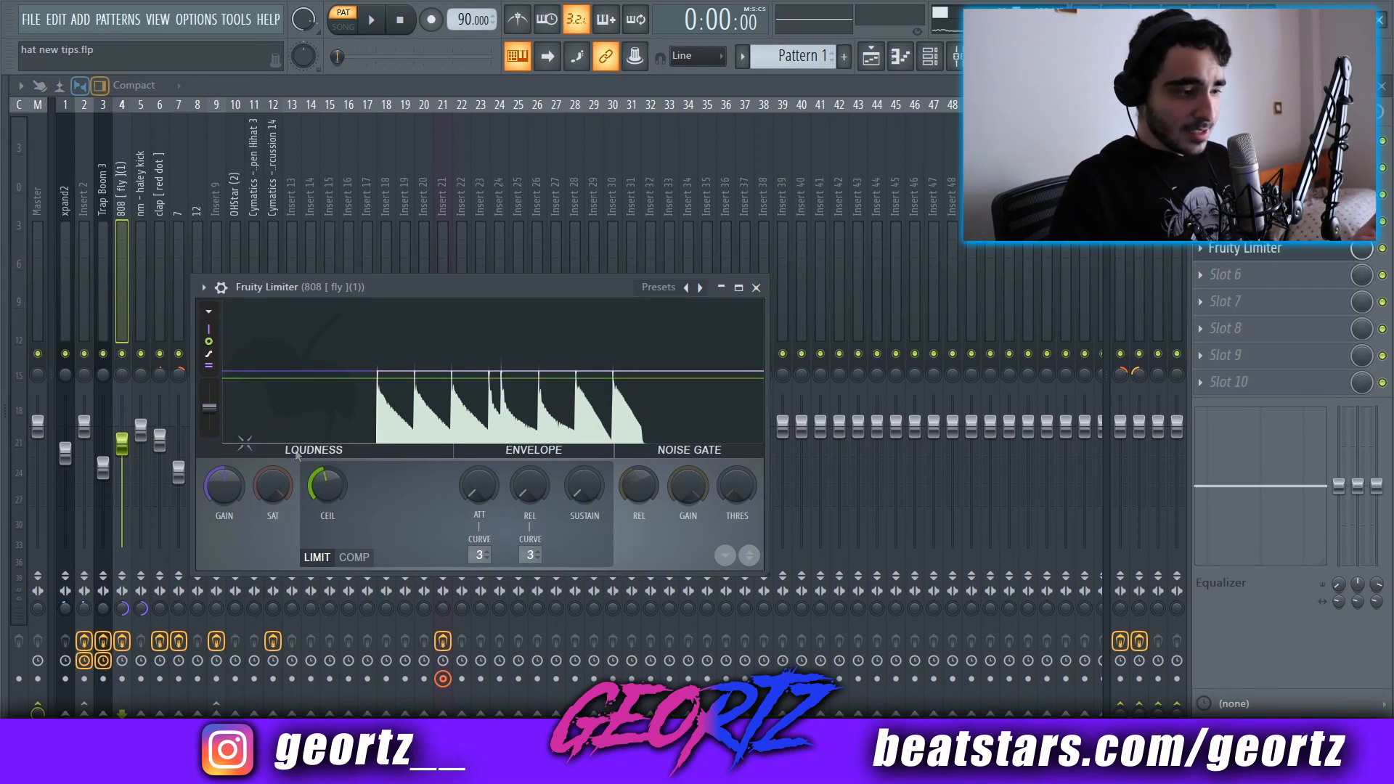
- Raise the Fruity Limiter's gain to 3.0 dB and reset it to its default
drag(234, 496, 233, 492)
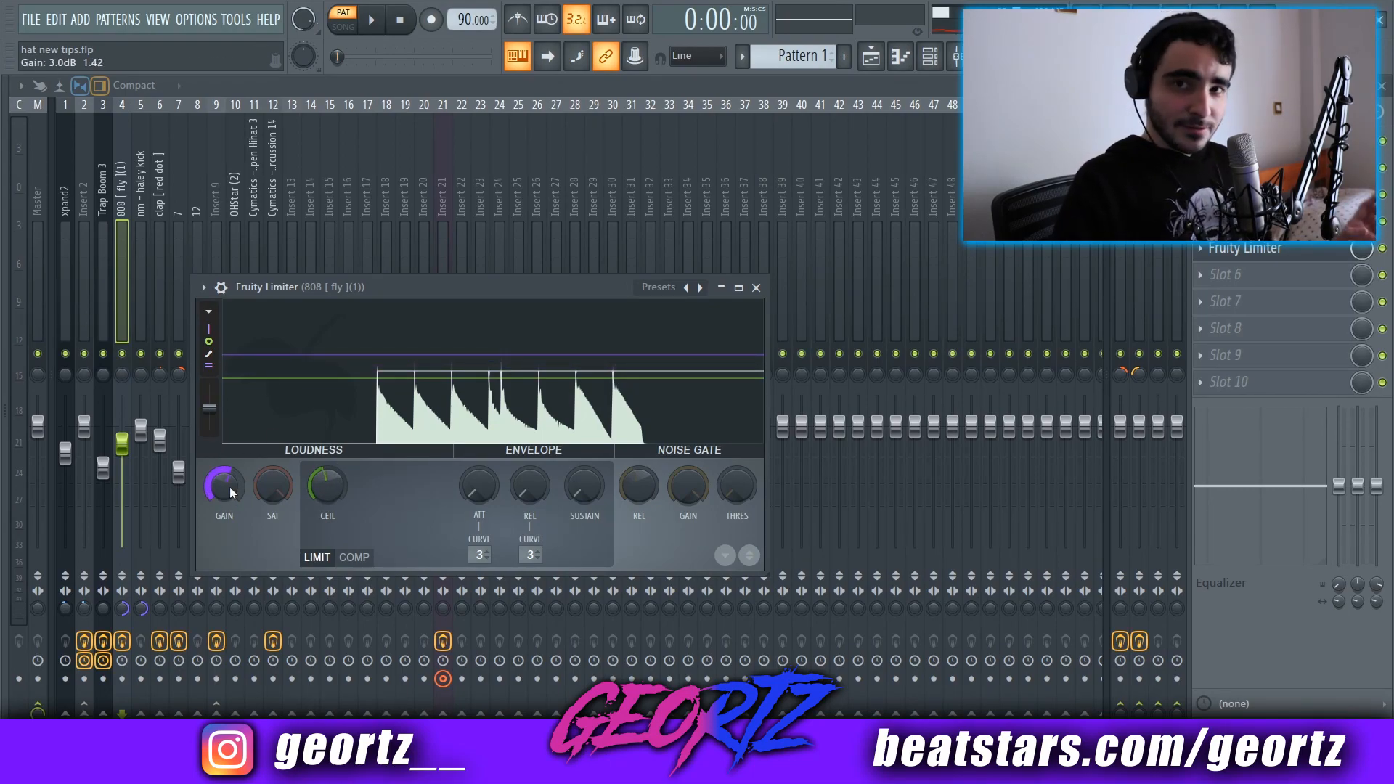
right_click(231, 486)
click(256, 492)
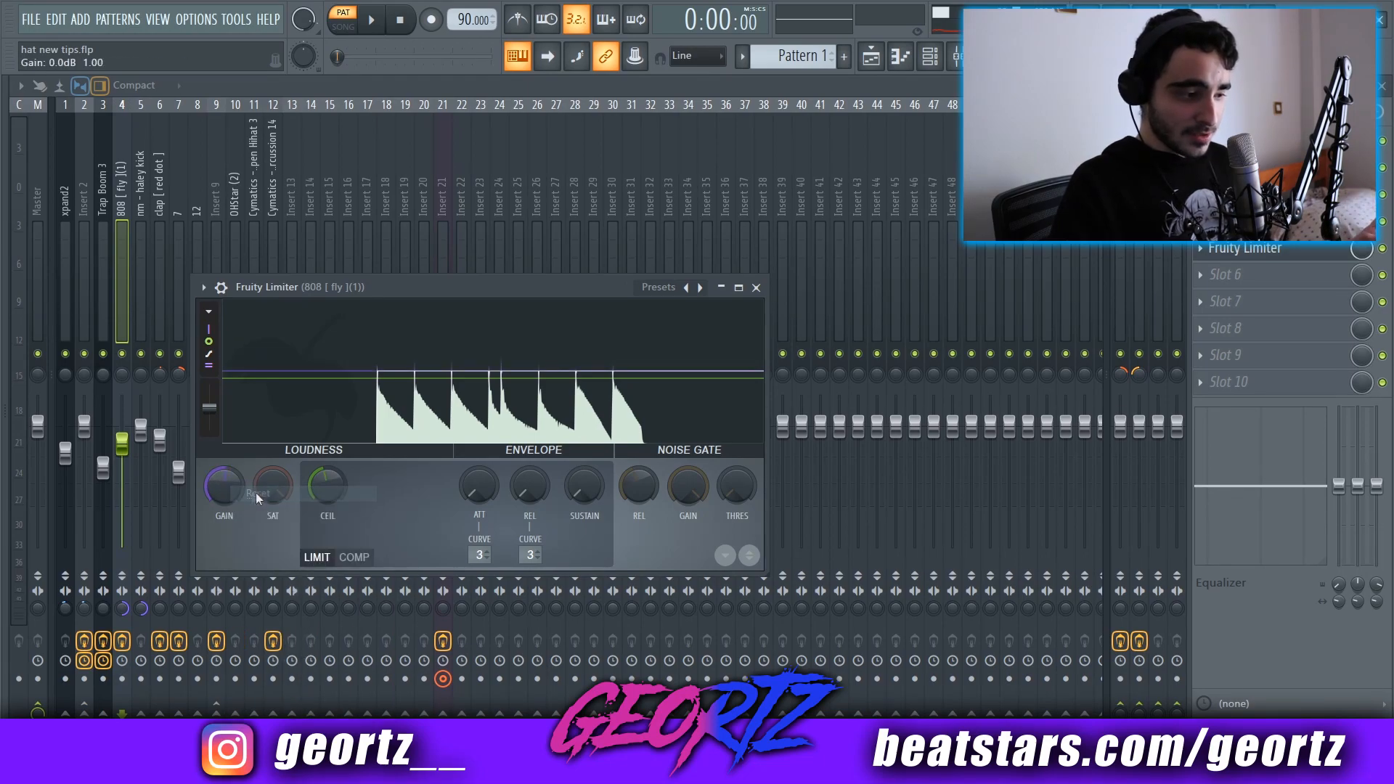
- Solo the nm - haley kick channel, open its piano roll, and play the kick pattern
click(124, 268)
key(F6)
click(229, 264)
click(471, 288)
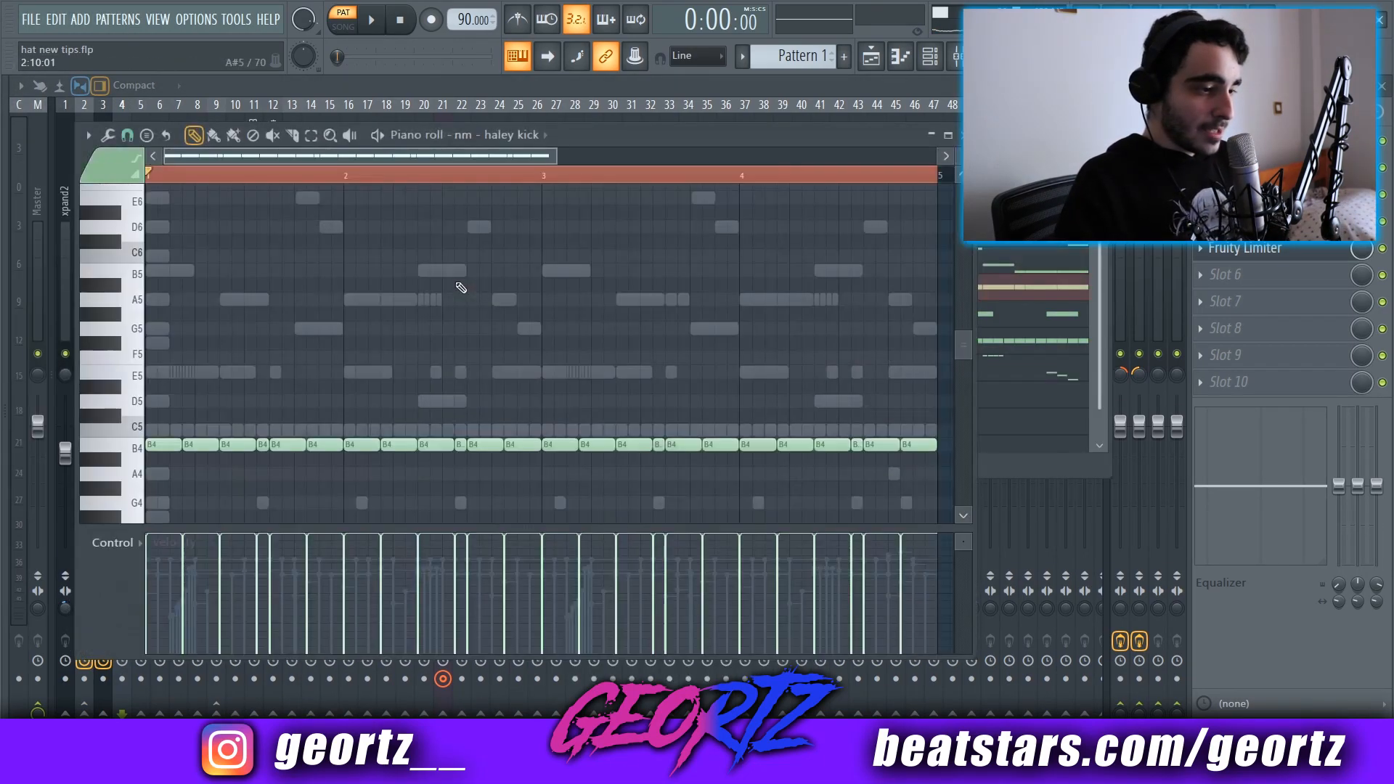
scroll(435, 343, down, 2)
scroll(436, 344, up, 3)
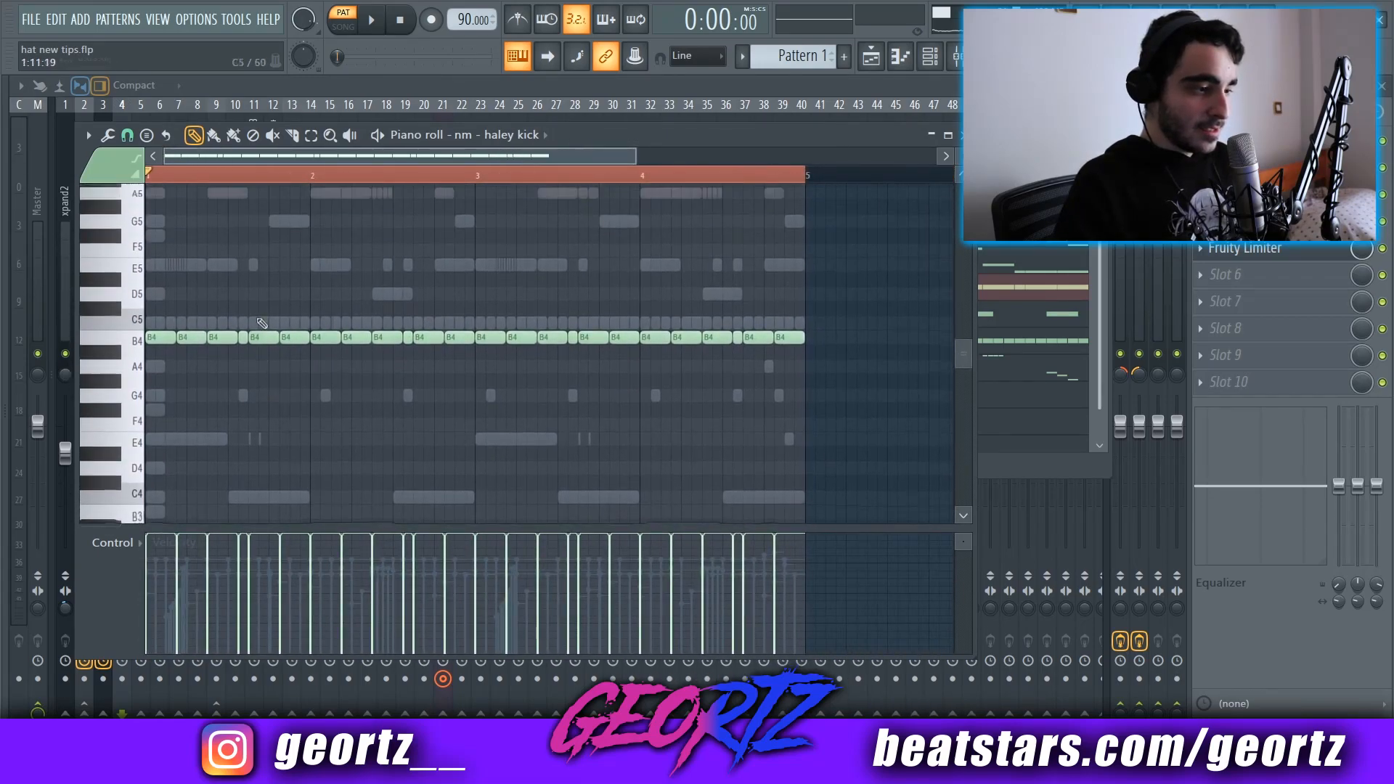
scroll(455, 259, down, 2)
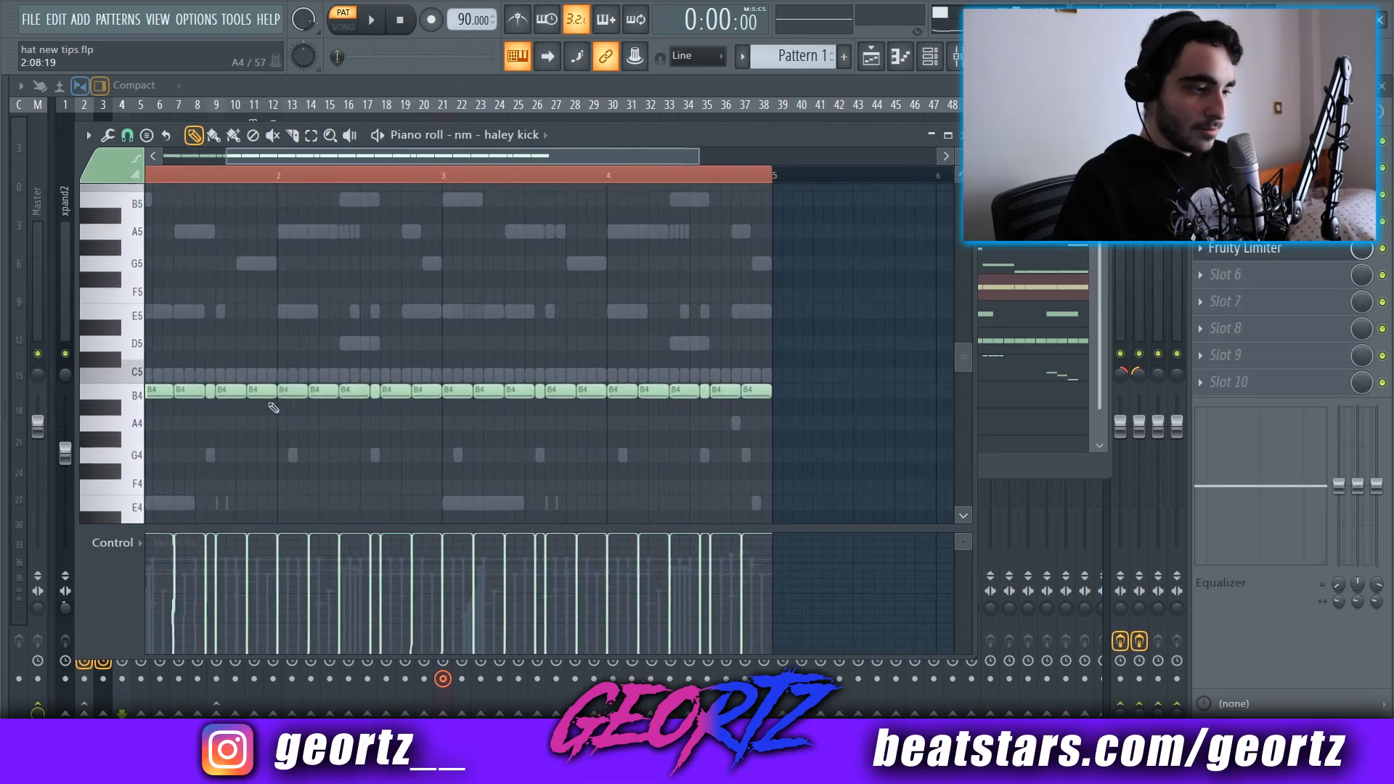
key(space)
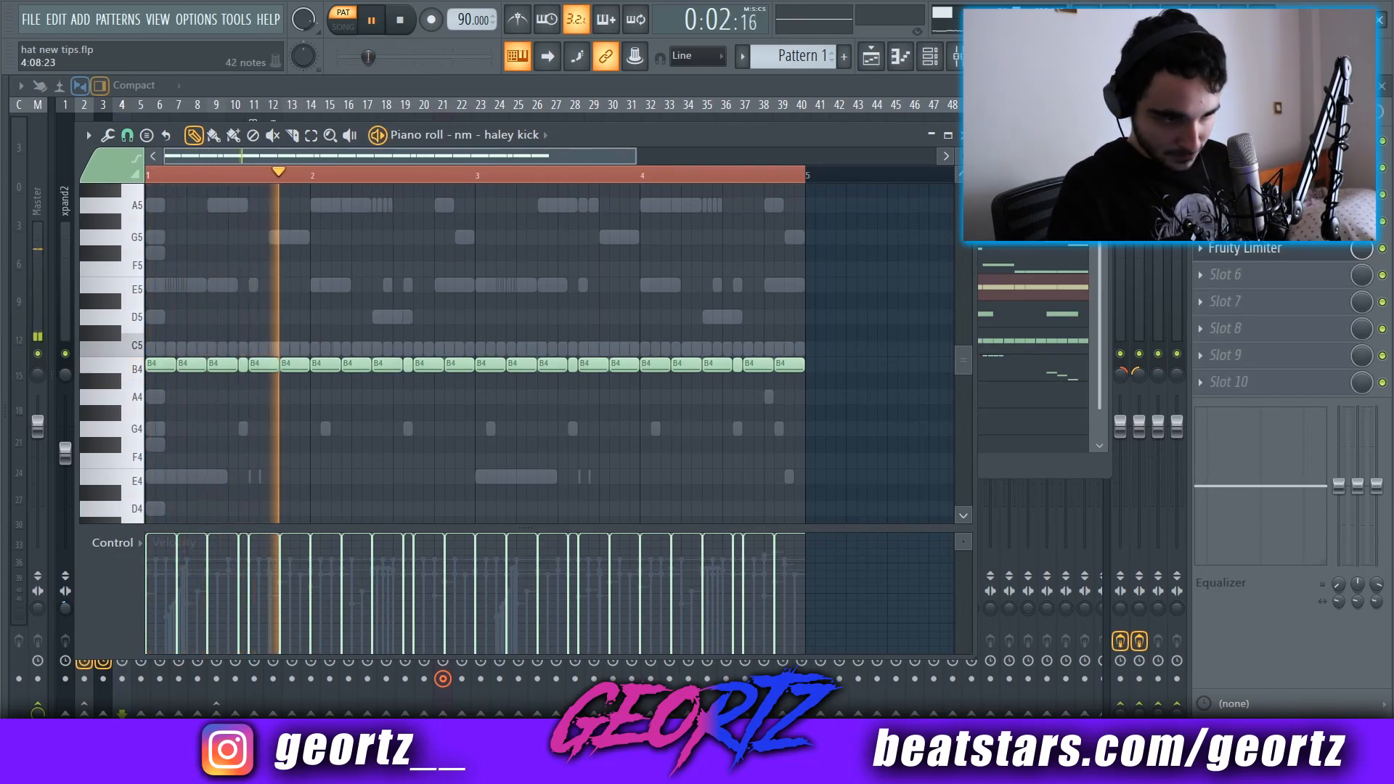
key(F6)
key(space)
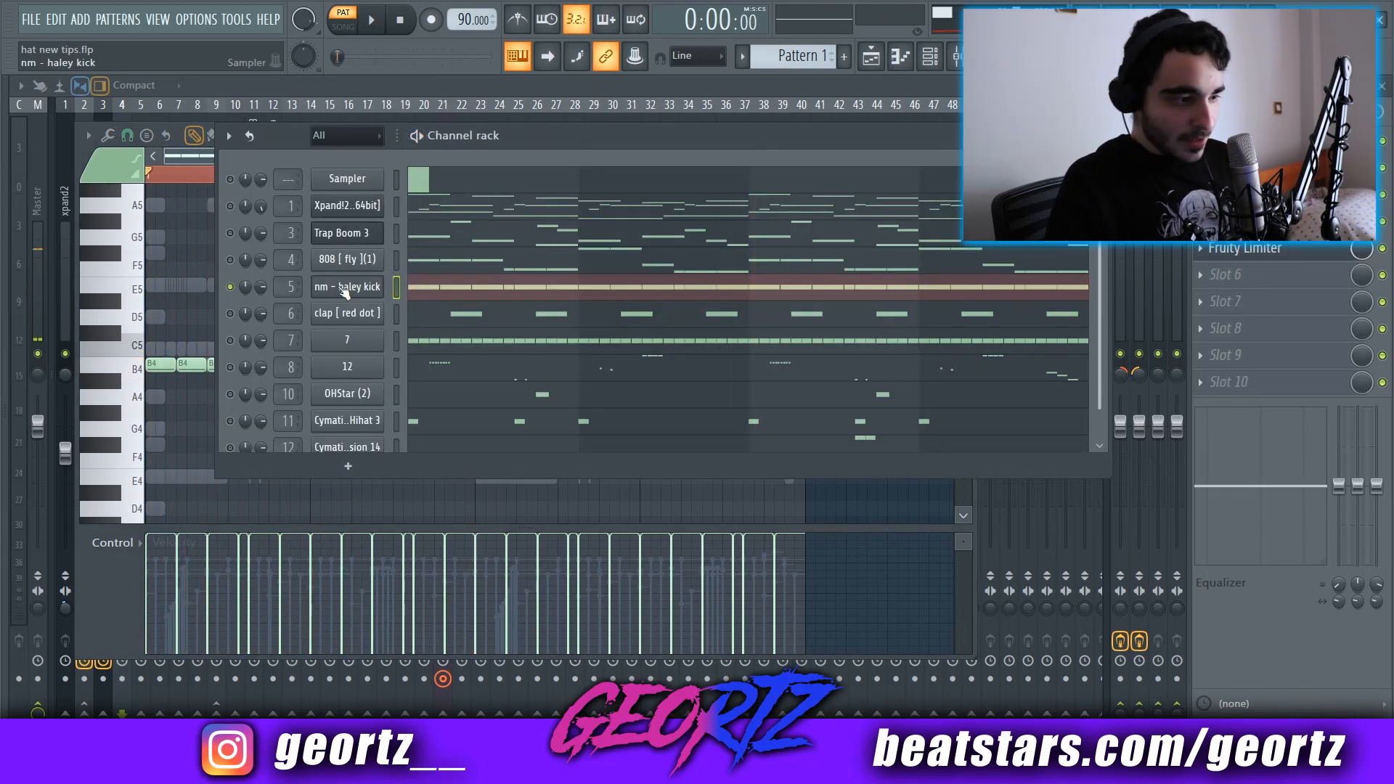
- Open the nm - haley kick sample settings and play the kick with its Out fade removed, and again with the fade restored
click(345, 289)
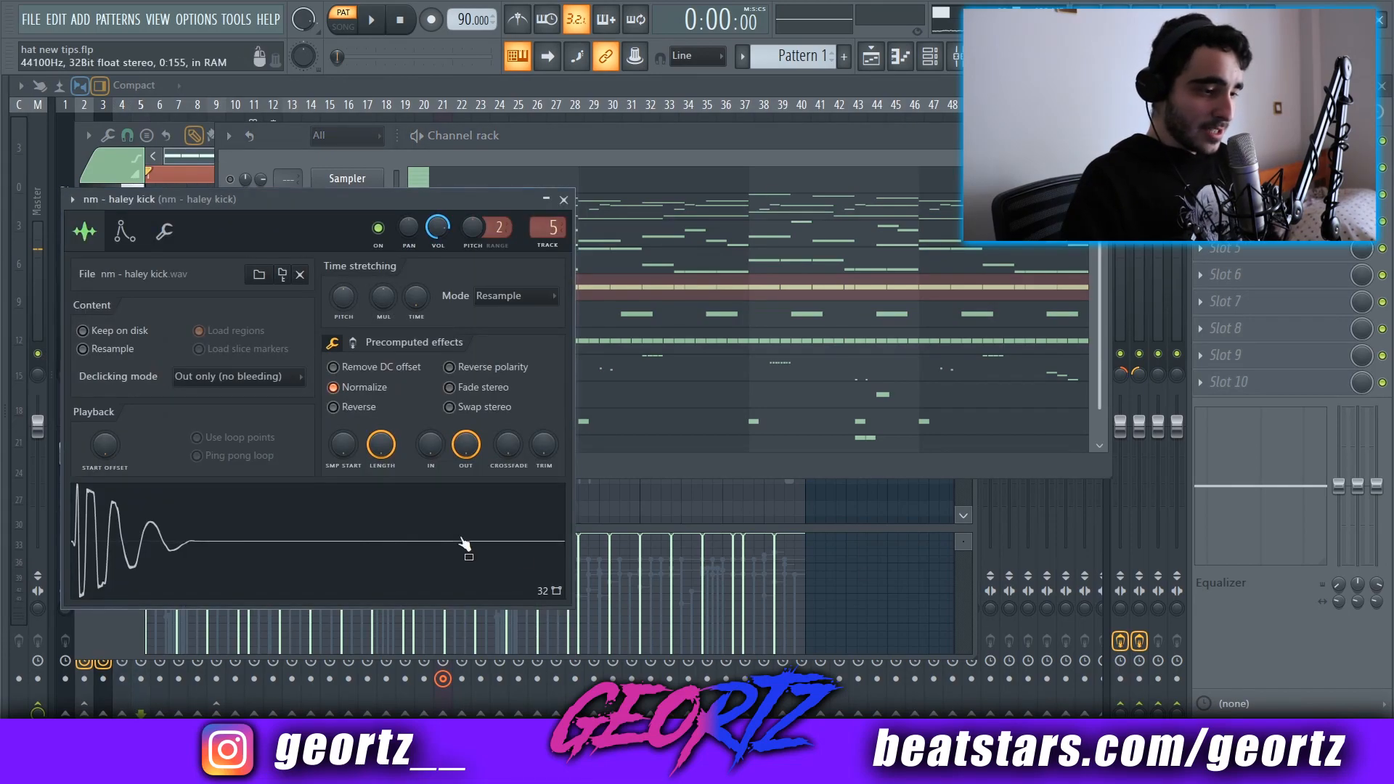
drag(465, 445, 466, 517)
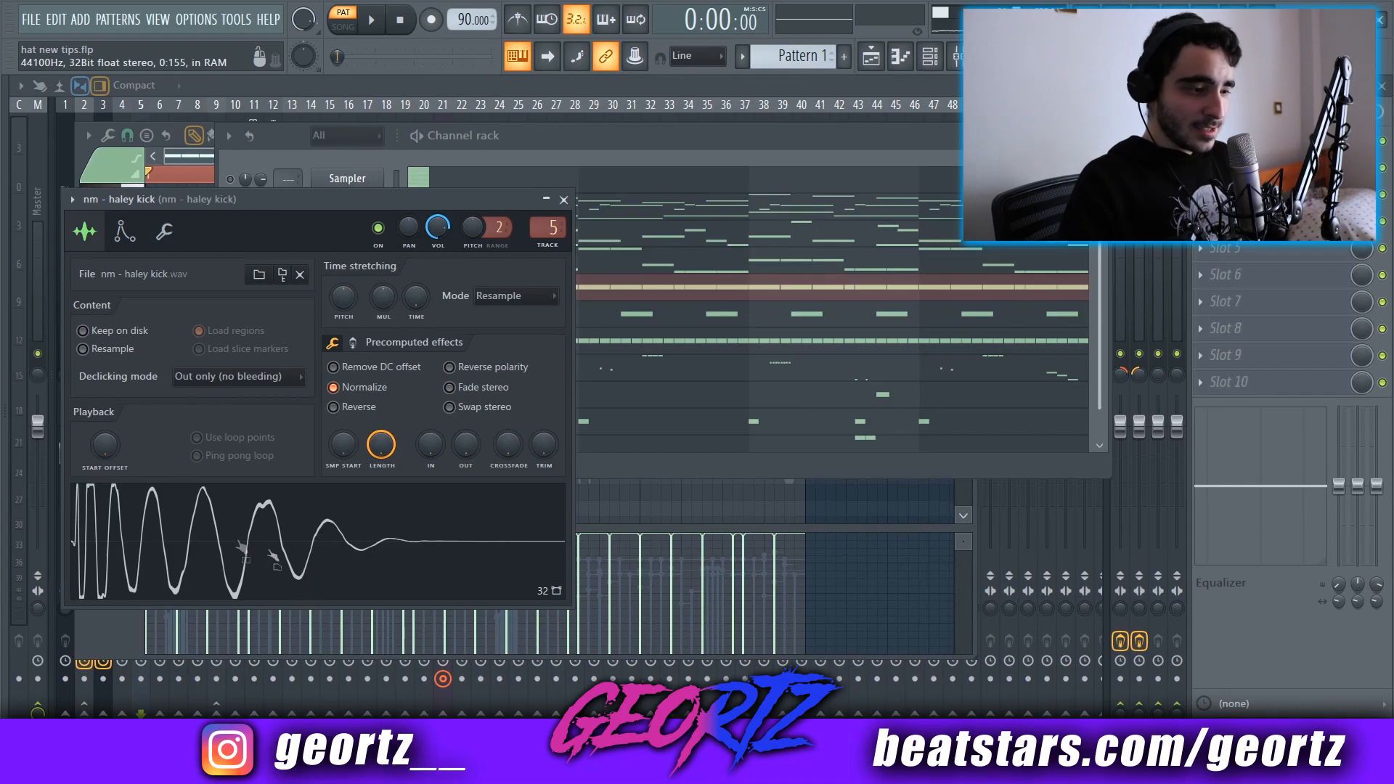
key(space)
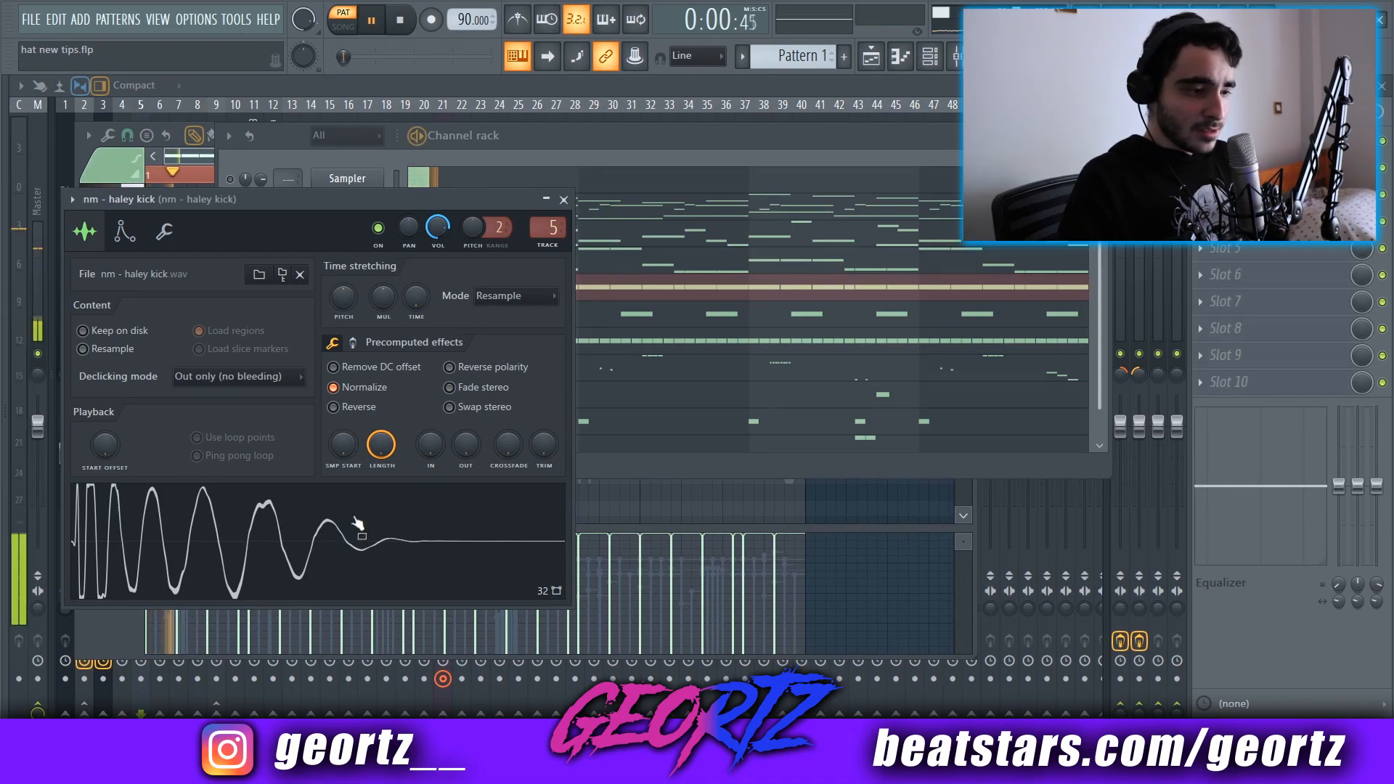
key(space)
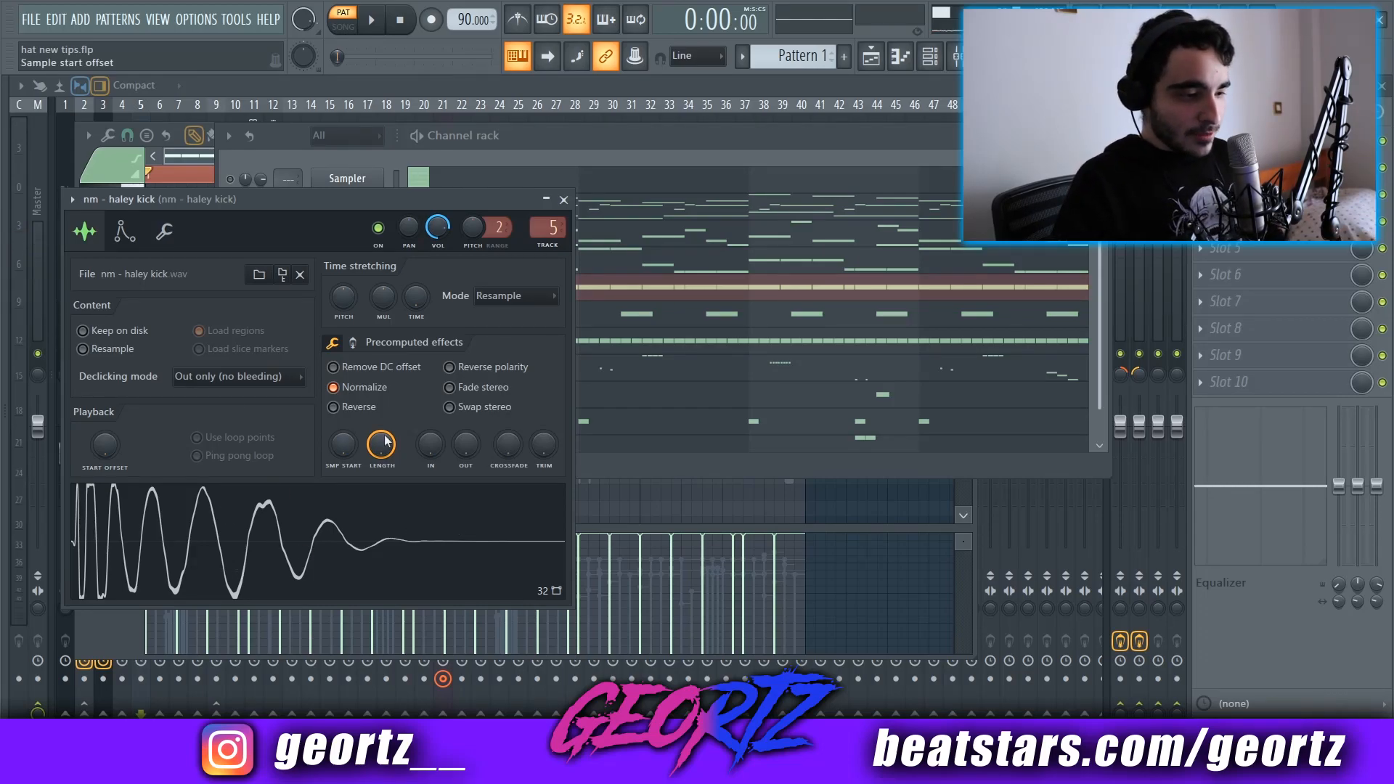
drag(472, 452, 473, 377)
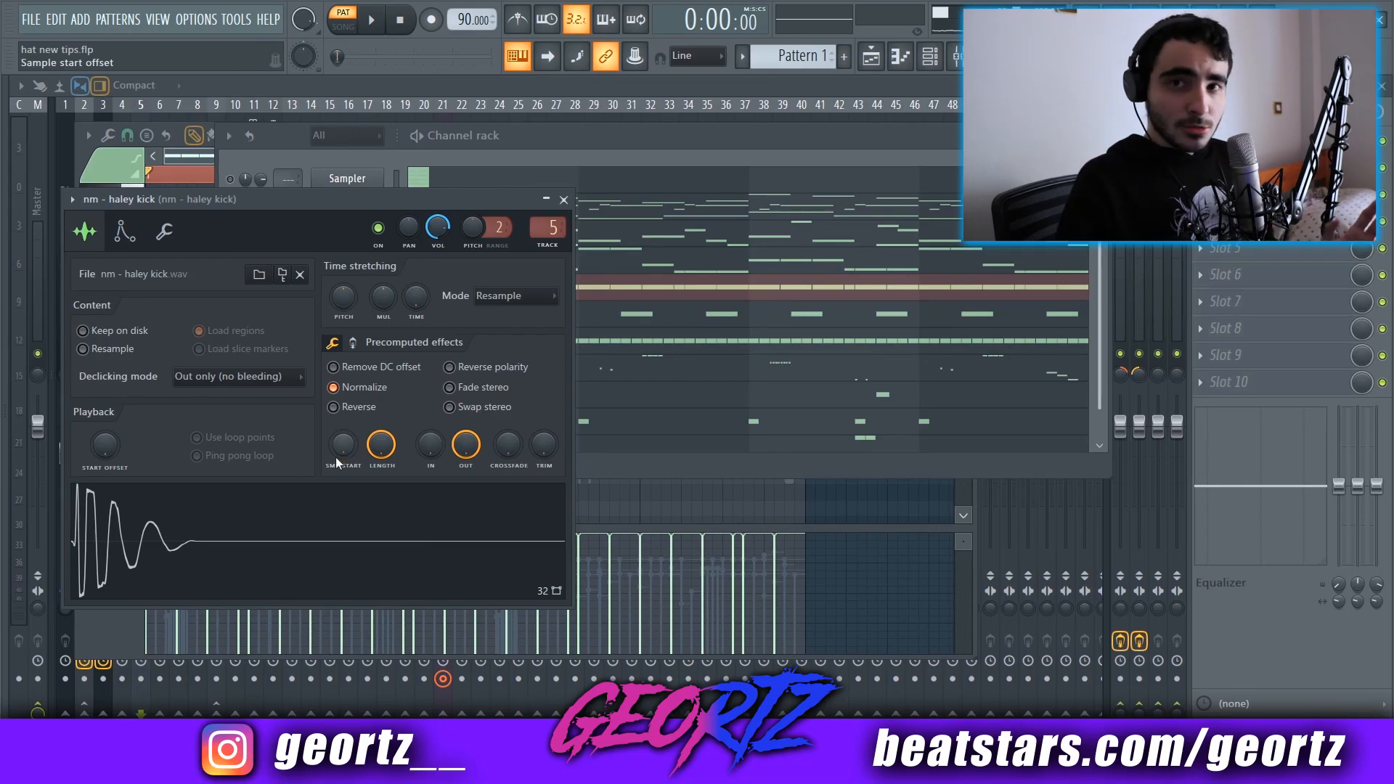
key(space)
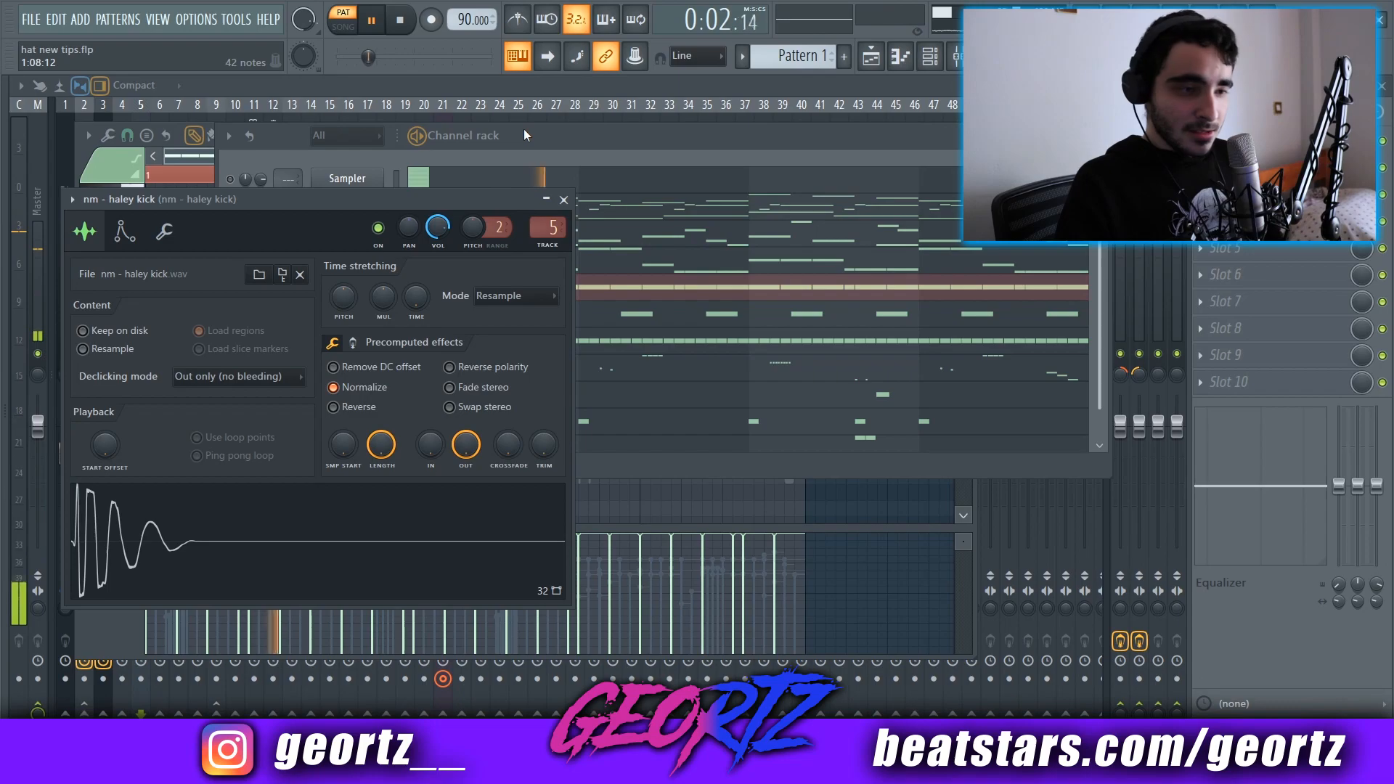
key(space)
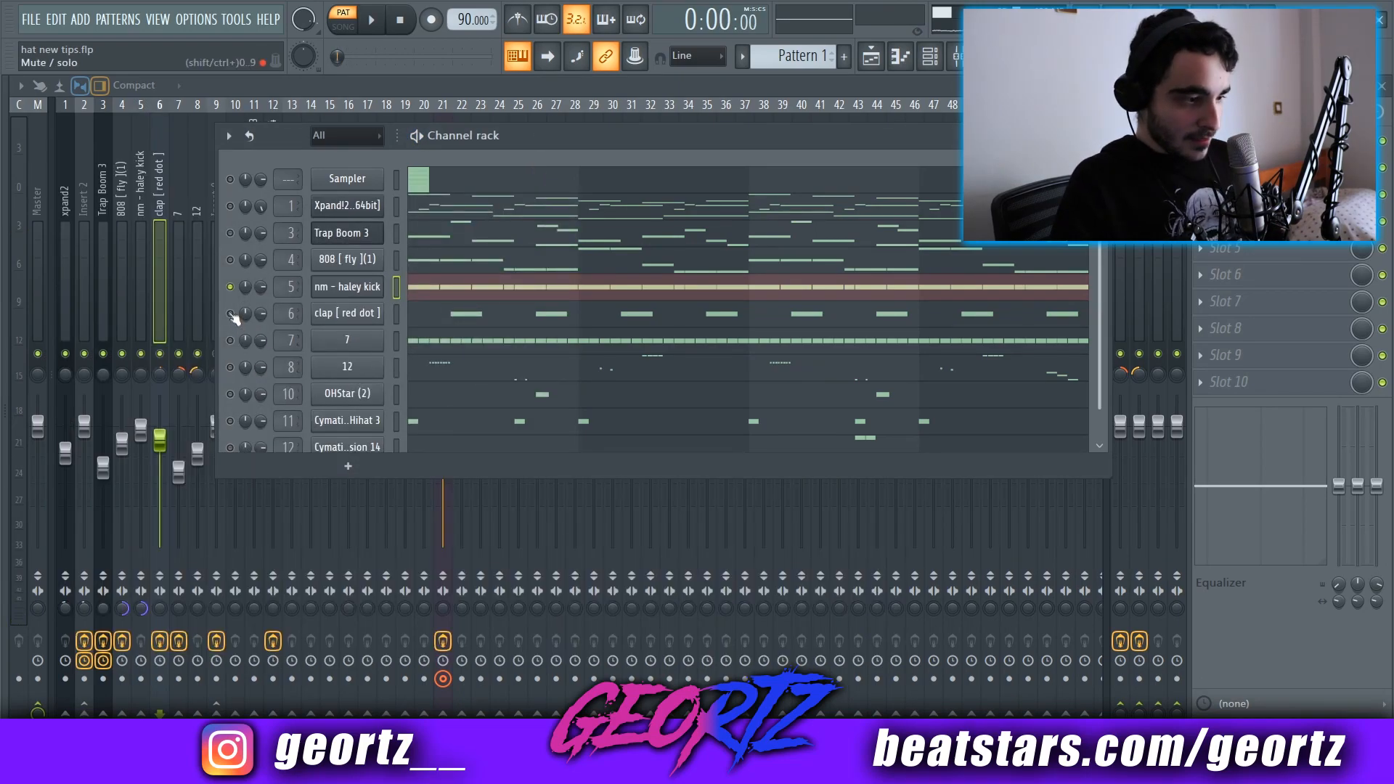
- Solo the clap [ red dot ] channel, open its piano roll, and play the clap pattern
right_click(231, 314)
click(251, 323)
click(438, 314)
key(space)
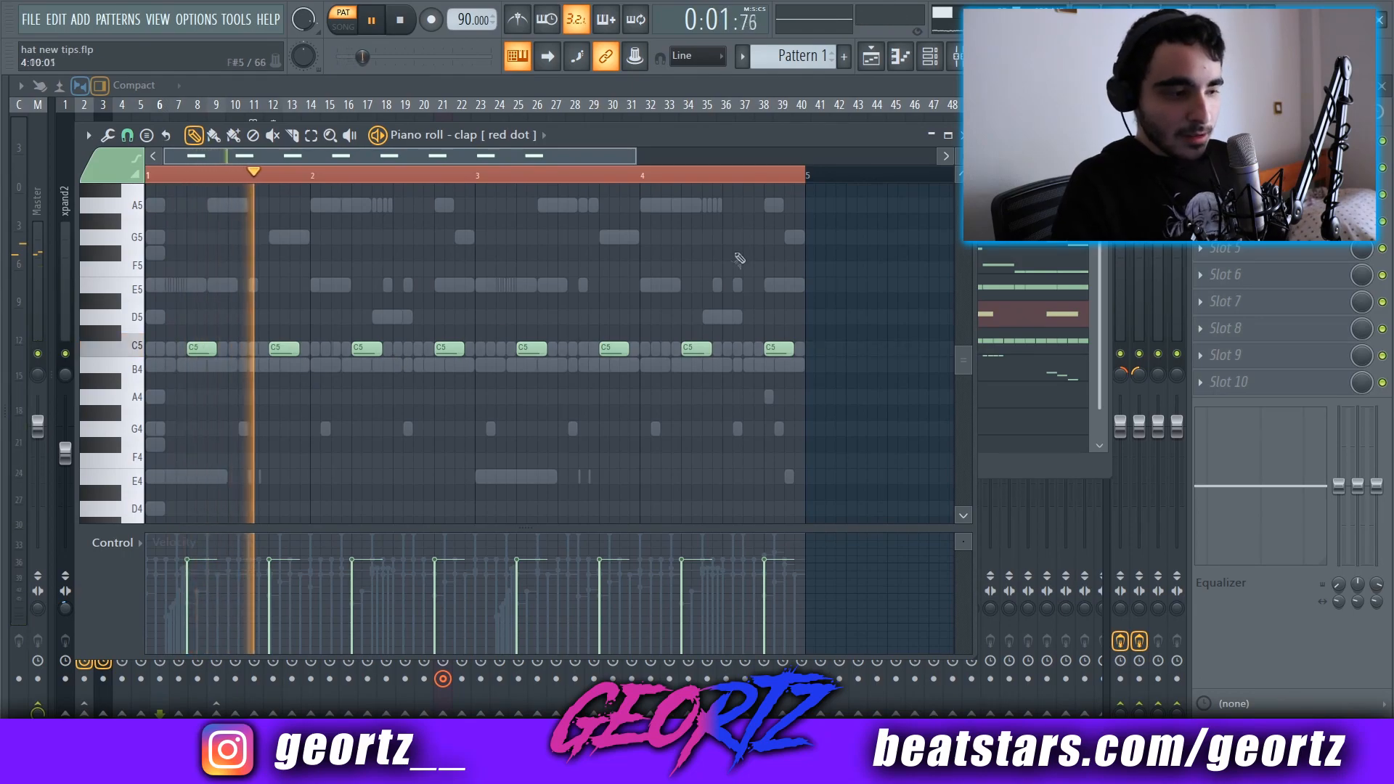
key(space)
key(F7)
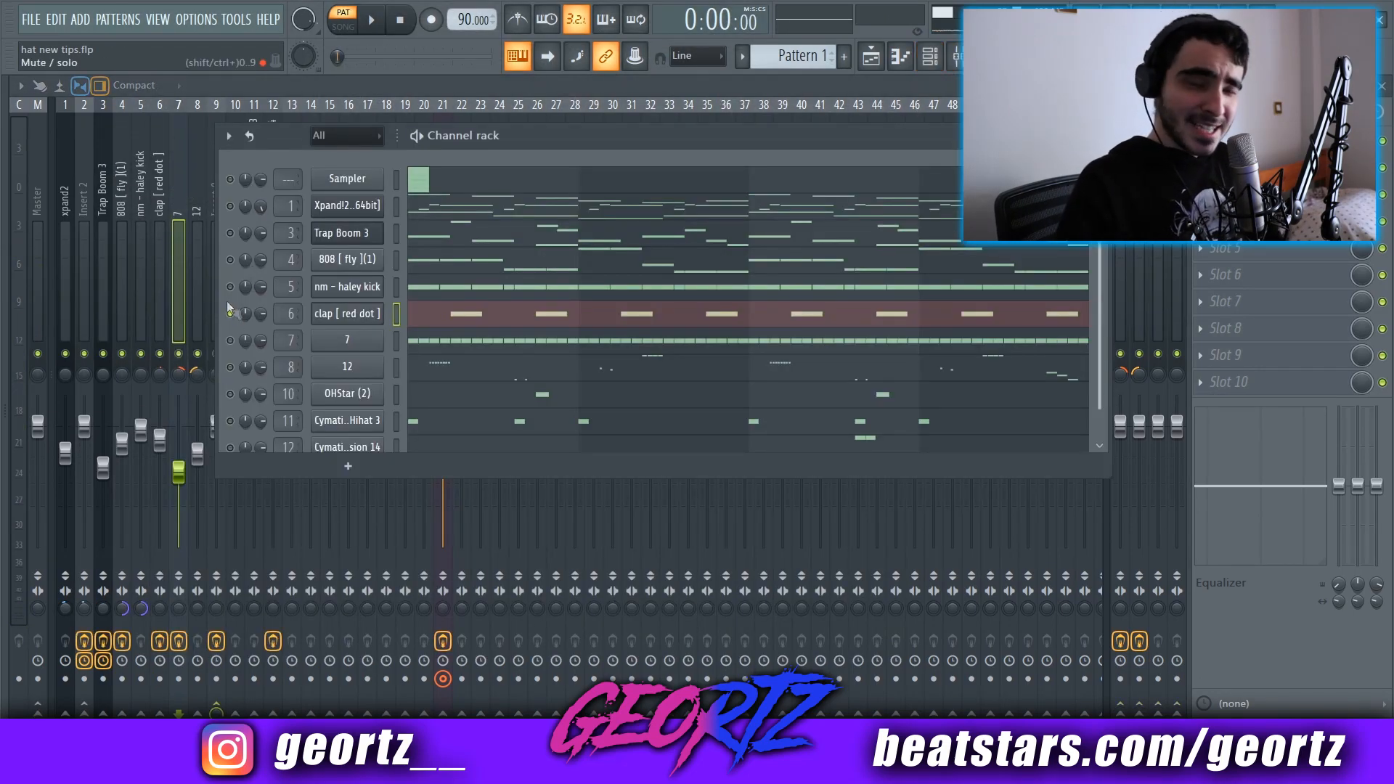
- Leave only channels 7 and 12 active, open channel 7 in the piano roll, and play its pattern
click(230, 367)
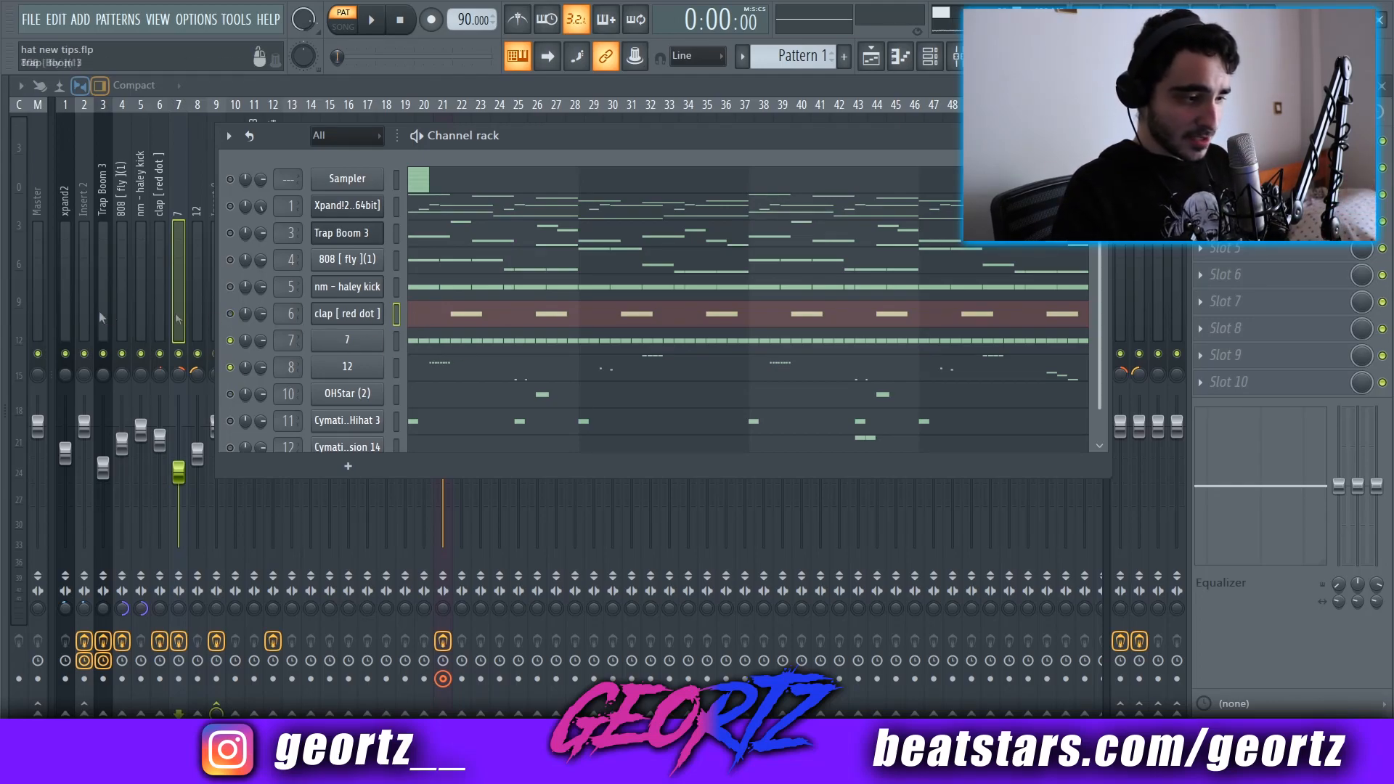
click(465, 347)
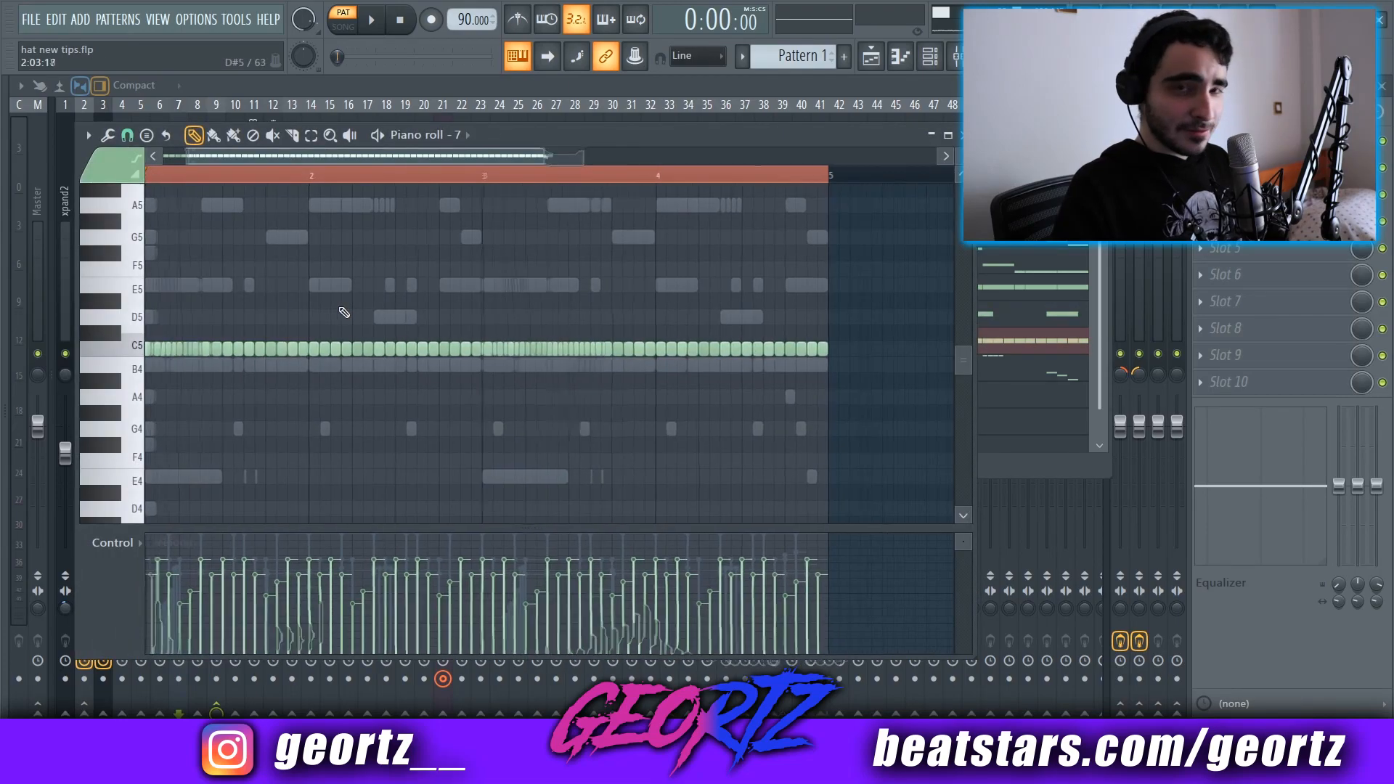
drag(638, 303, 712, 290)
drag(963, 174, 963, 168)
drag(506, 154, 619, 155)
key(space)
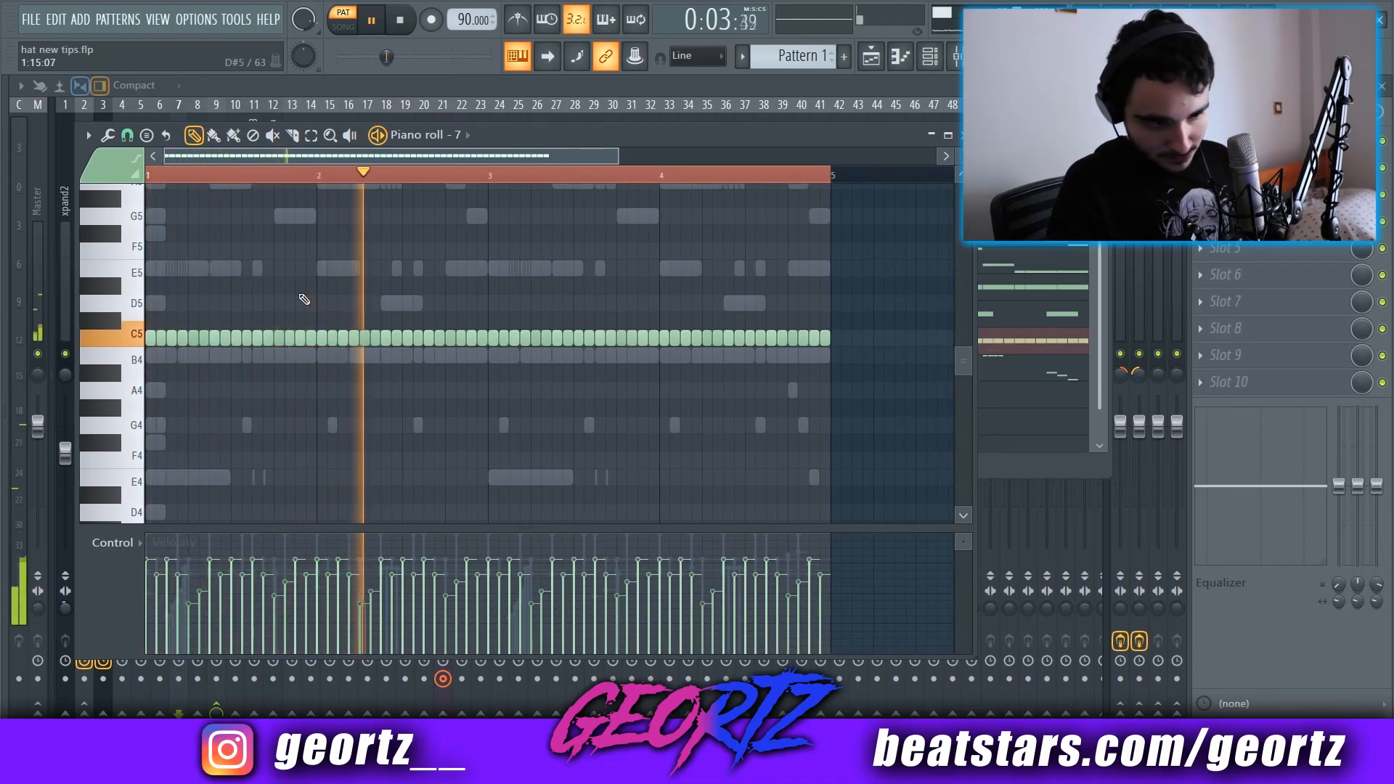
key(space)
- Examine the note velocities in channel 7's piano roll, highlighting the two adjacent low-velocity C5 notes in bar 1
scroll(352, 319, up, 3)
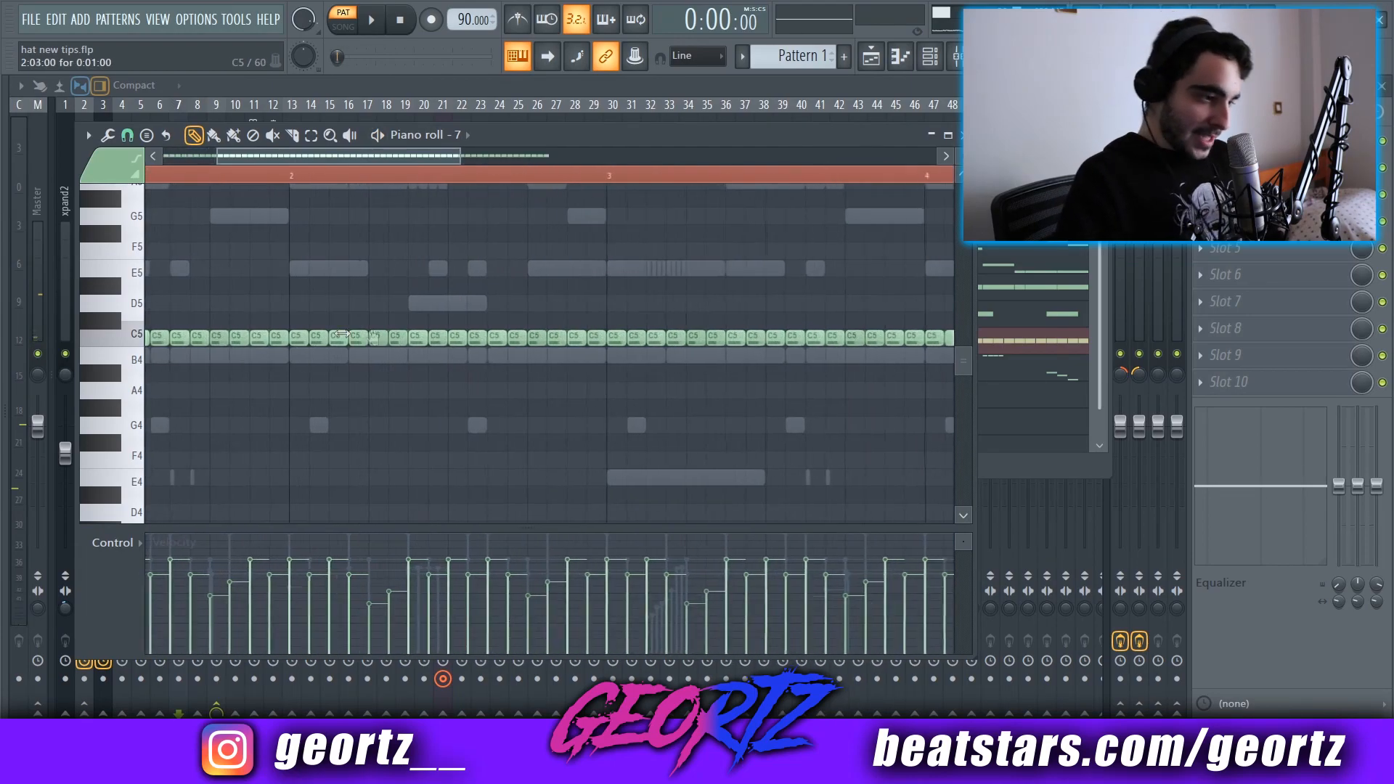
scroll(240, 438, up, 1)
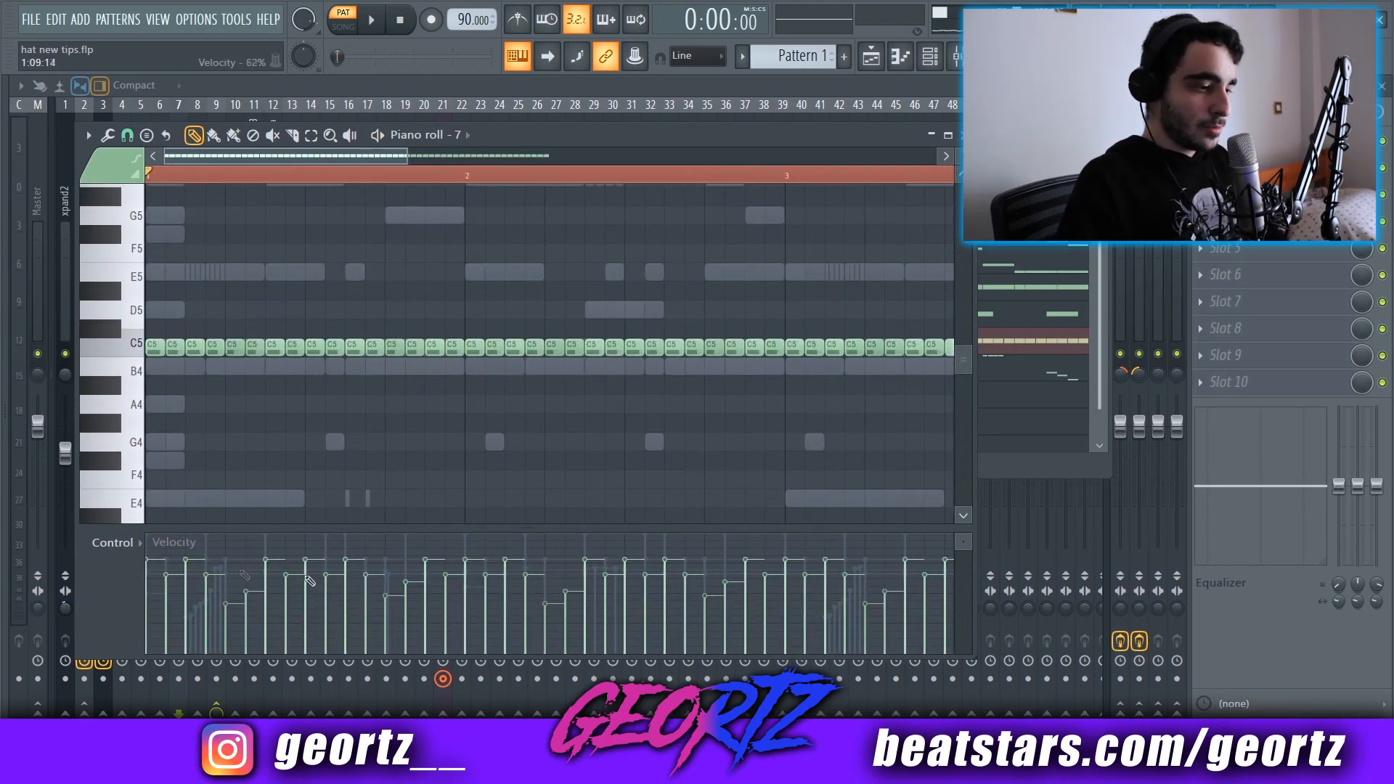
scroll(351, 314, up, 3)
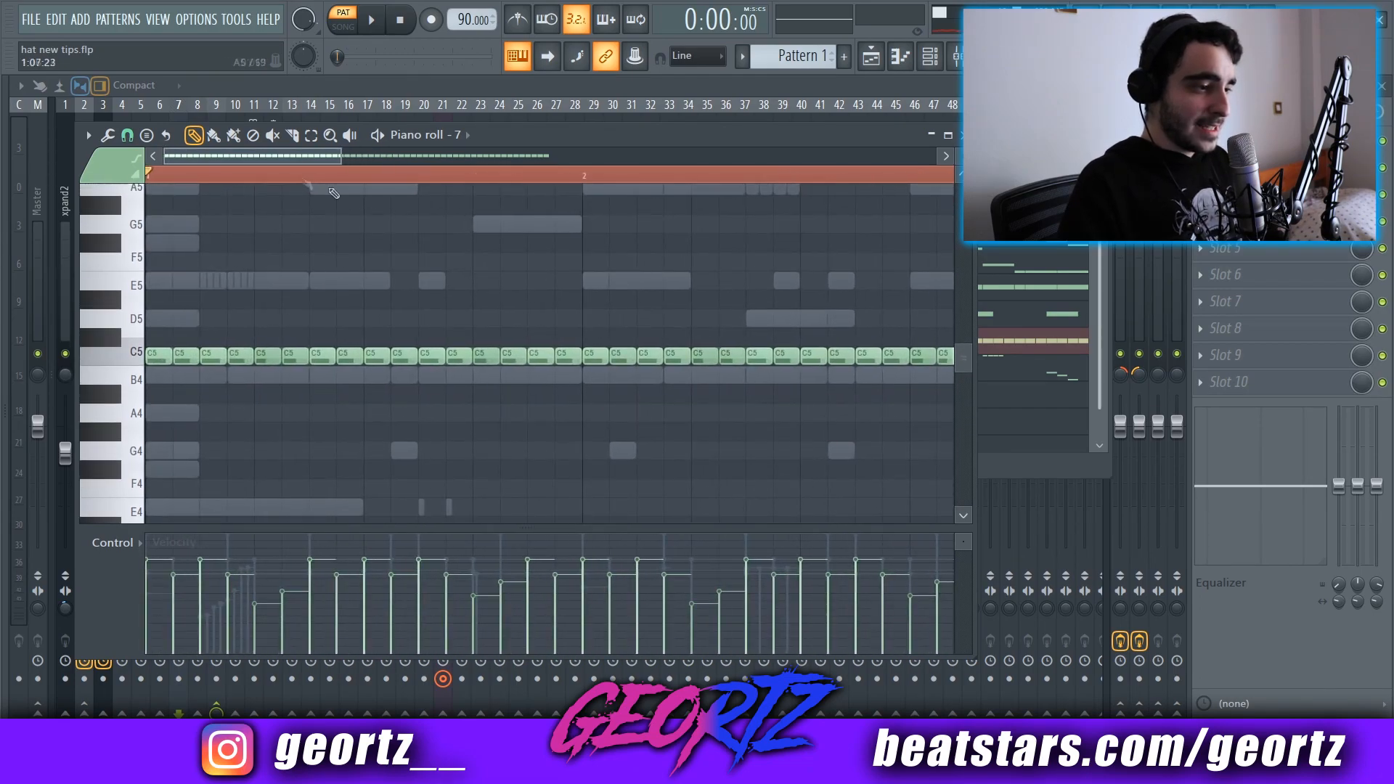
click(255, 177)
drag(265, 332, 320, 404)
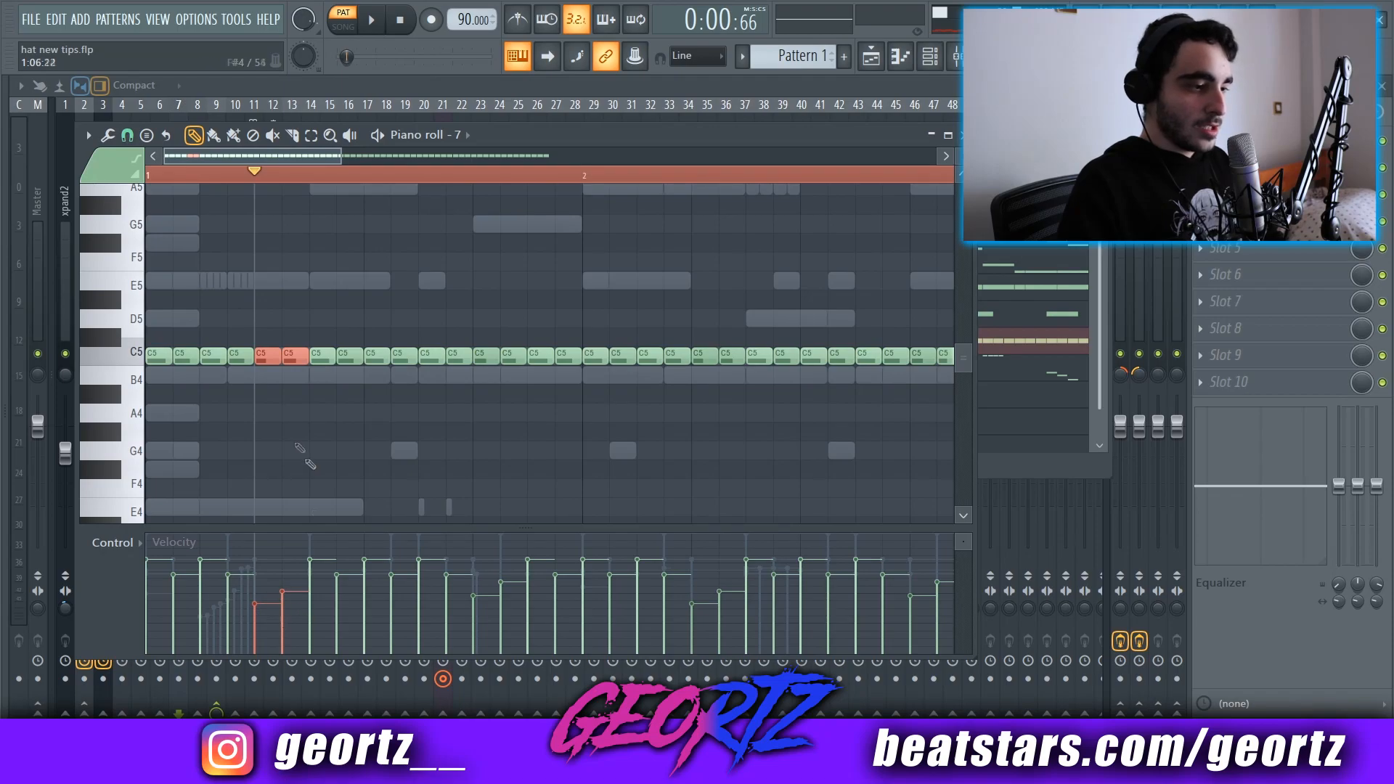
click(345, 429)
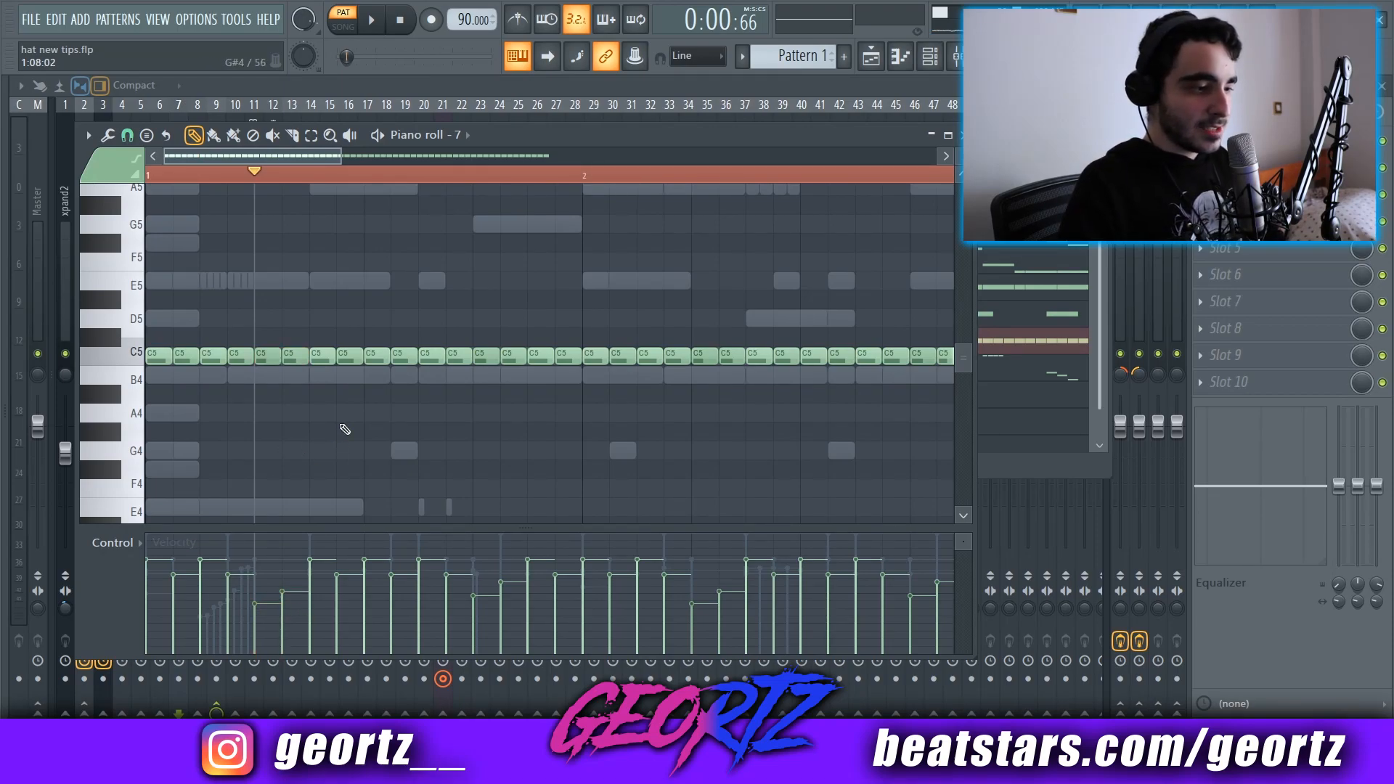
scroll(345, 429, down, 2)
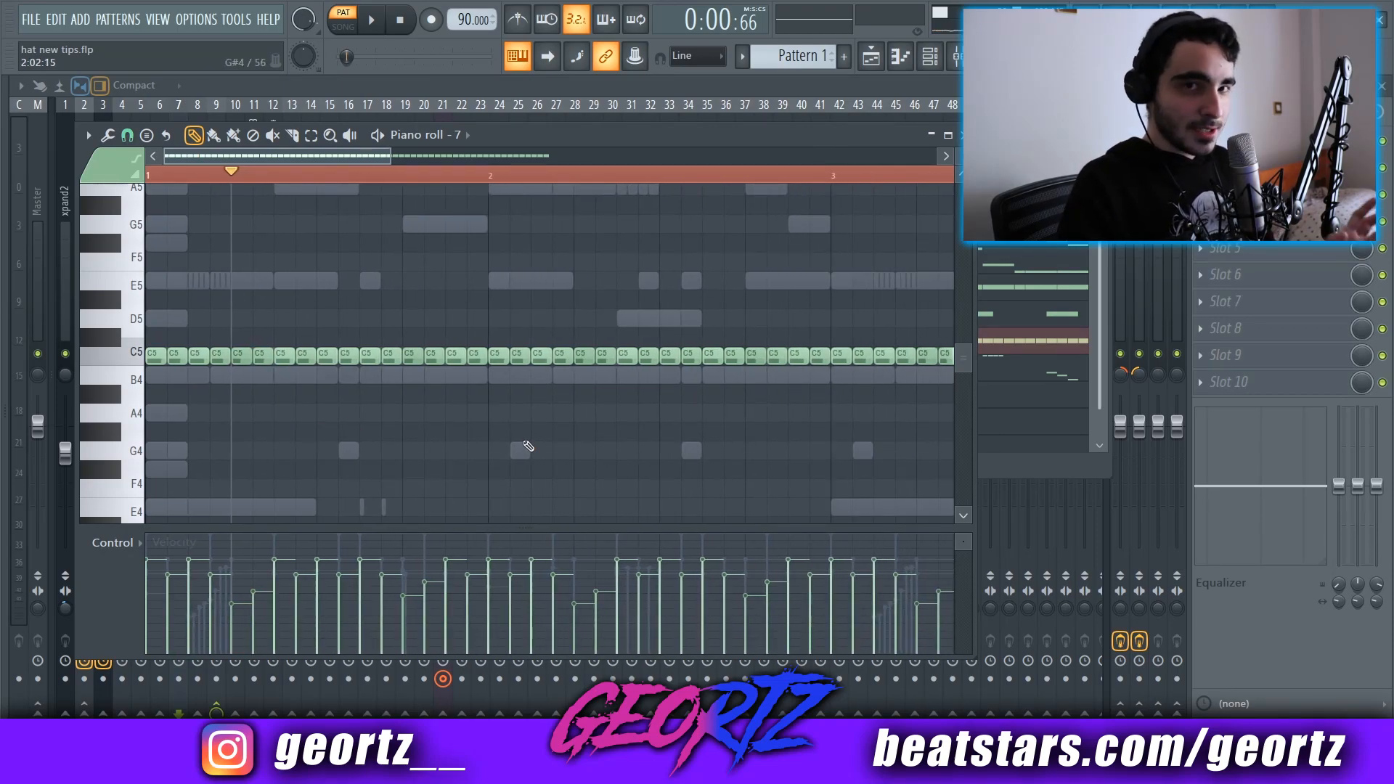
- Enable the effects on mixer track 7 and open its Fruity parametric EQ 2 to show the low-cut curve
scroll(528, 446, down, 1)
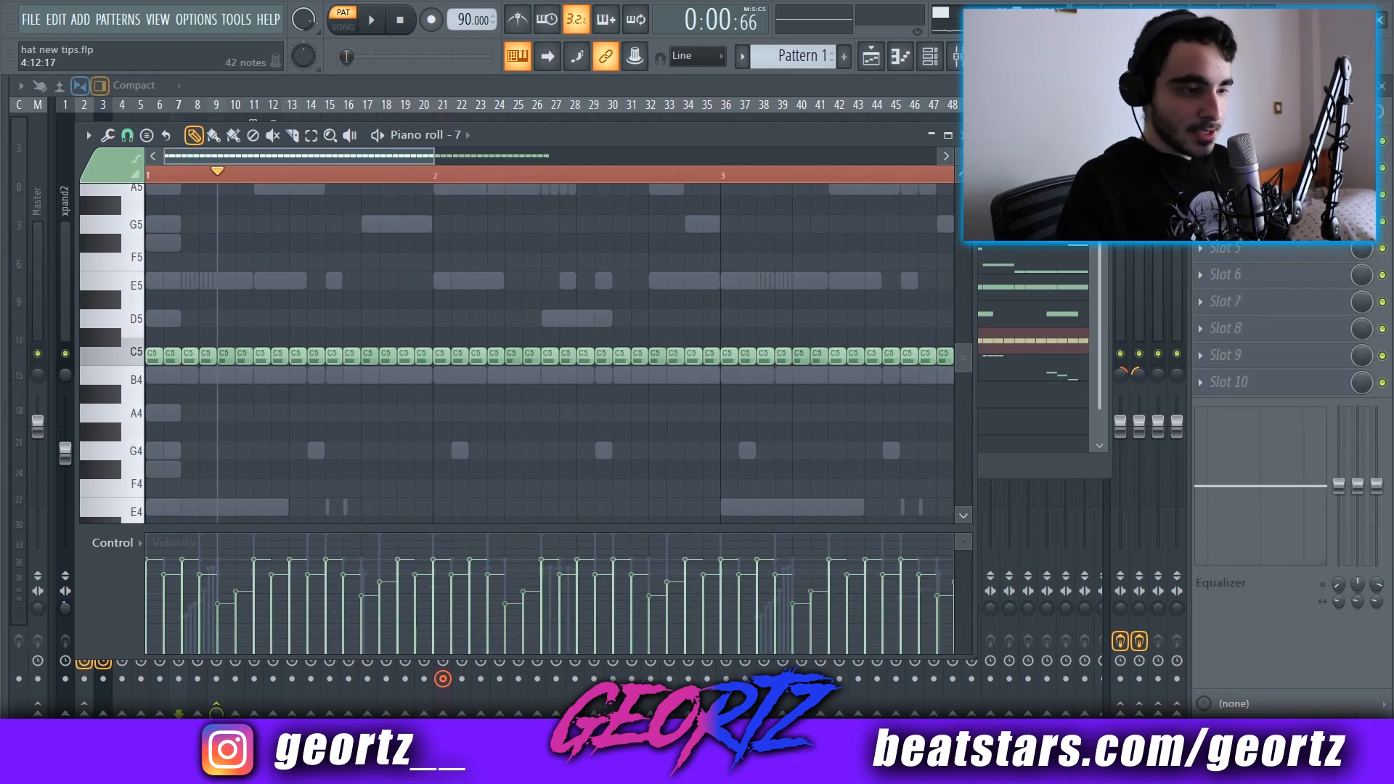
key(F6)
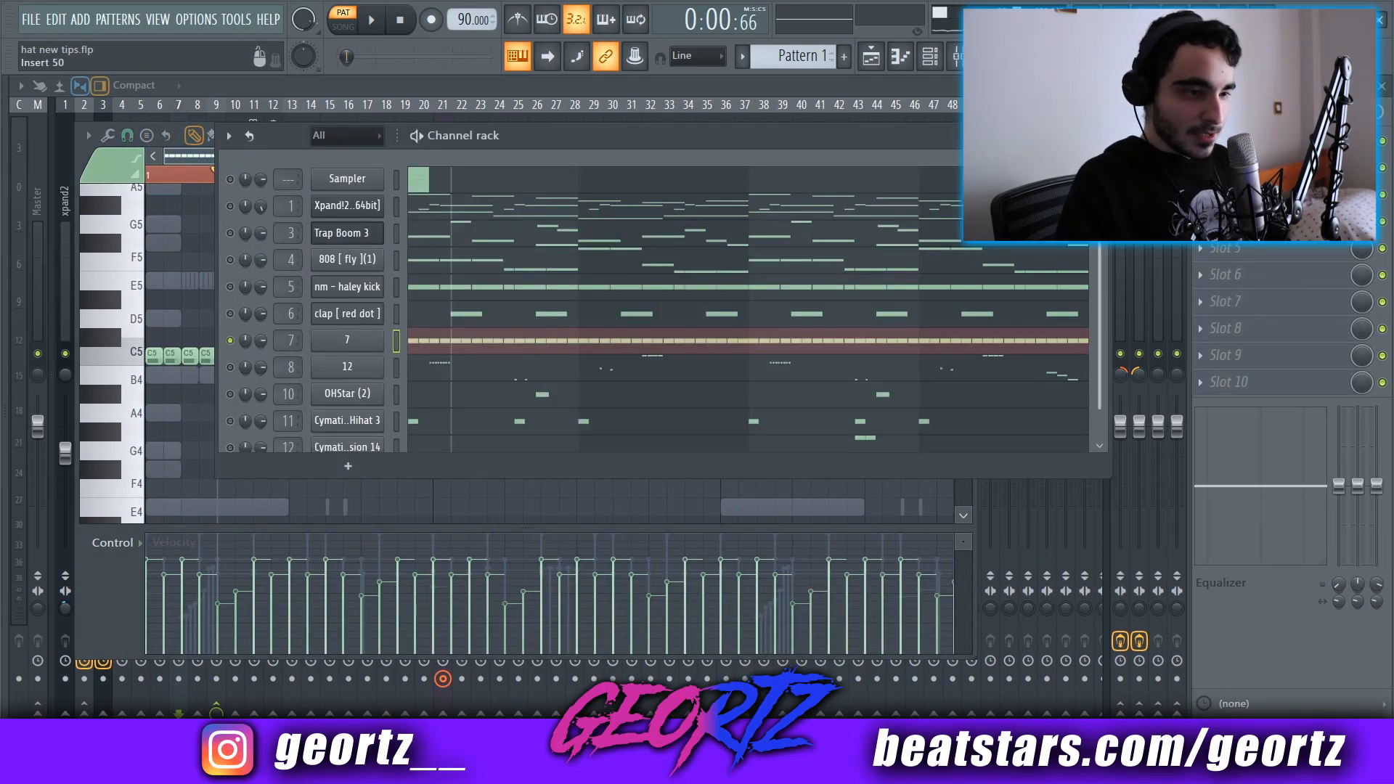
key(F9)
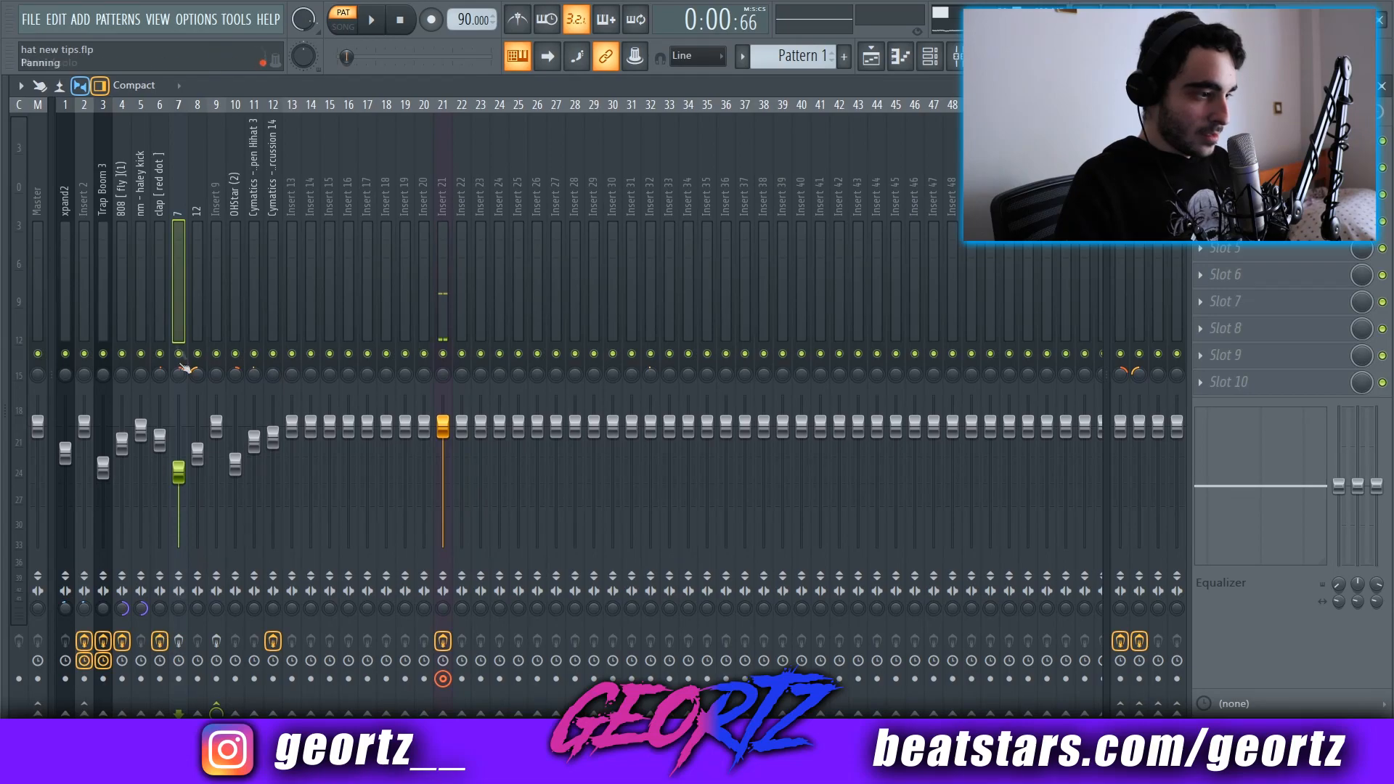
click(178, 641)
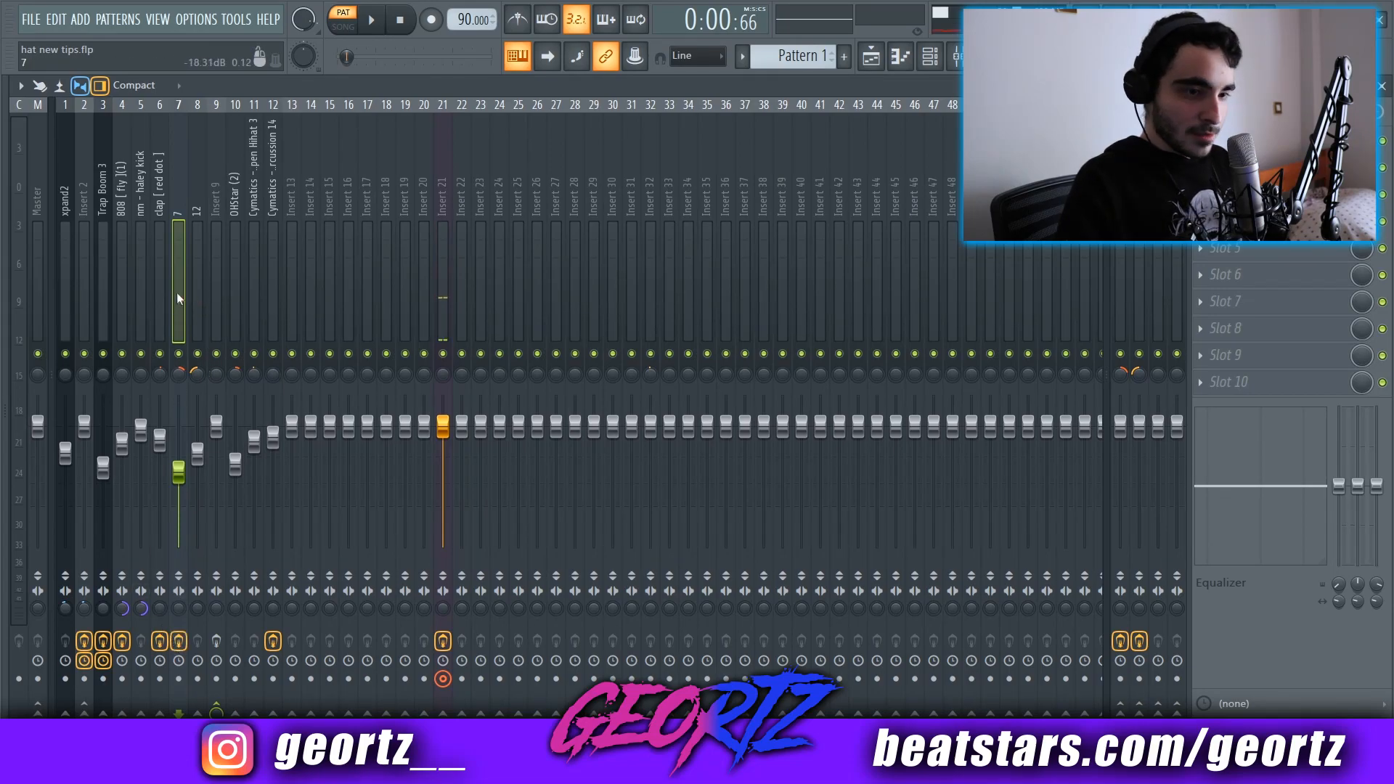
click(1264, 195)
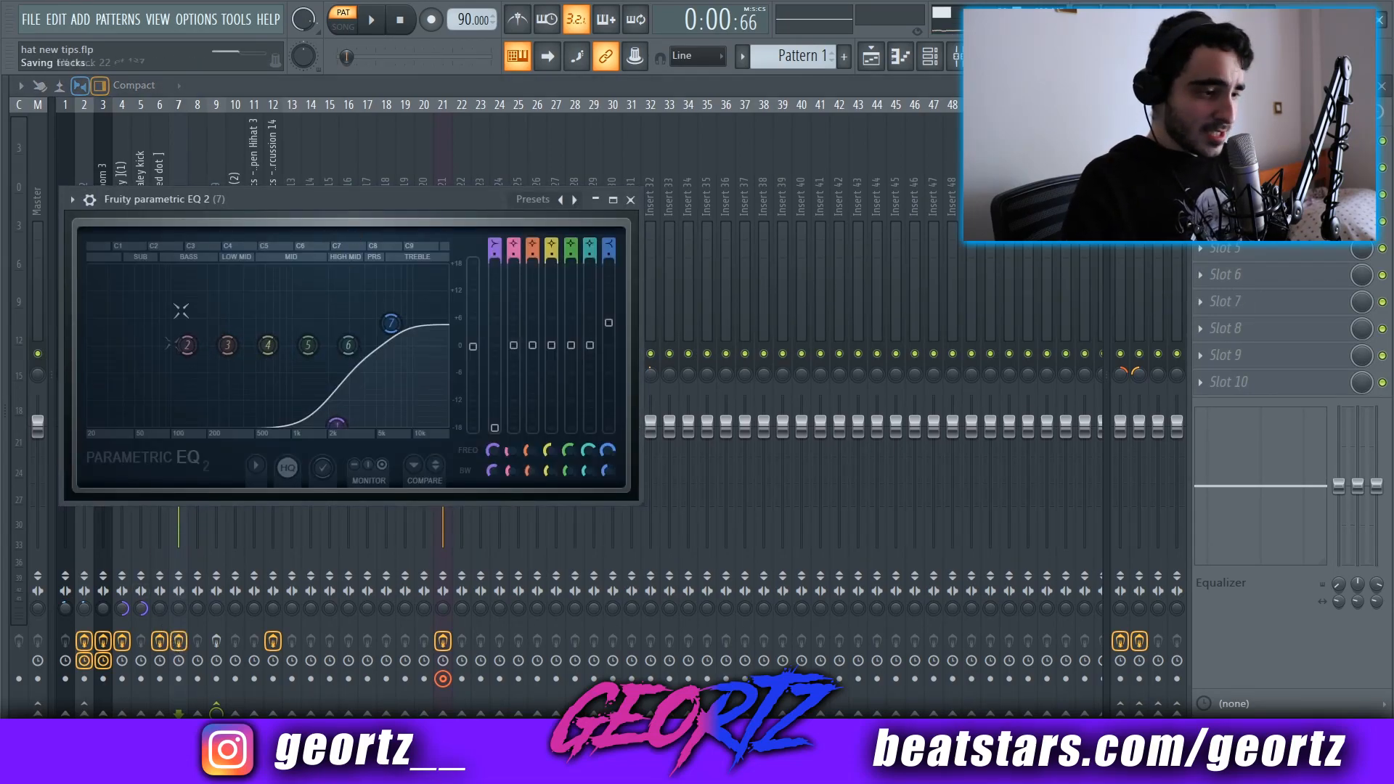
drag(362, 206, 469, 218)
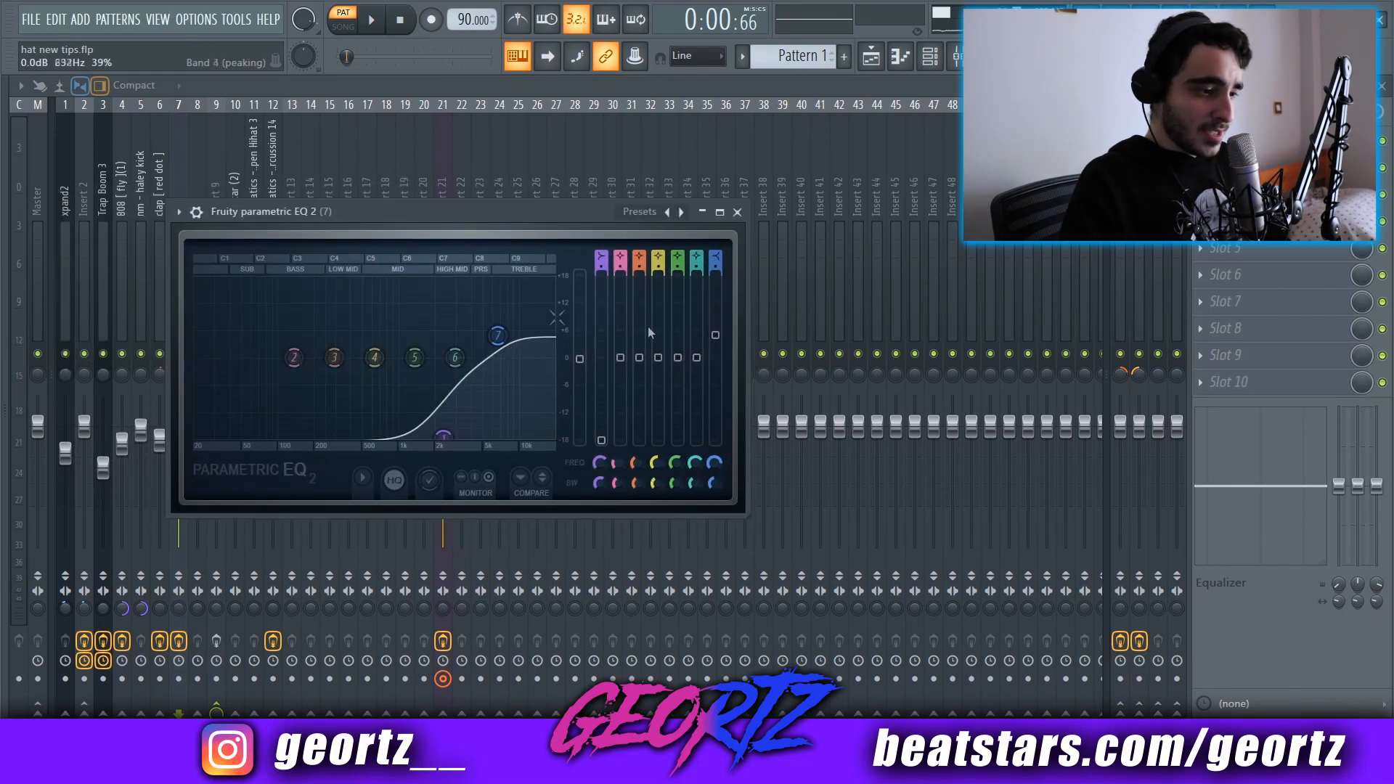
key(space)
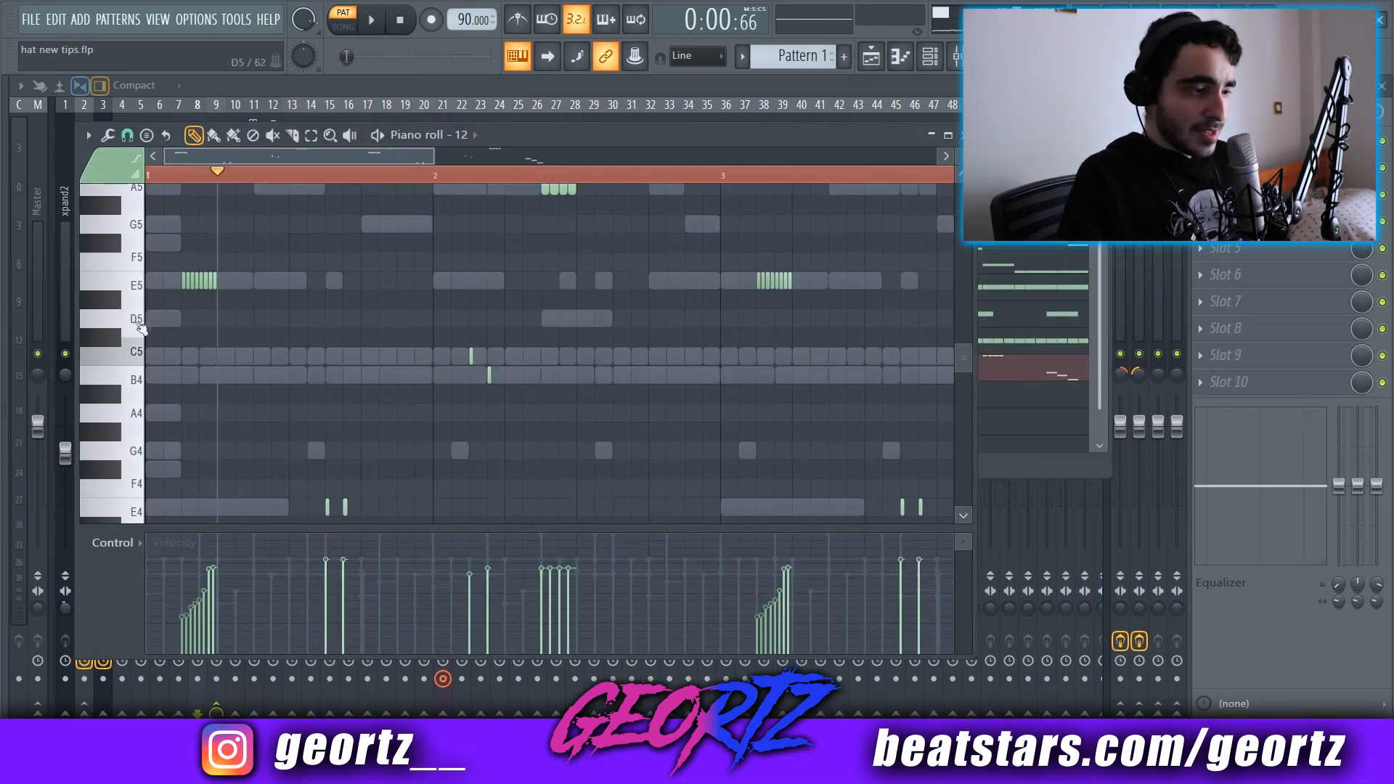
- Return playback to the start and examine channel 12's note pattern across all four bars in the piano roll
scroll(138, 325, up, 3)
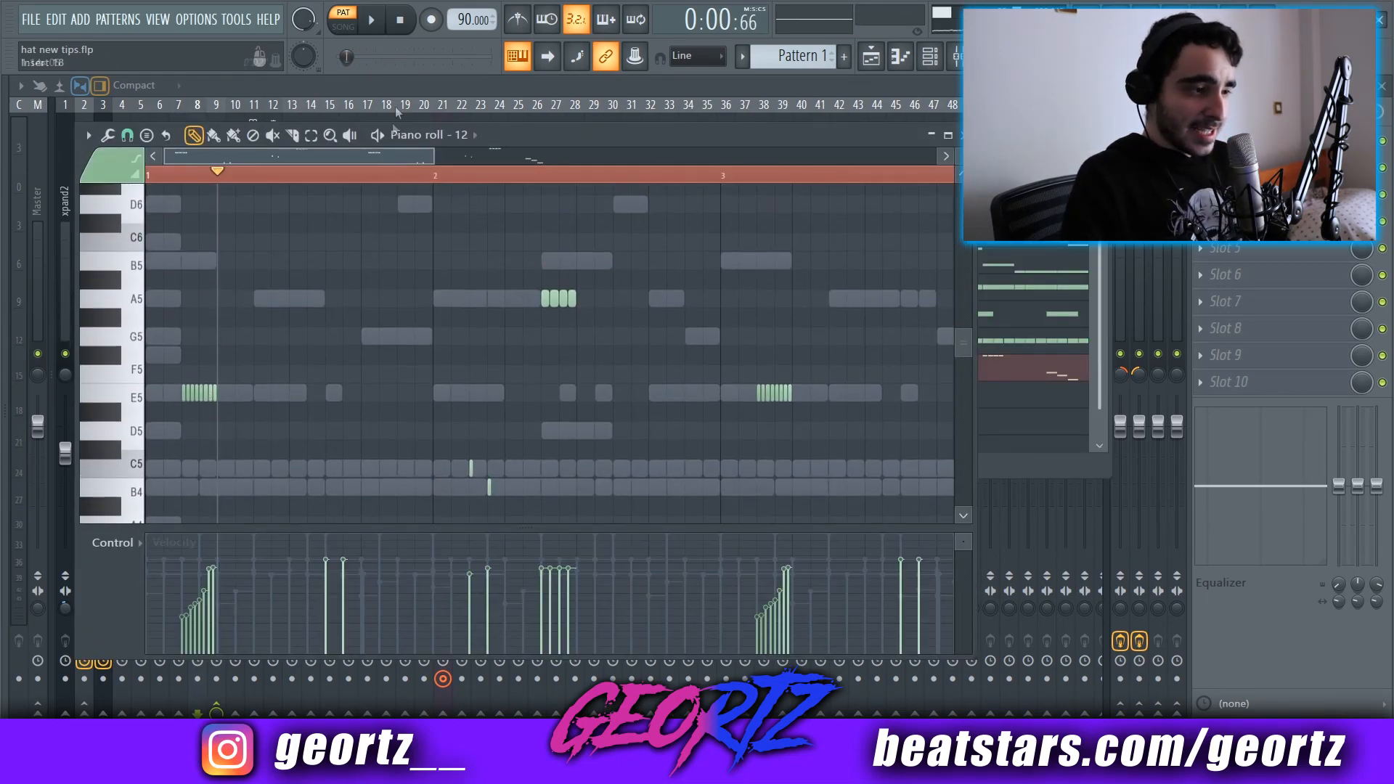
click(402, 28)
drag(426, 153, 651, 156)
drag(960, 155, 960, 163)
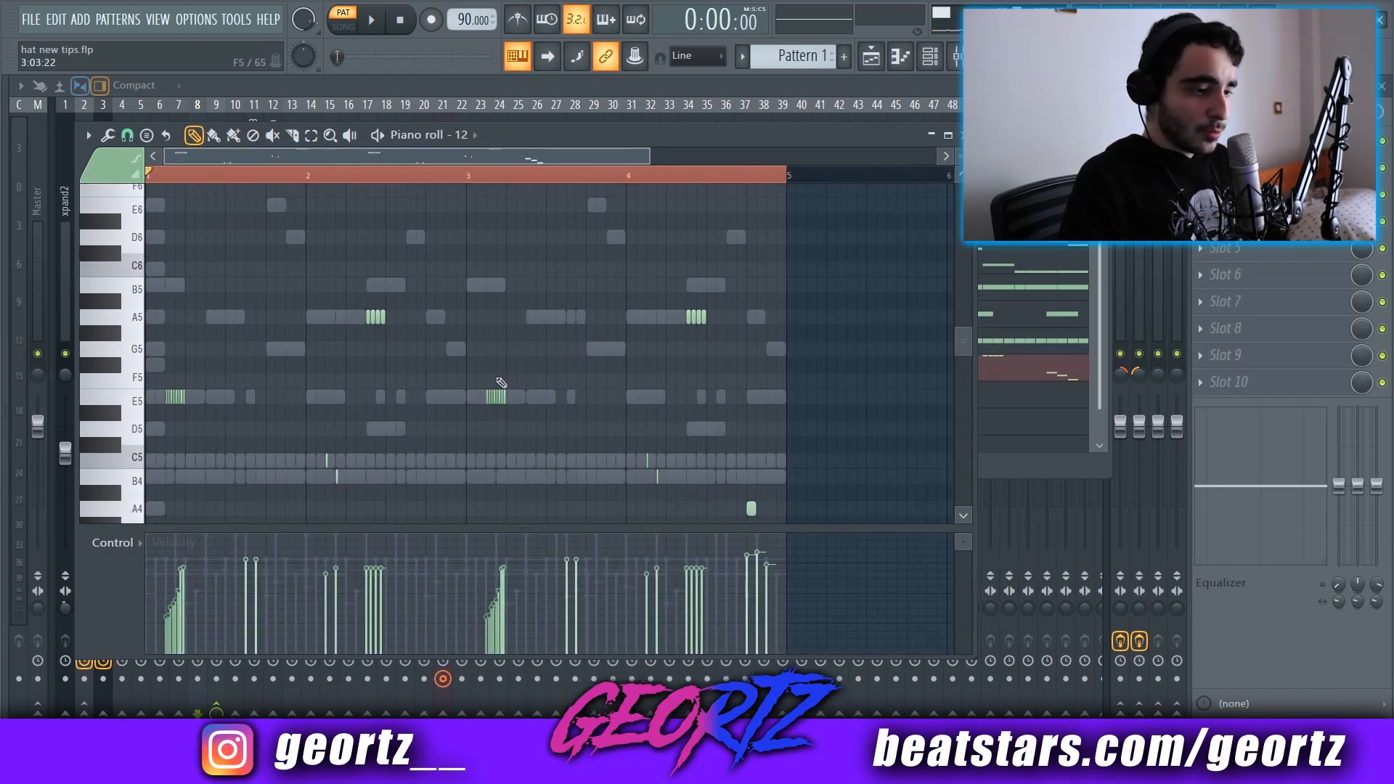
scroll(501, 383, down, 2)
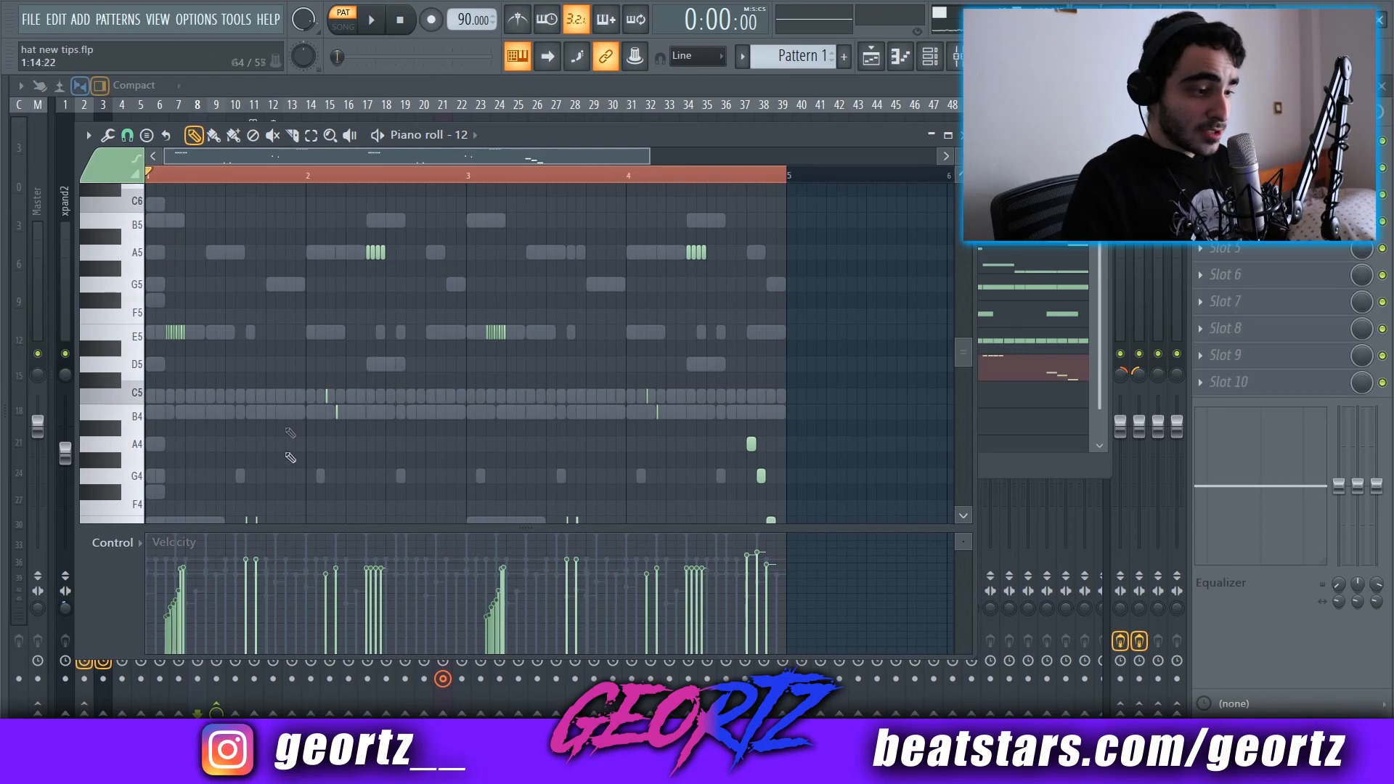
scroll(299, 390, down, 4)
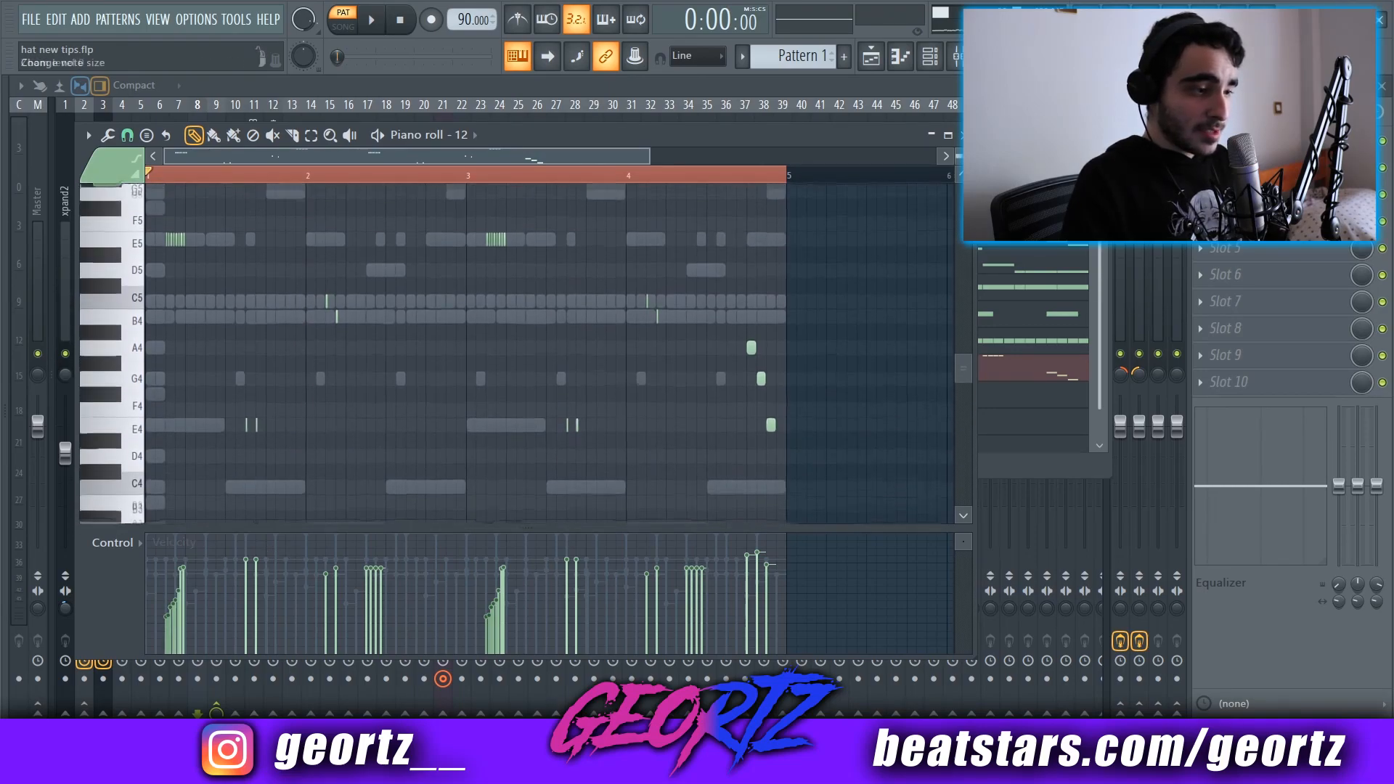
scroll(350, 346, up, 2)
- Play channel 12's pattern in the piano roll as far as bar 4, following the rolls and pitch changes, and stop playback
key(space)
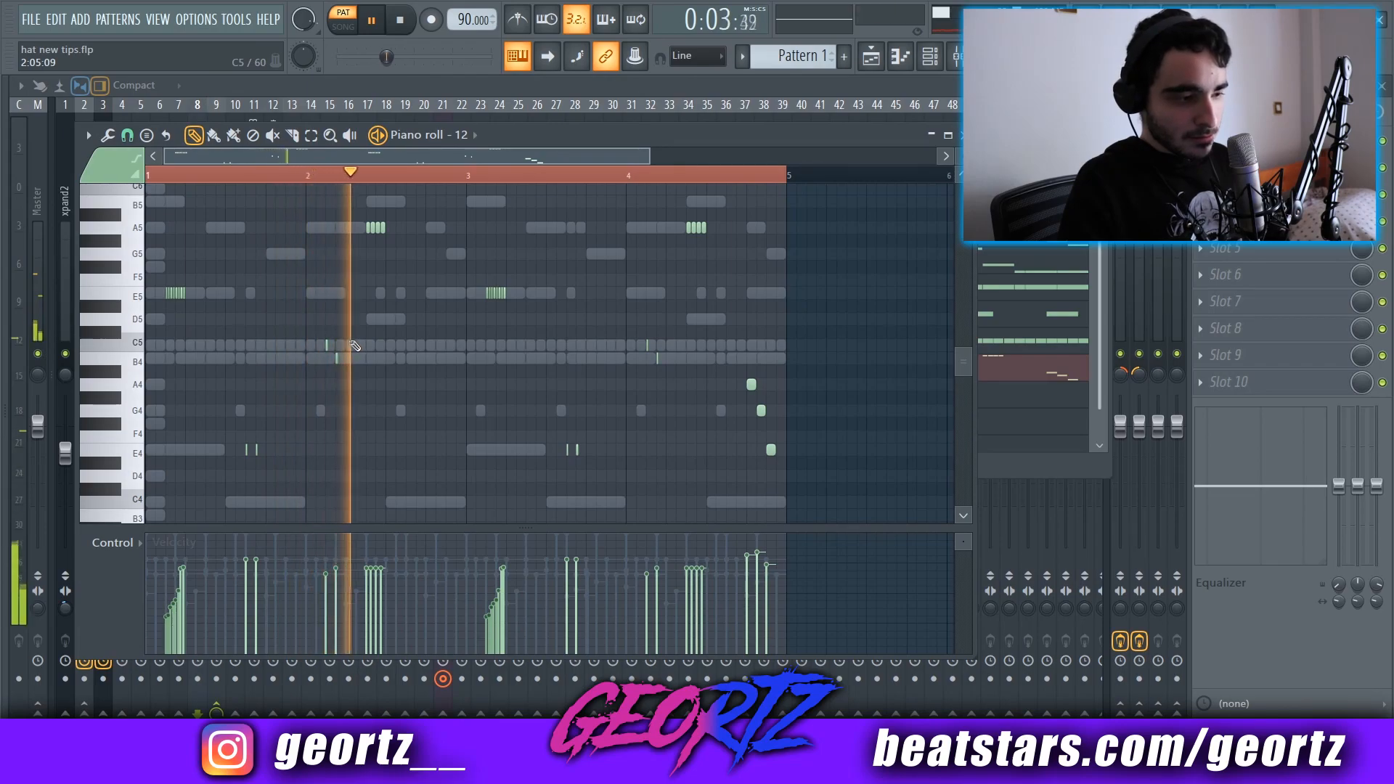
scroll(414, 335, up, 2)
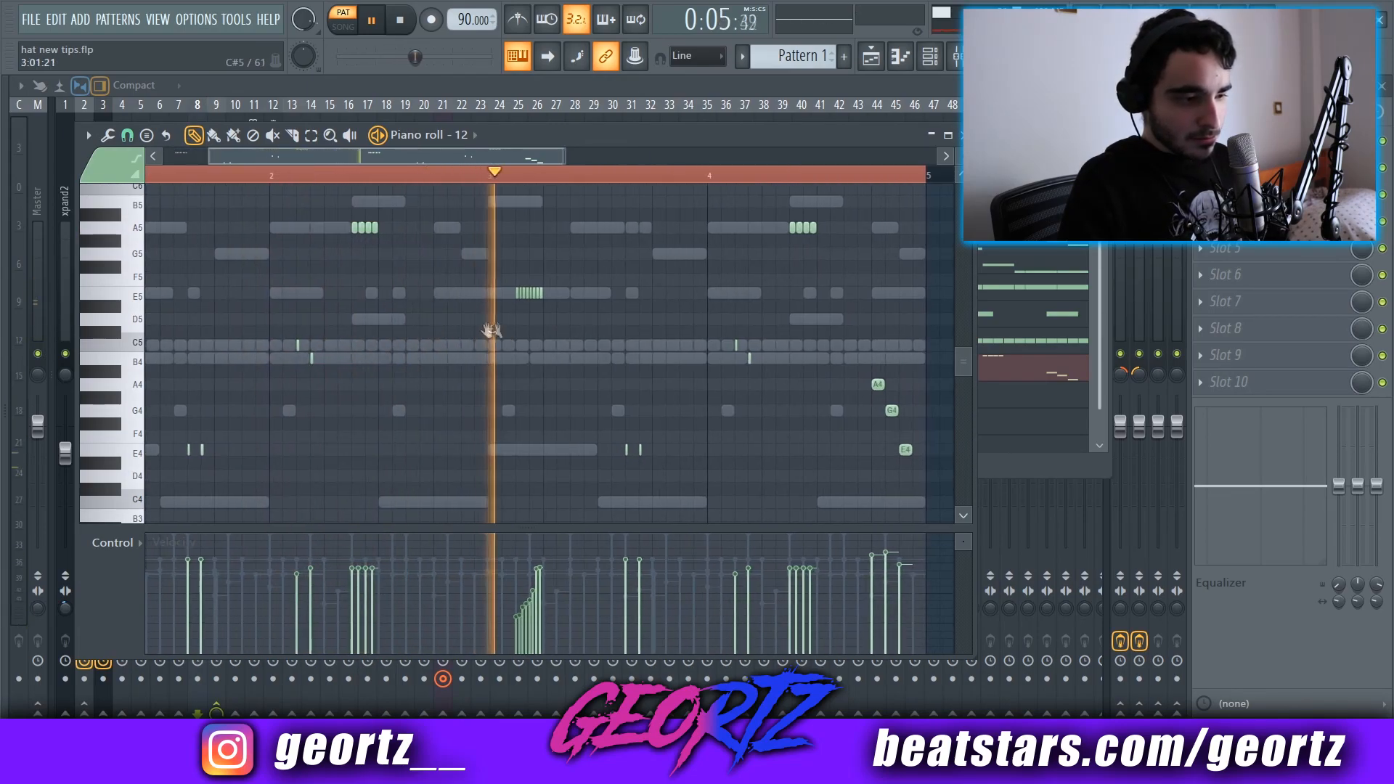
scroll(559, 342, right, 2)
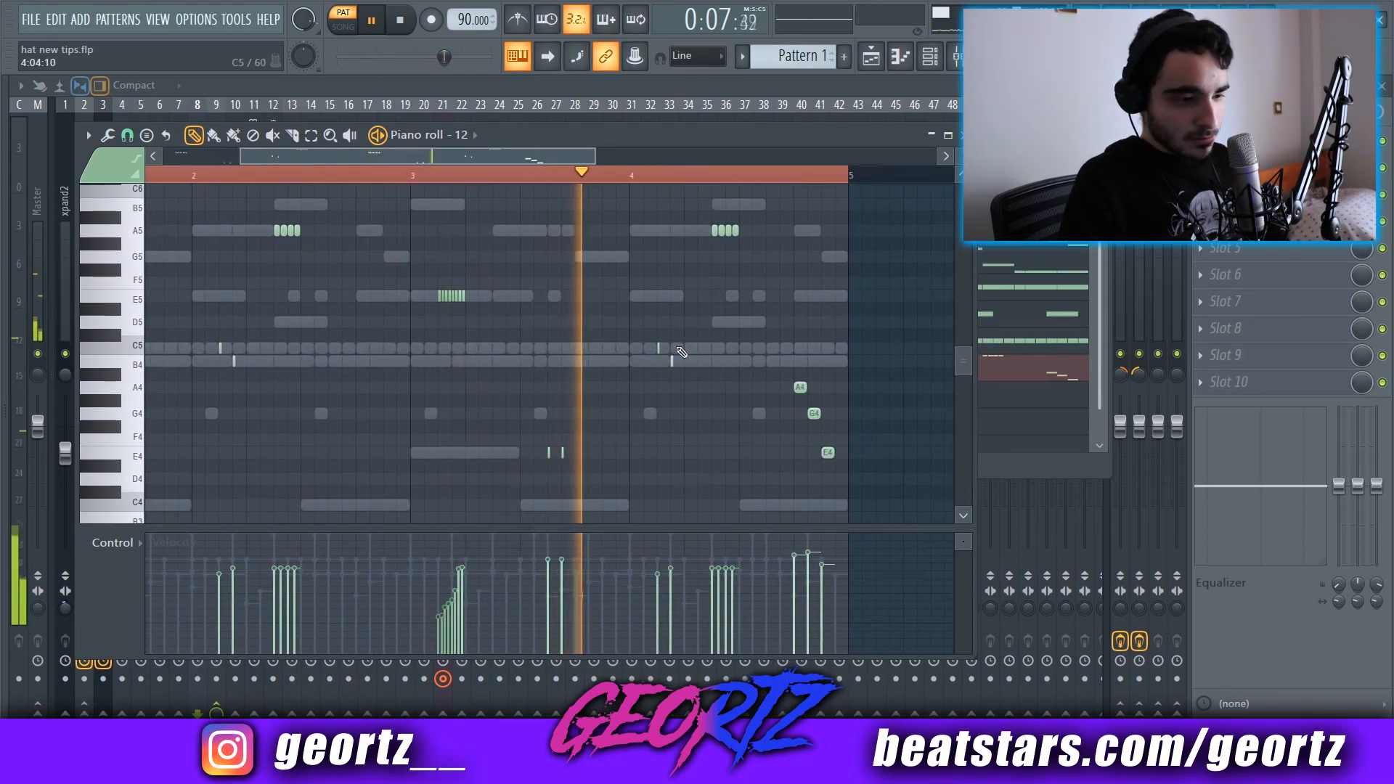
scroll(681, 352, up, 1)
scroll(701, 349, right, 1)
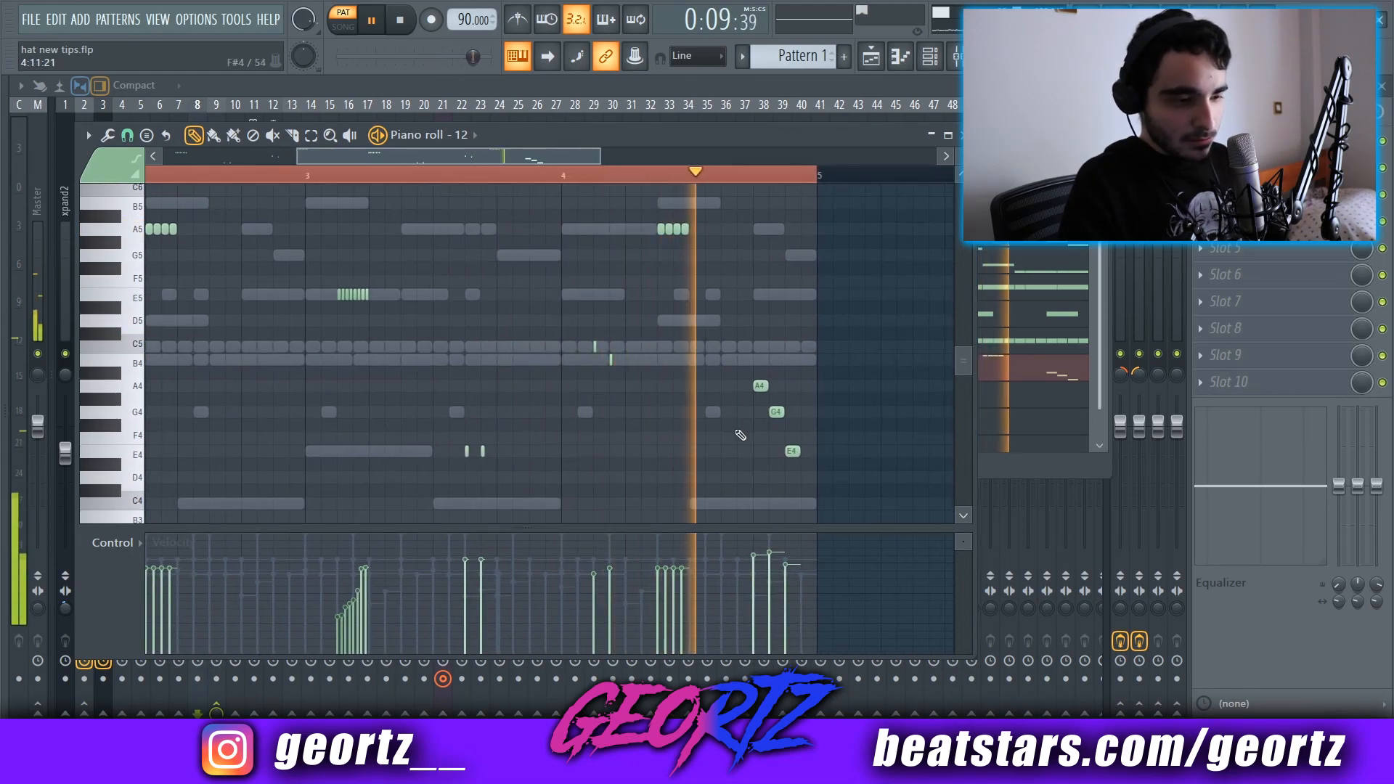
key(space)
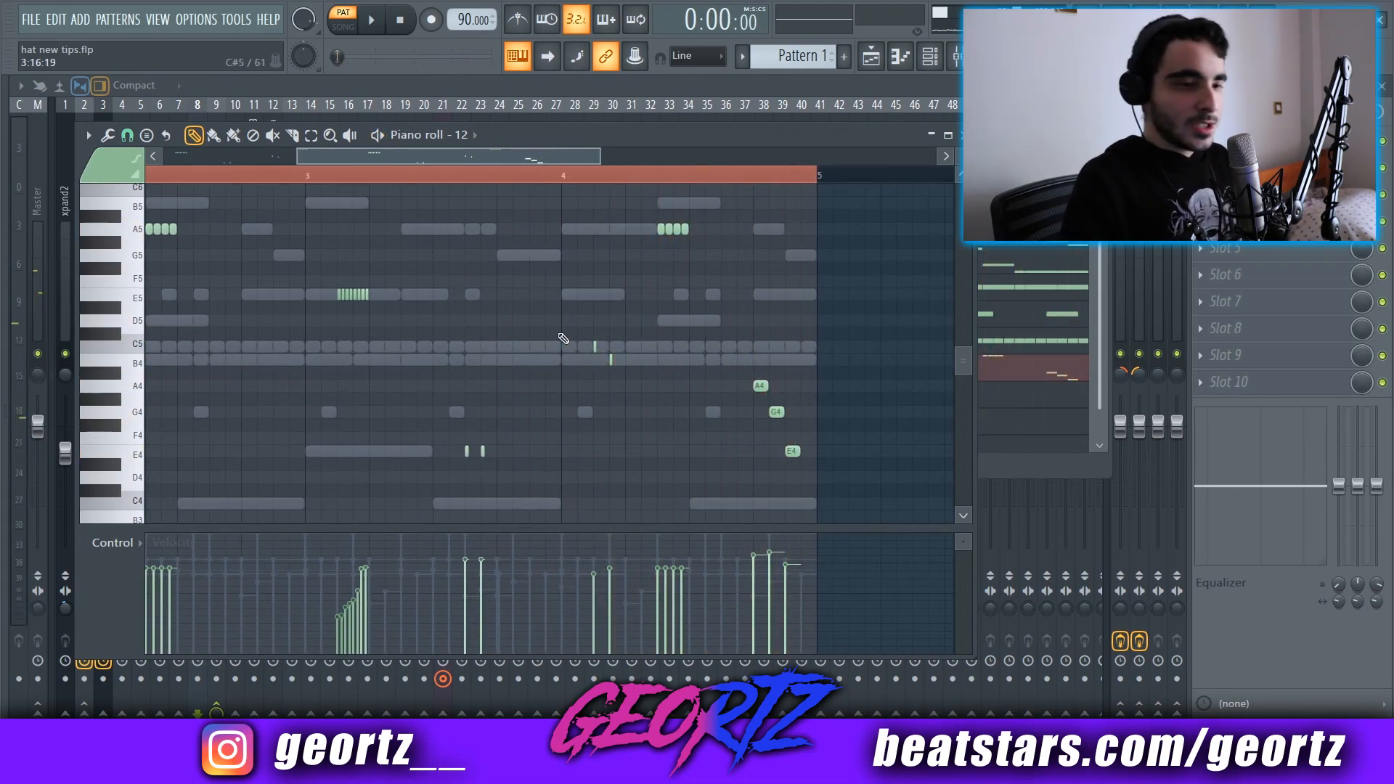
- In the mixer, check tracks 7 and 12, then select Insert 9 and enable its effects
scroll(563, 338, left, 1)
click(957, 57)
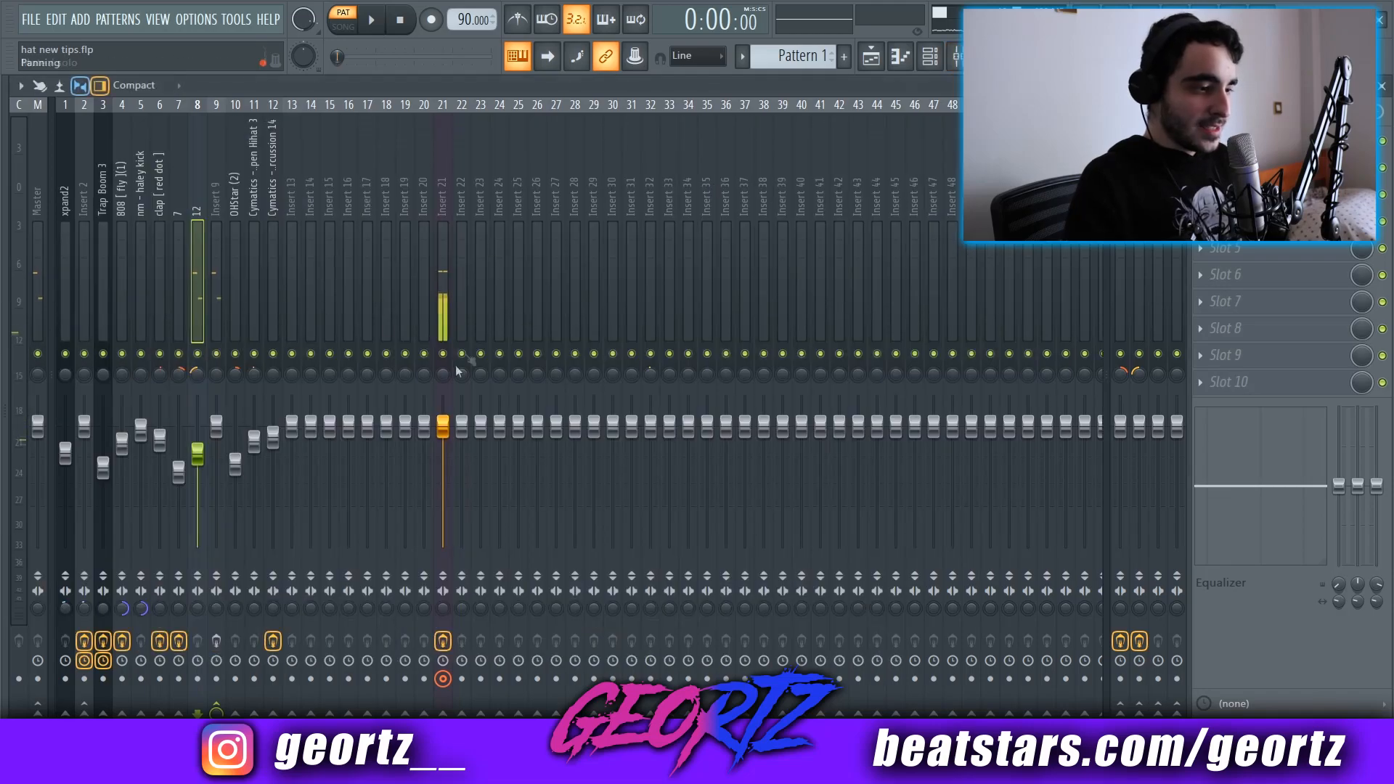
click(178, 294)
click(191, 304)
click(183, 313)
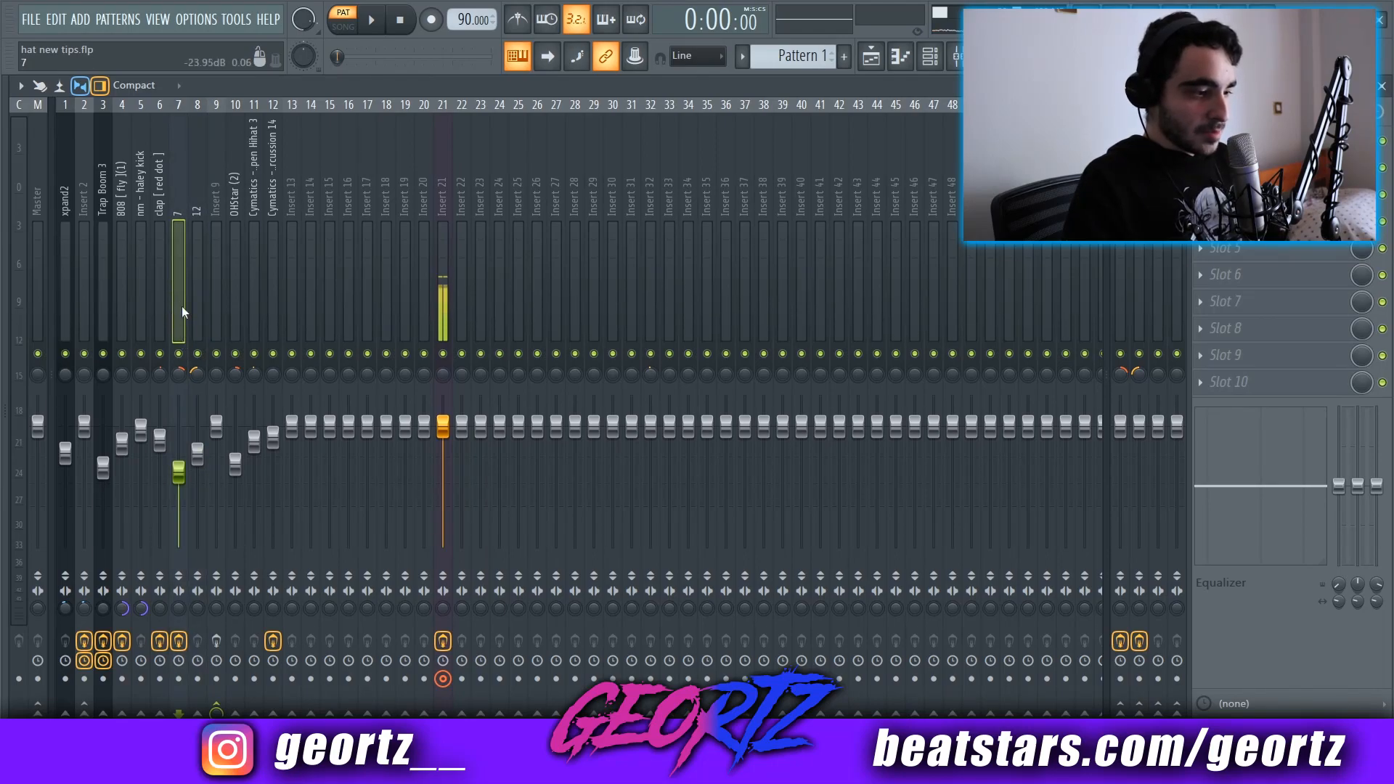
click(196, 325)
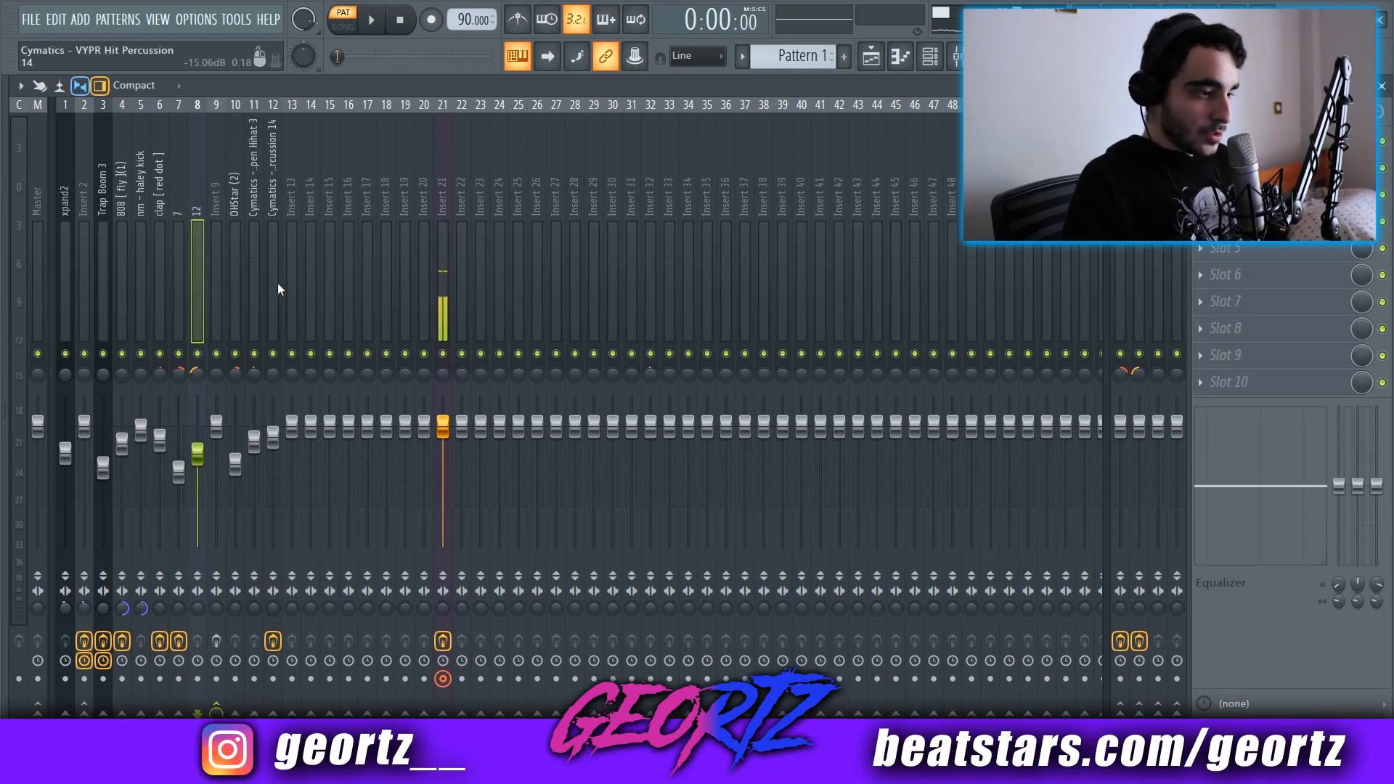
click(228, 256)
click(218, 252)
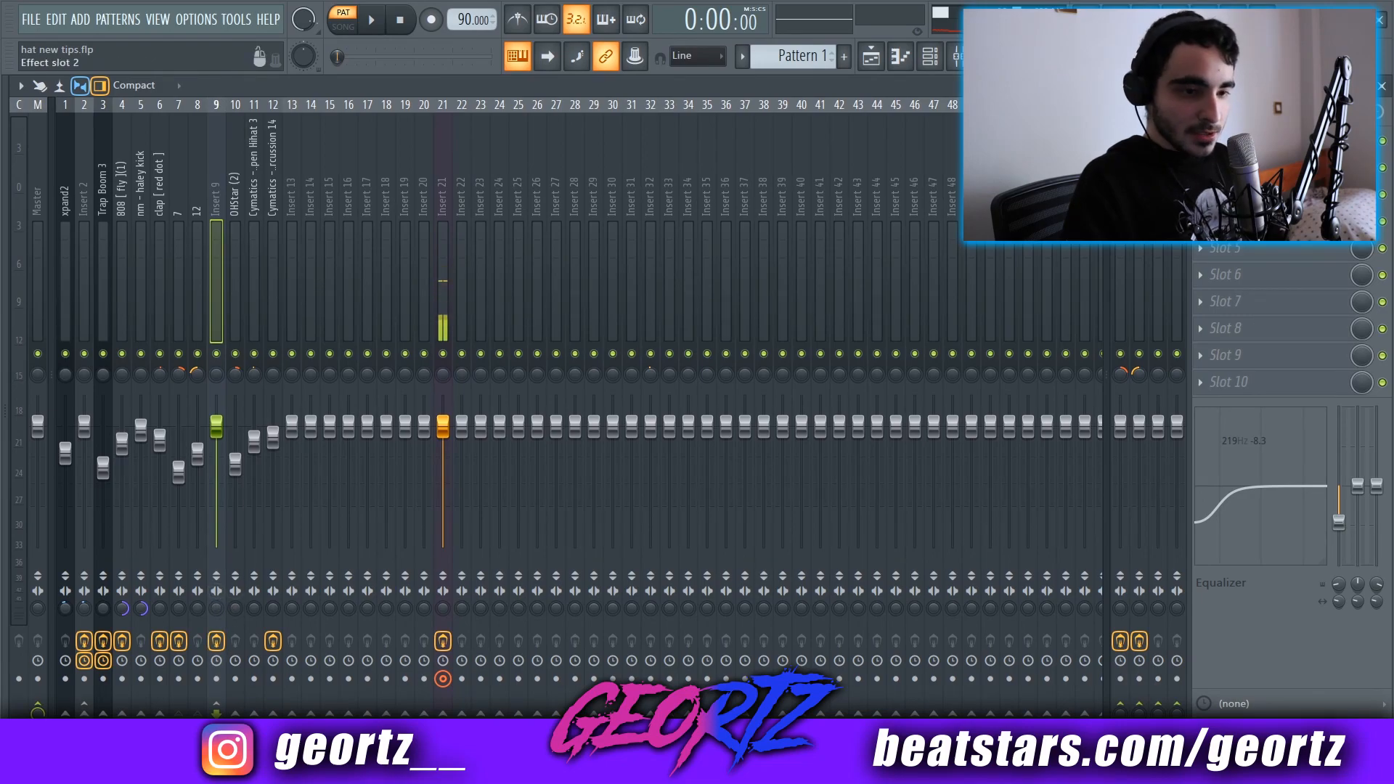
- Open Fruity Reeverb 2 on Insert 9, check its presets and decay time, and play the pattern through the reverb
click(1249, 168)
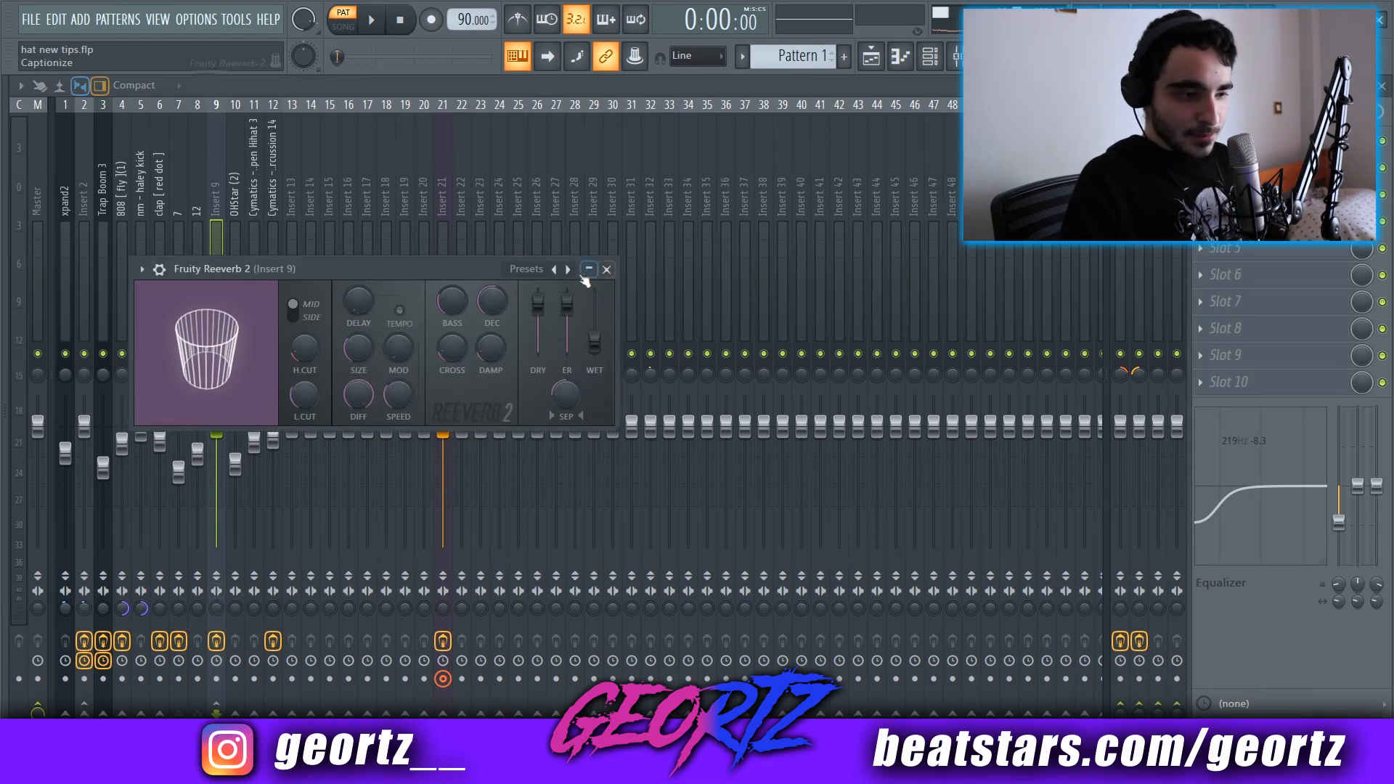
right_click(566, 272)
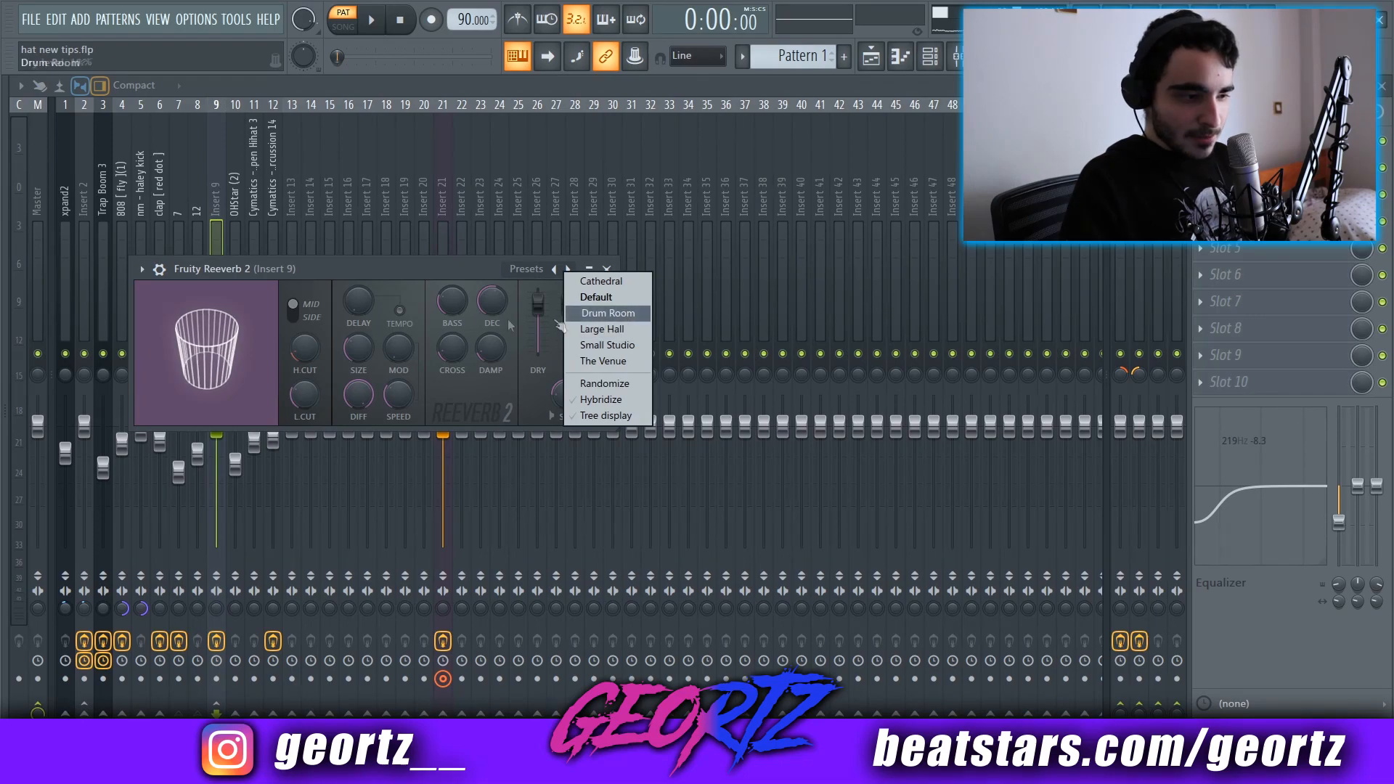
click(423, 271)
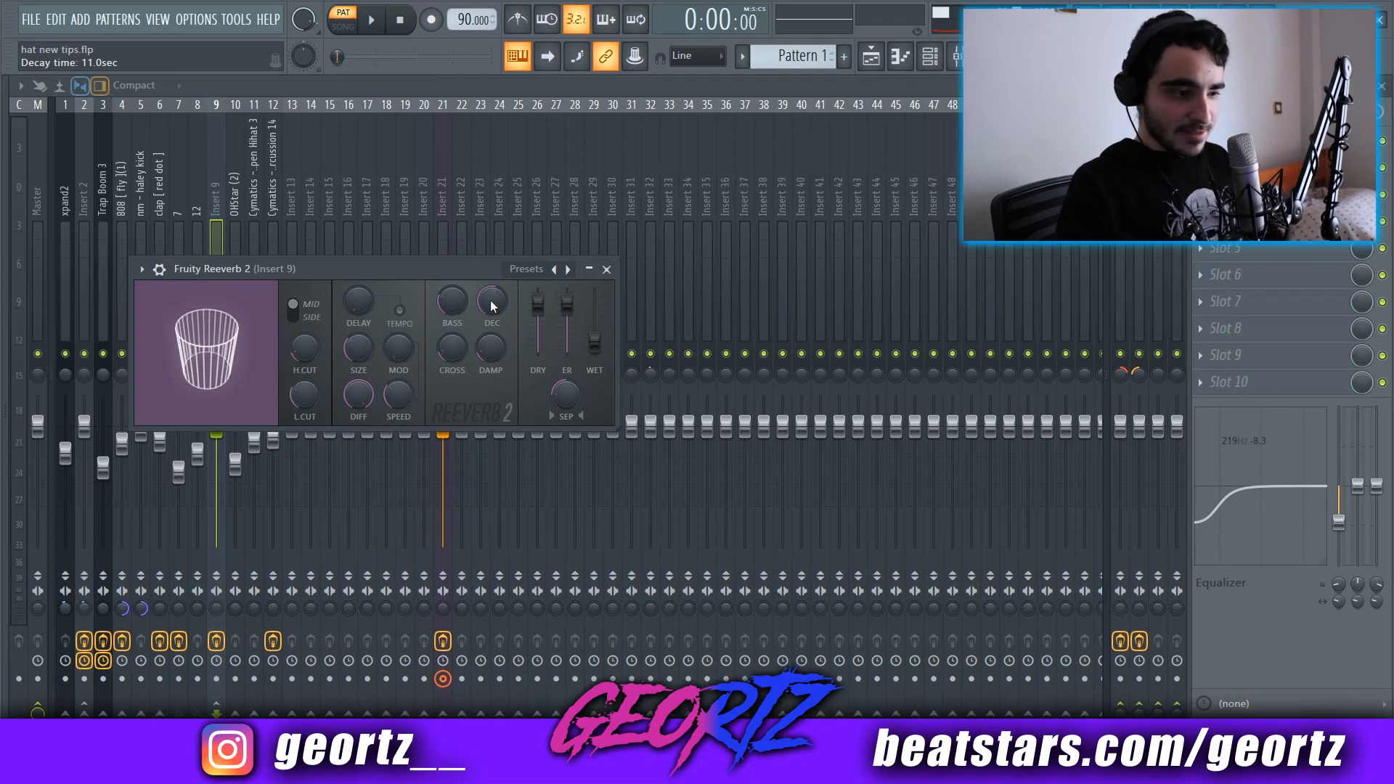
drag(455, 269, 460, 269)
key(space)
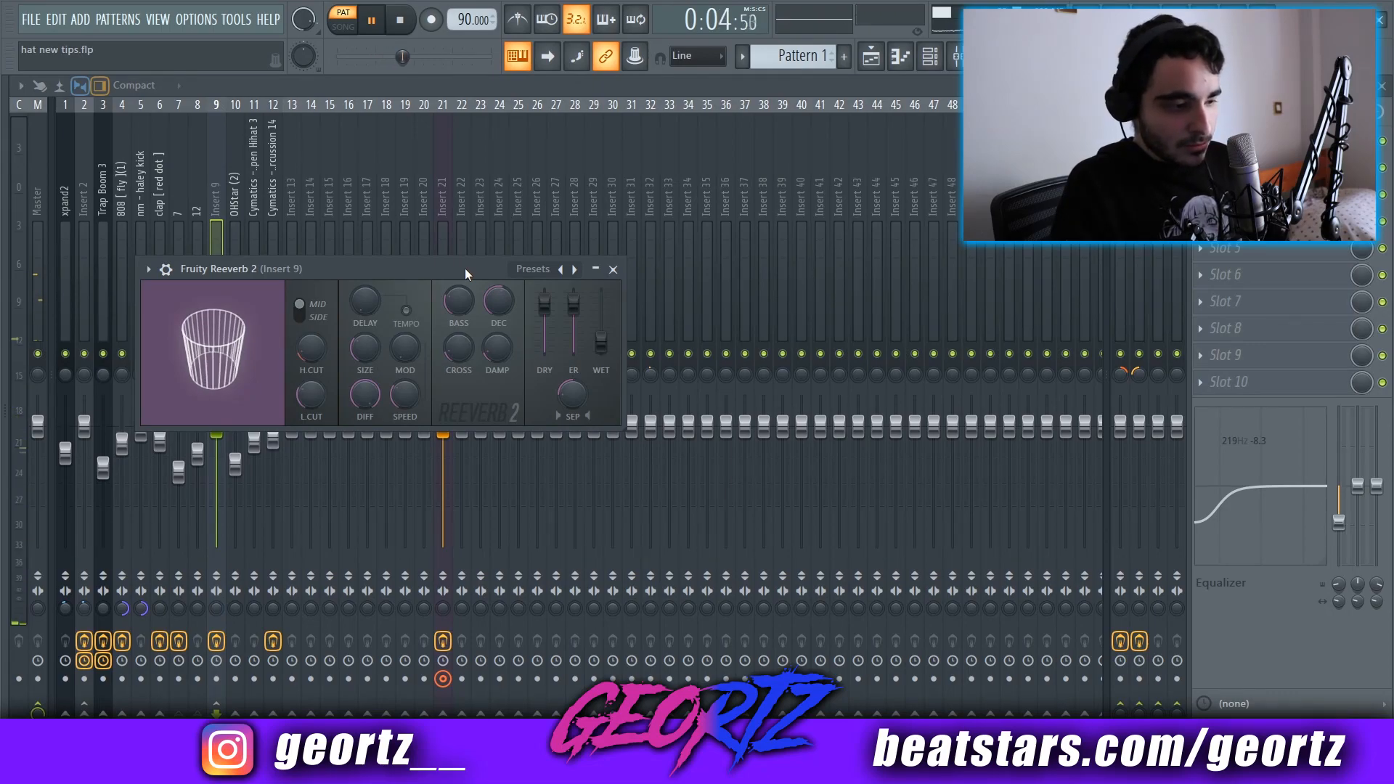
key(space)
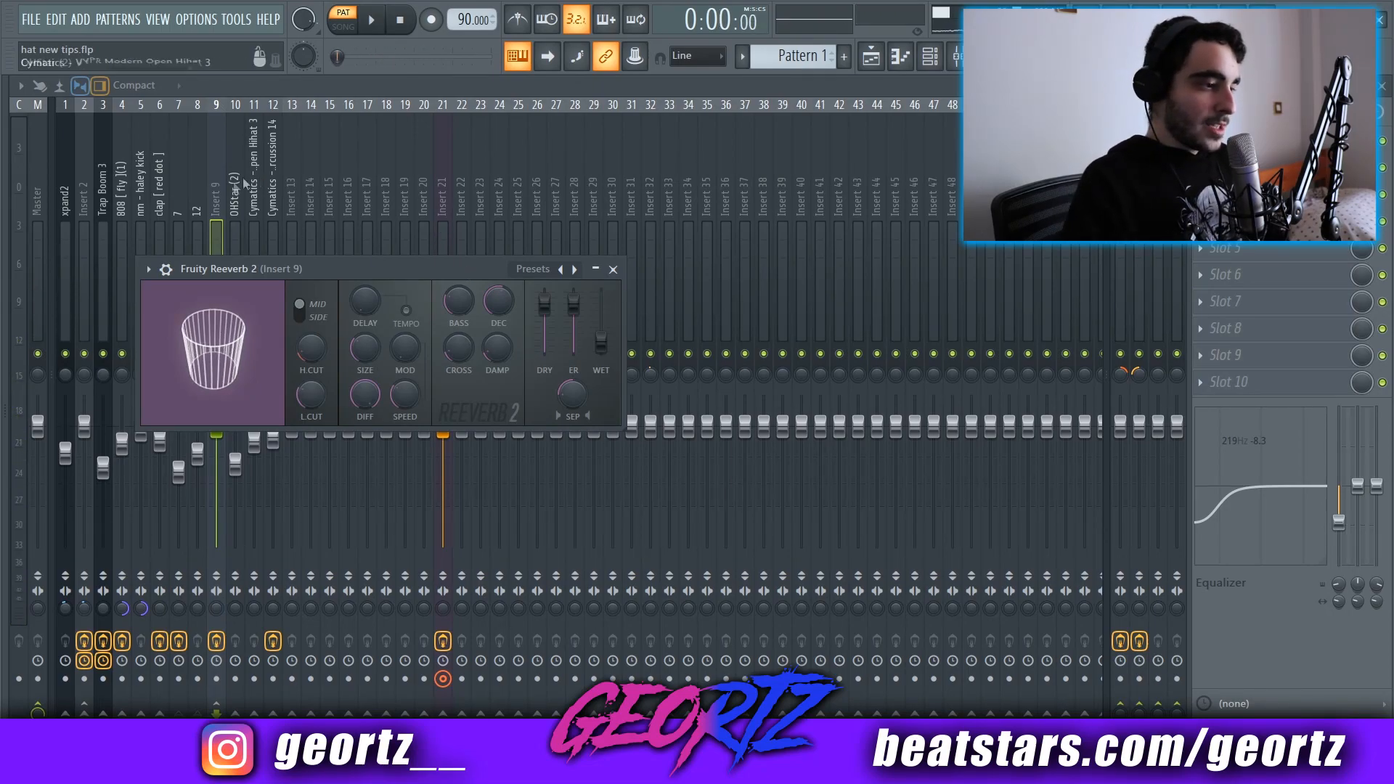
- Solo the OHStar (2) channel, open its piano roll, and play its two-note open-hat pattern
click(216, 200)
click(931, 56)
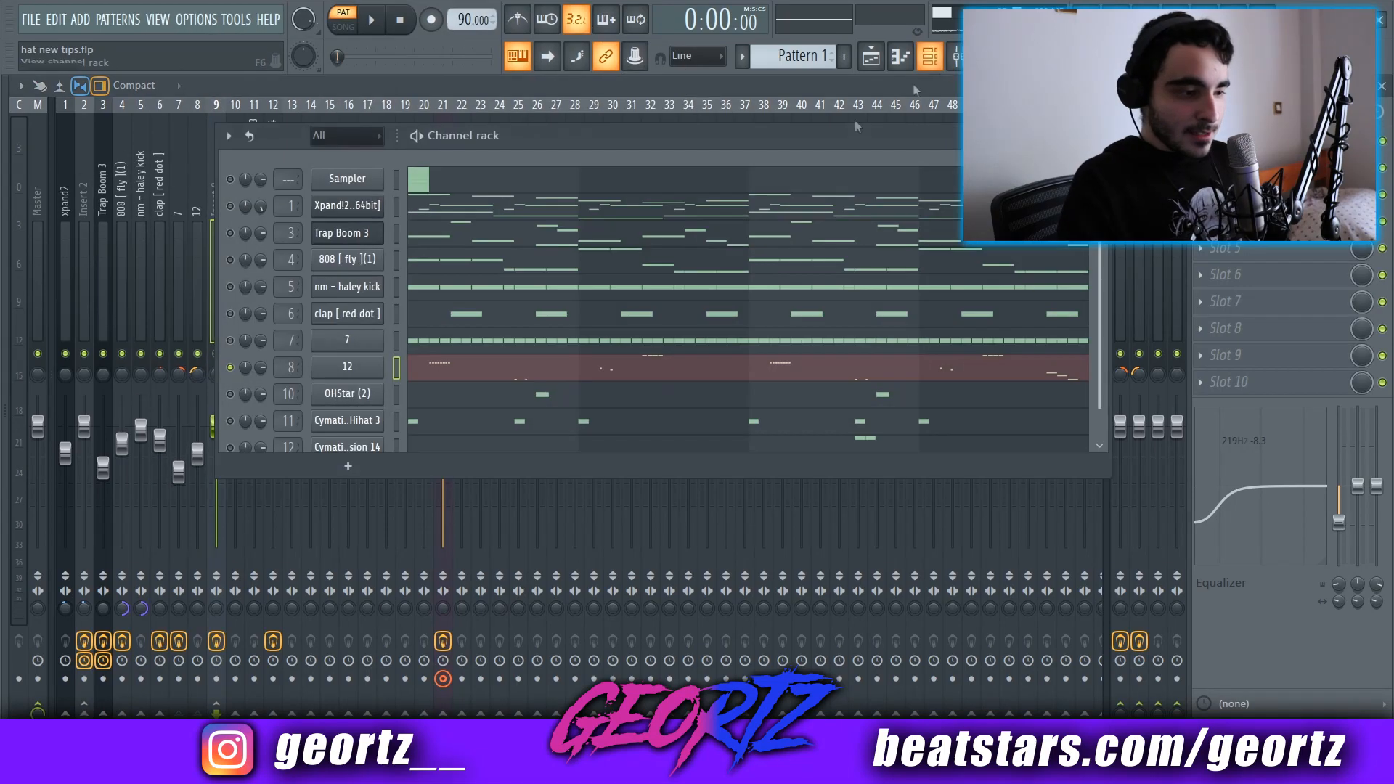
scroll(581, 372, down, 1)
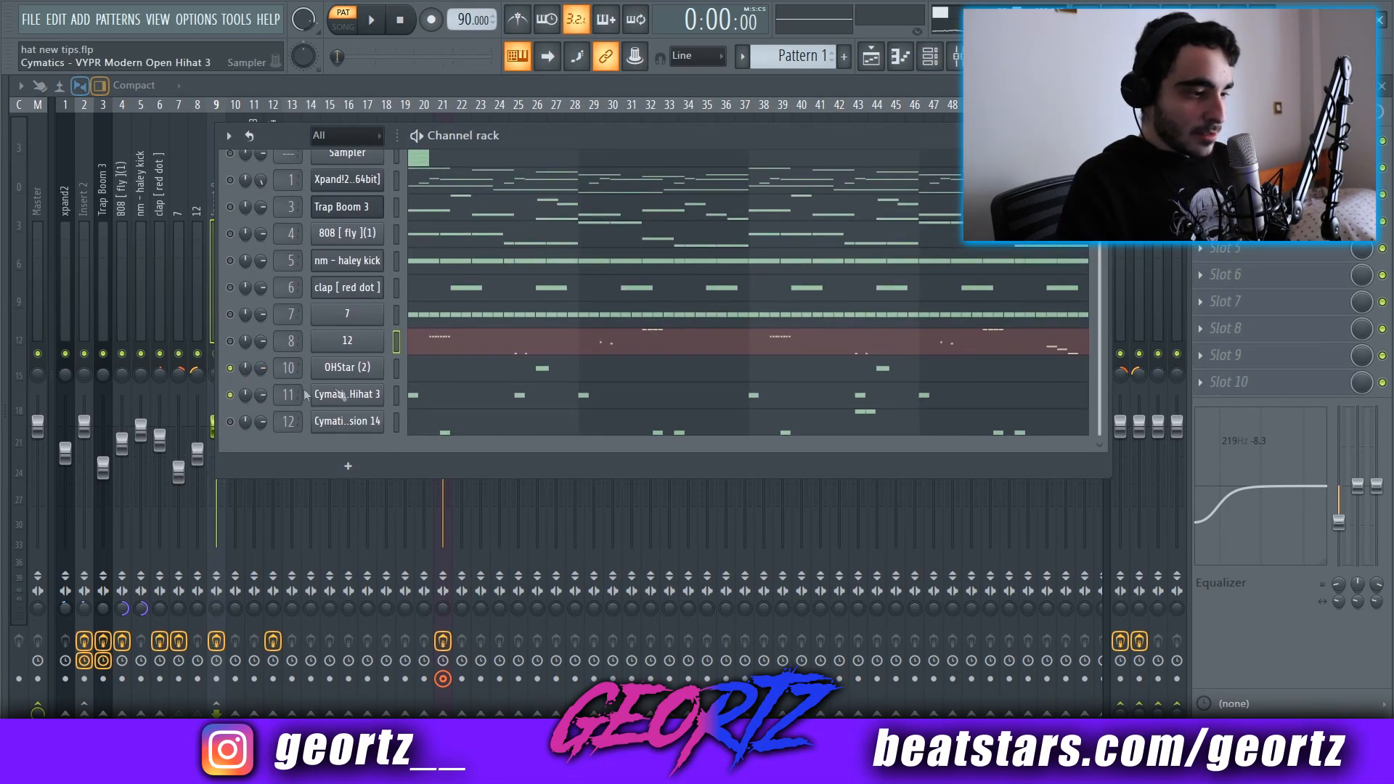
click(507, 372)
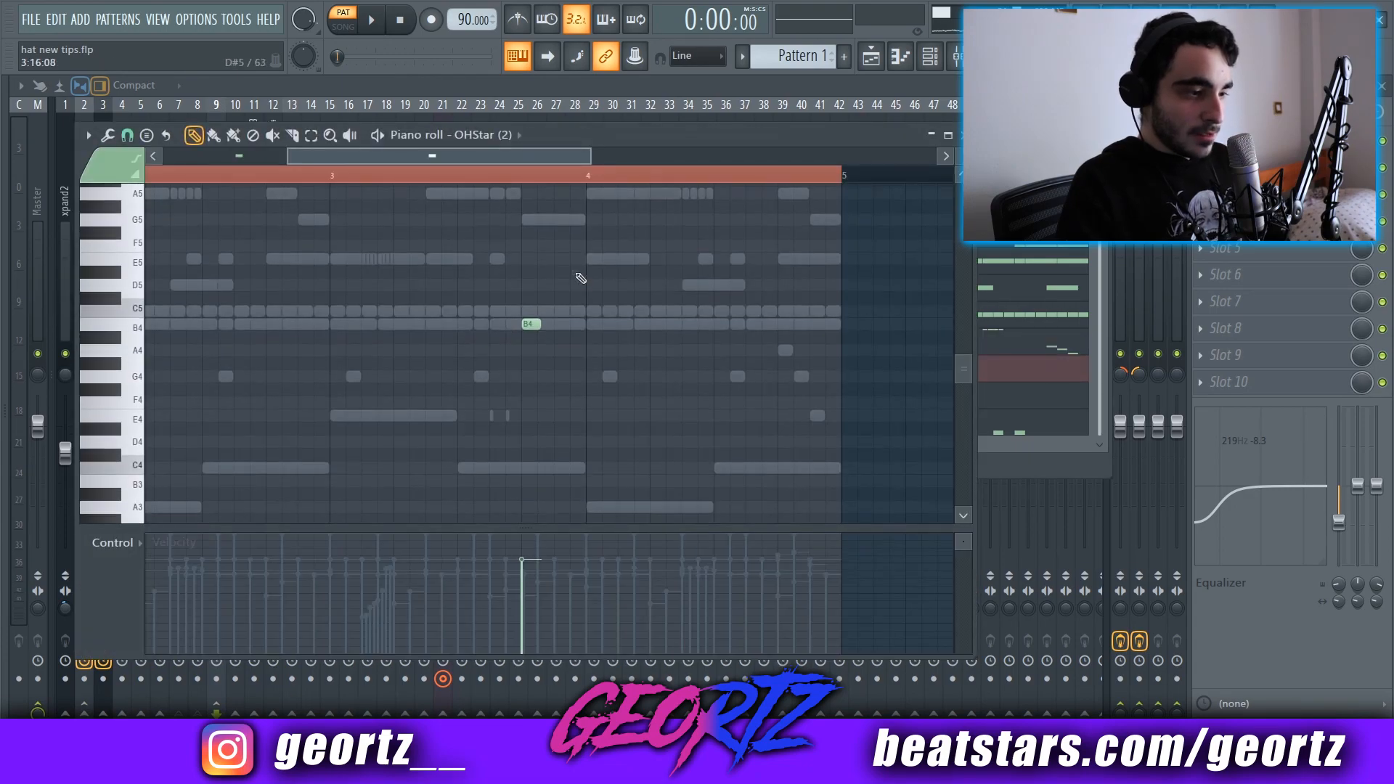
scroll(449, 224, down, 3)
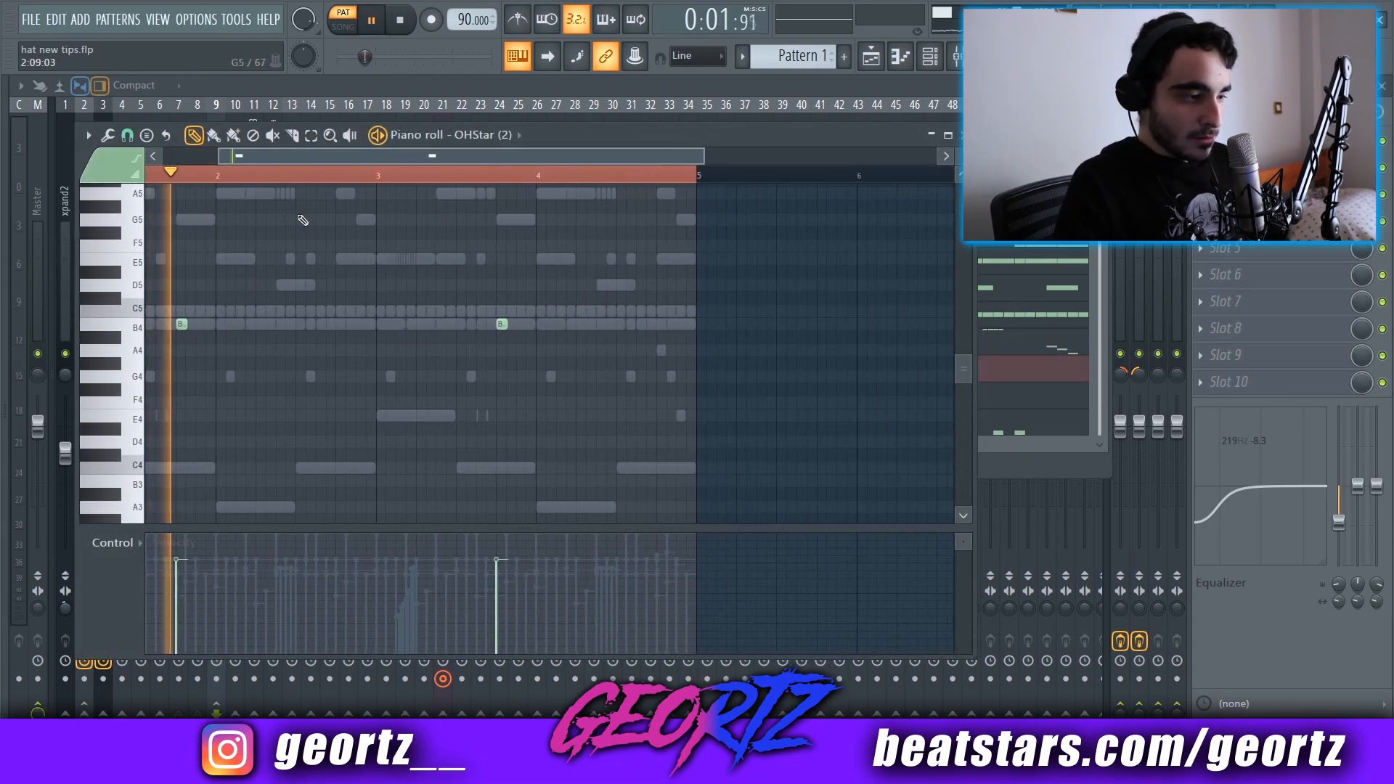
drag(425, 274, 625, 292)
scroll(612, 290, up, 1)
click(544, 175)
key(space)
- Open the Cymatics - VYPR Modern Open Hihat 3 channel in the piano roll and play its pattern from the start
click(1098, 363)
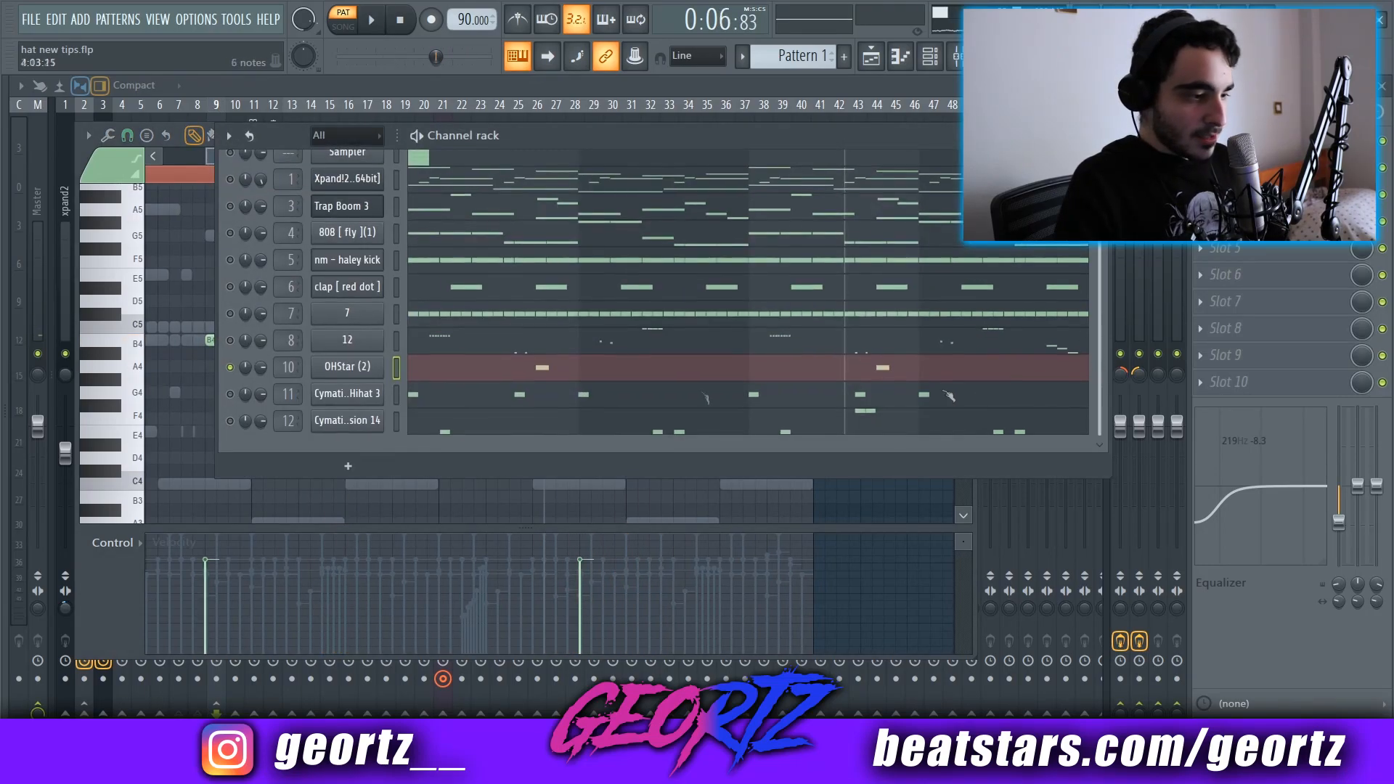
click(489, 403)
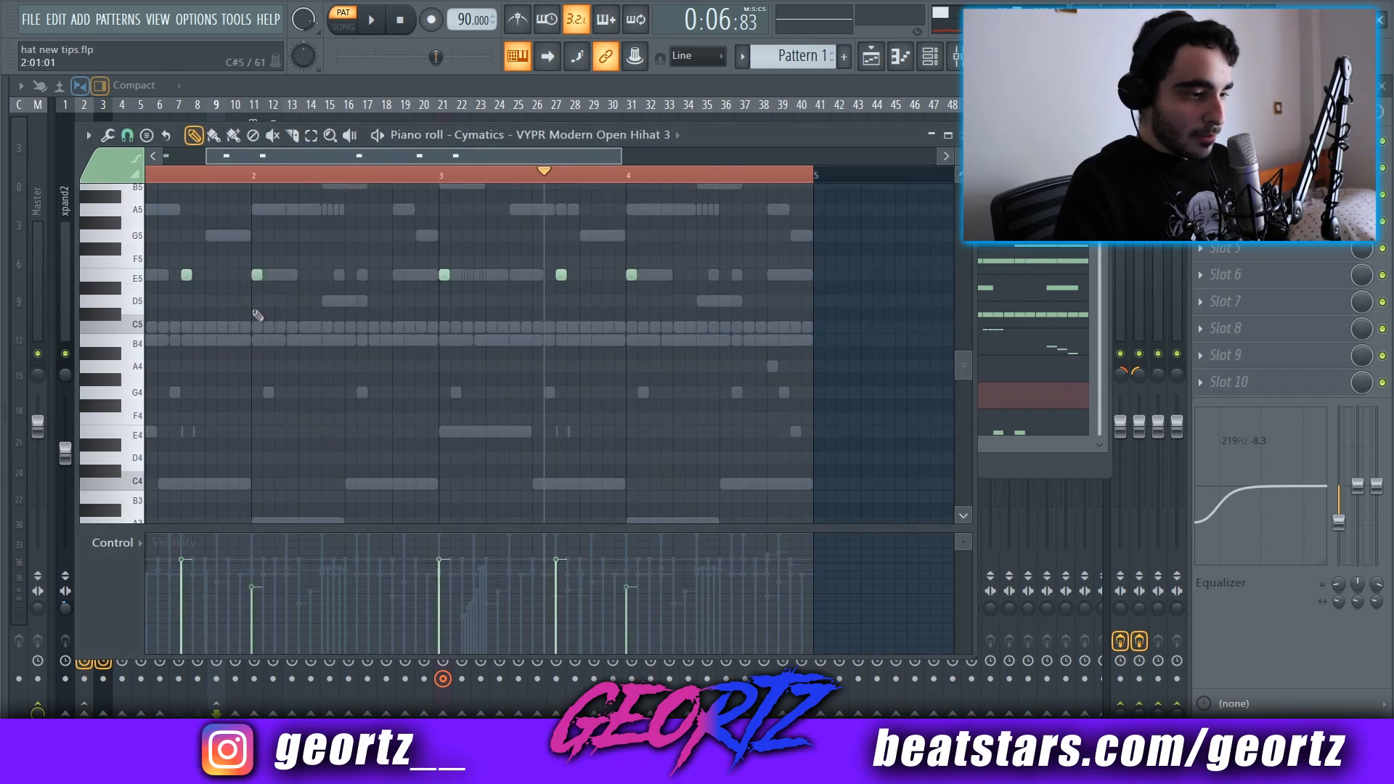
scroll(358, 274, up, 1)
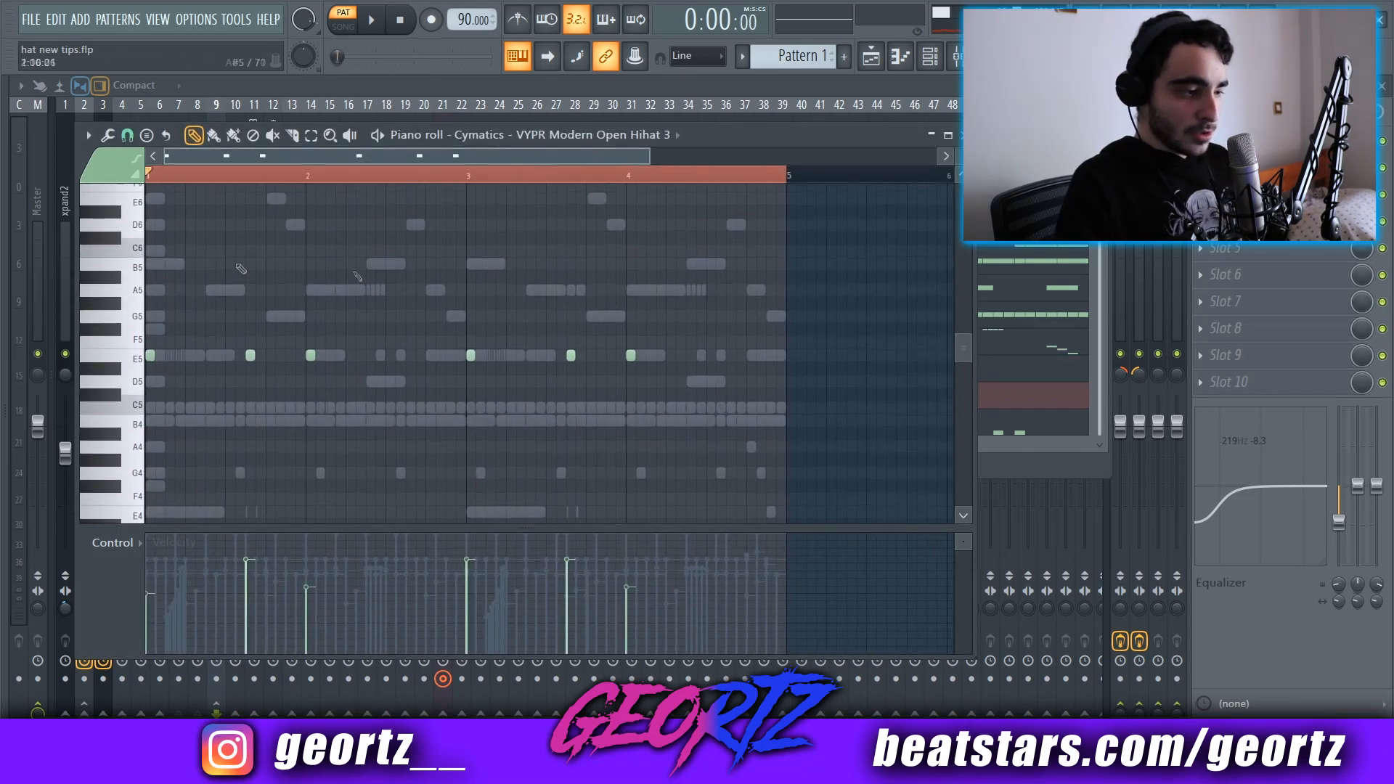
ctrl+scroll(264, 286, up, 3)
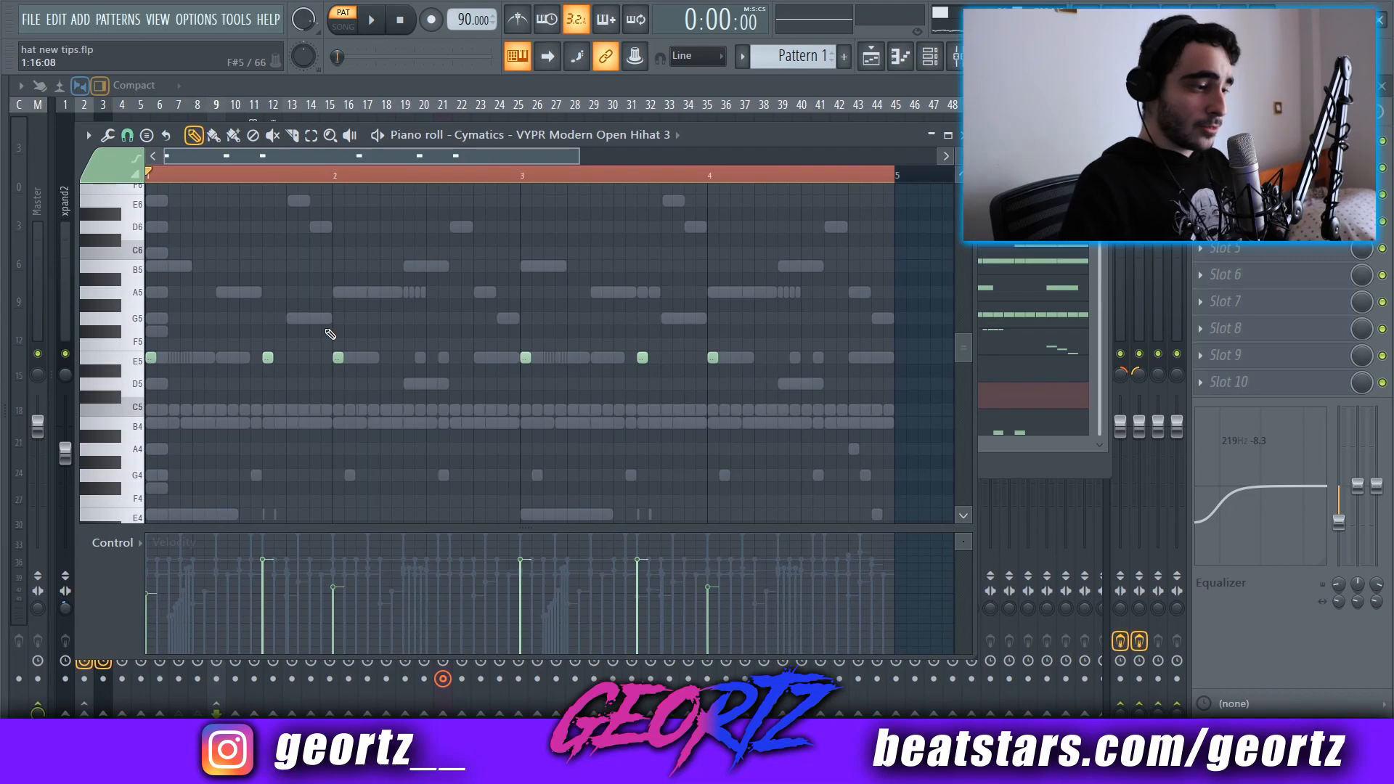
ctrl+scroll(328, 331, up, 2)
ctrl+scroll(662, 324, down, 1)
key(space)
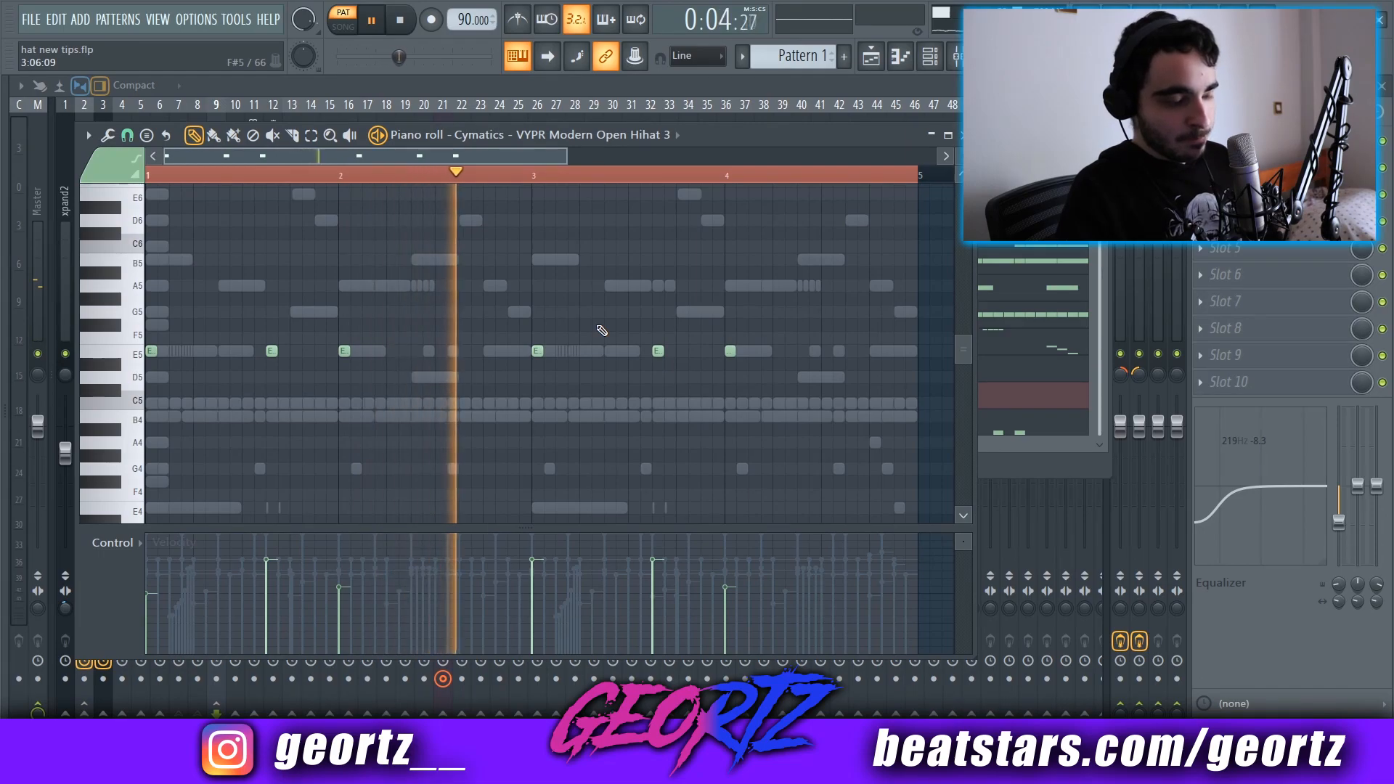
ctrl+scroll(602, 330, down, 1)
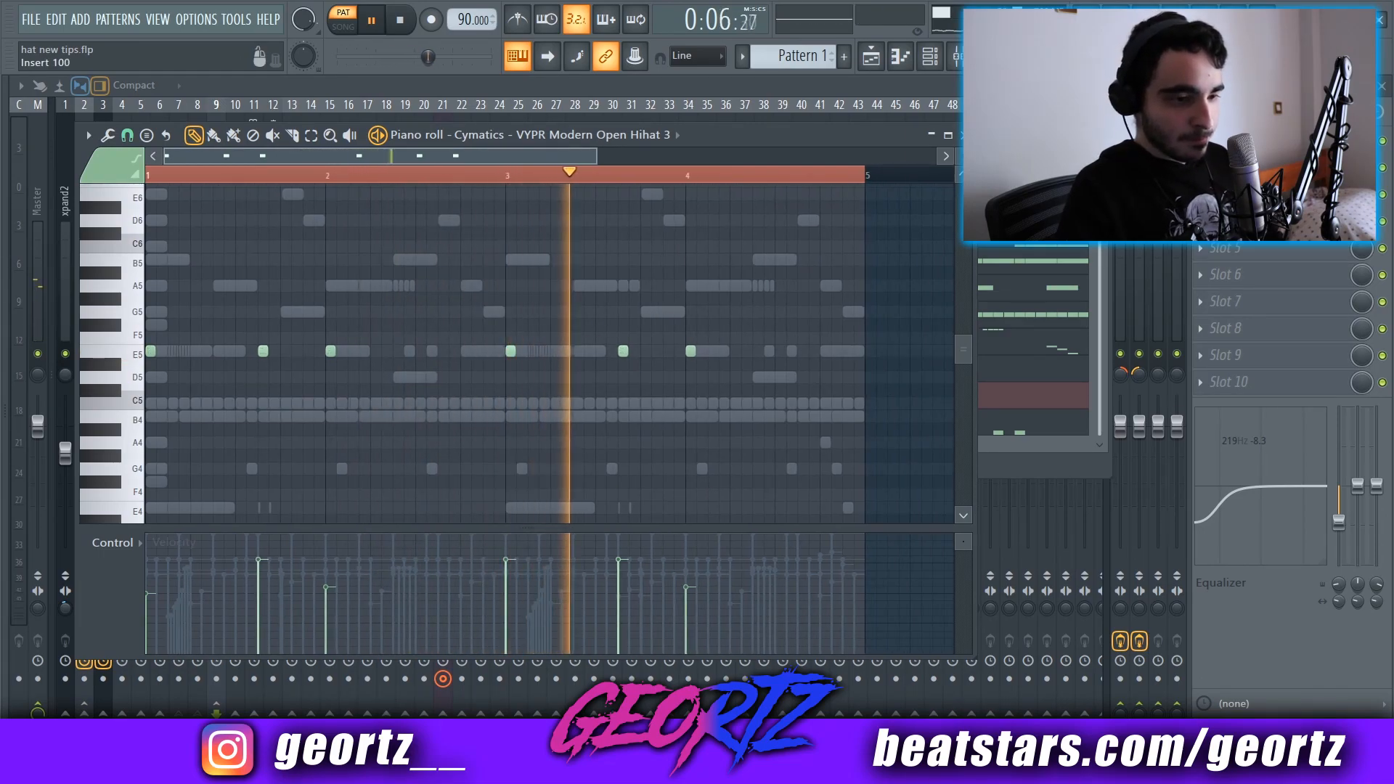
- Unmute the nm - haley kick channel and play the VYPR open hi-hat pattern together with the kick
key(space)
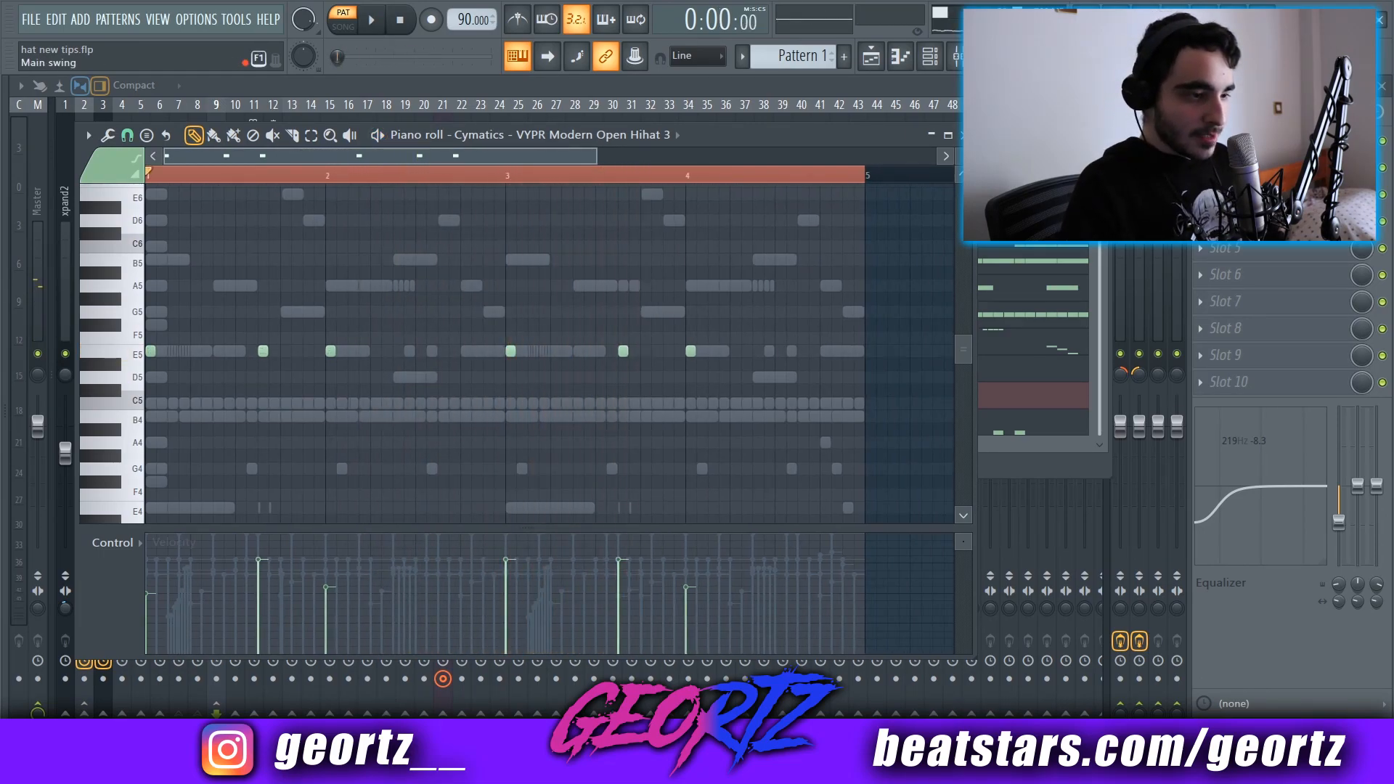
key(F6)
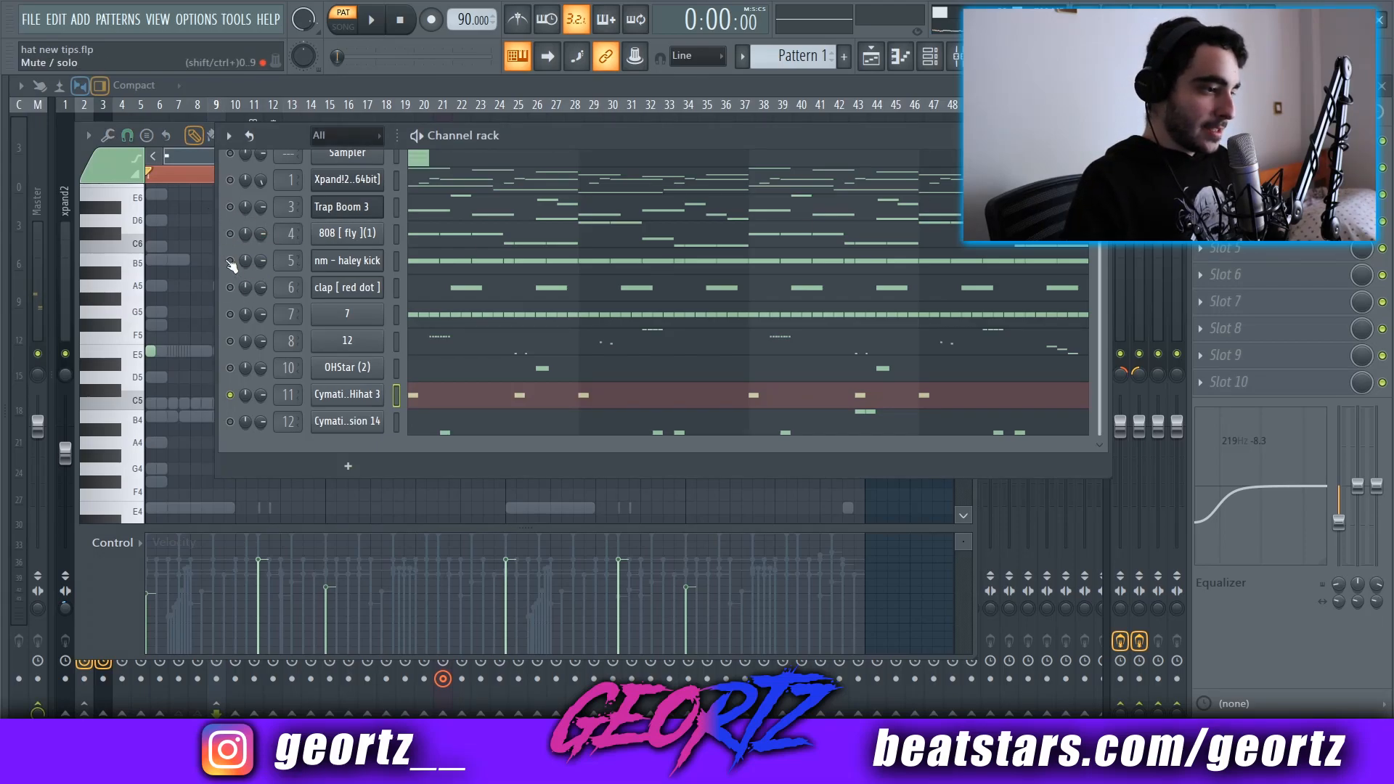
key(space)
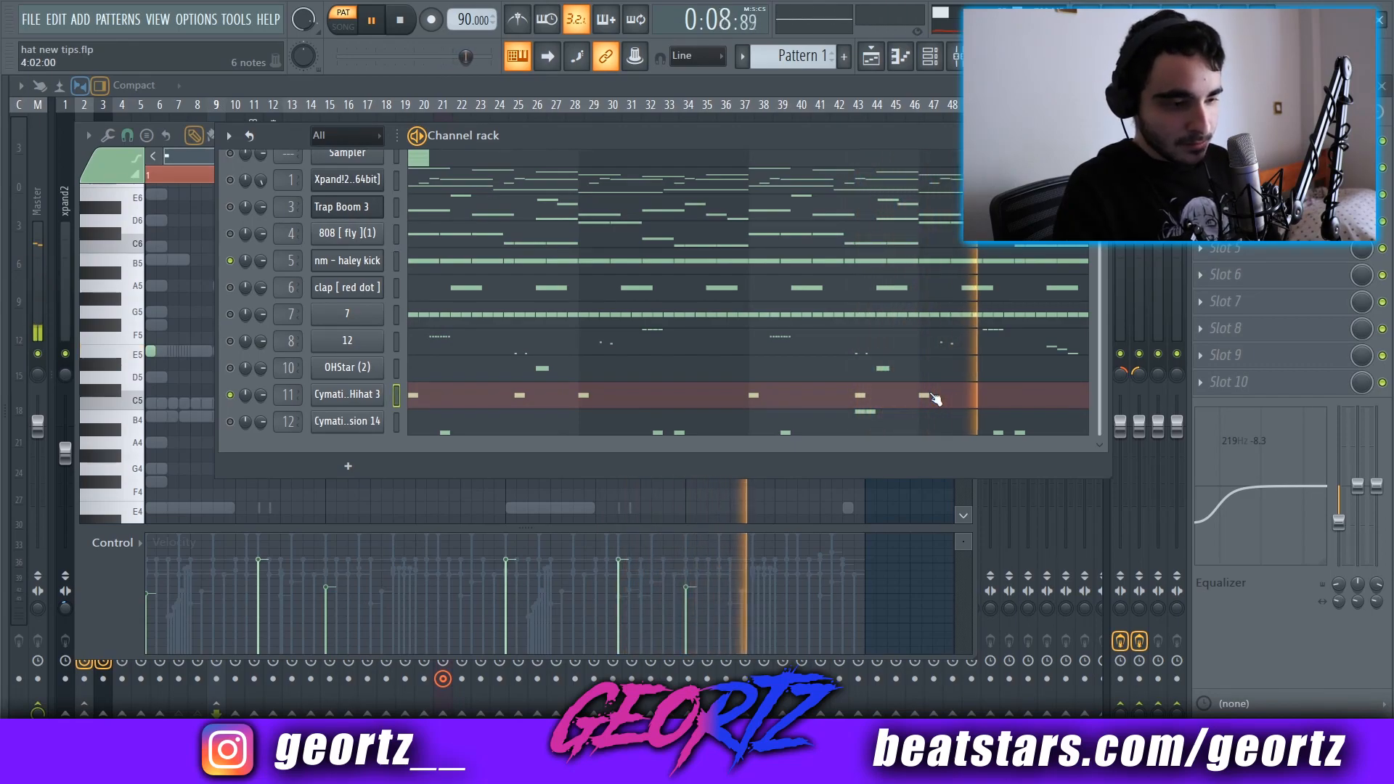
key(space)
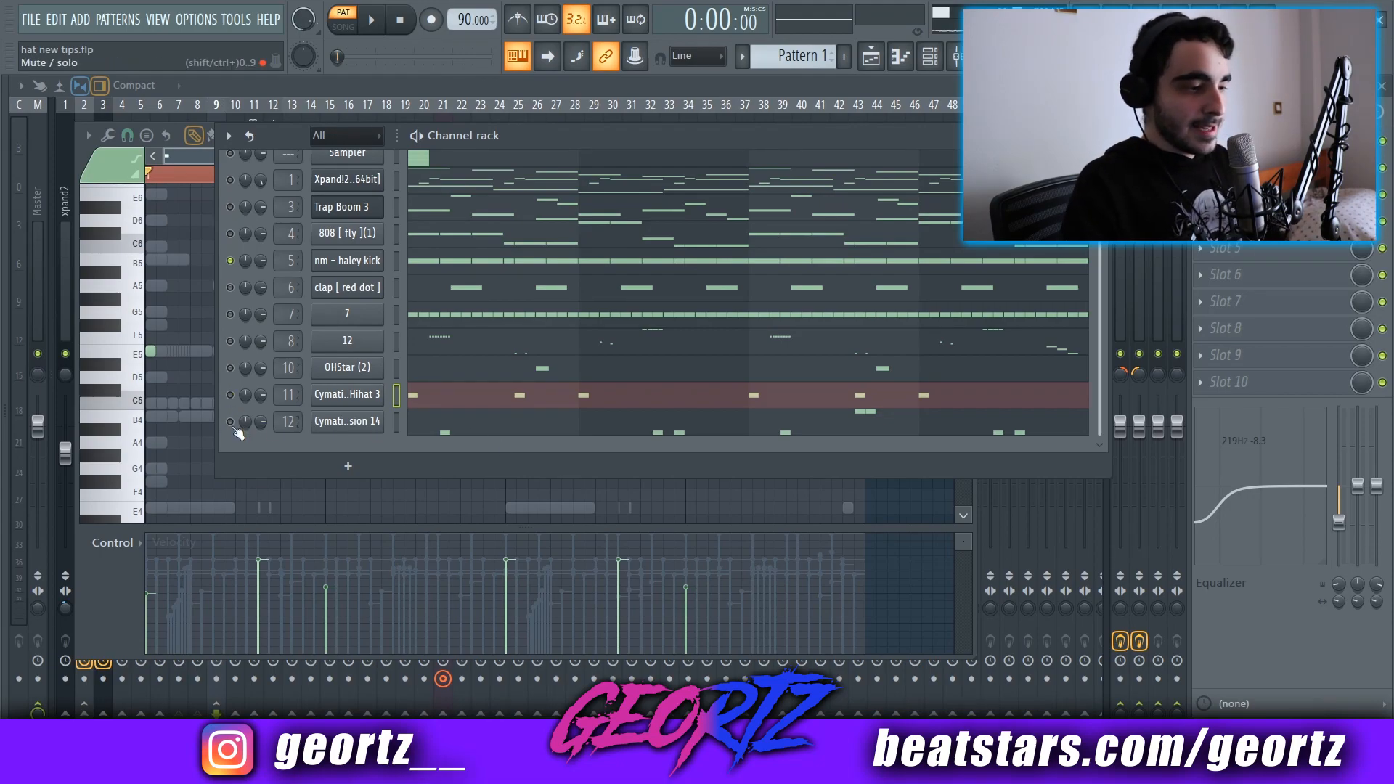
- Solo the Cymatics - VYPR Hit Percussion 14 channel, open its piano roll, and play its pattern, moving the playhead to the middle of bar 2
click(477, 432)
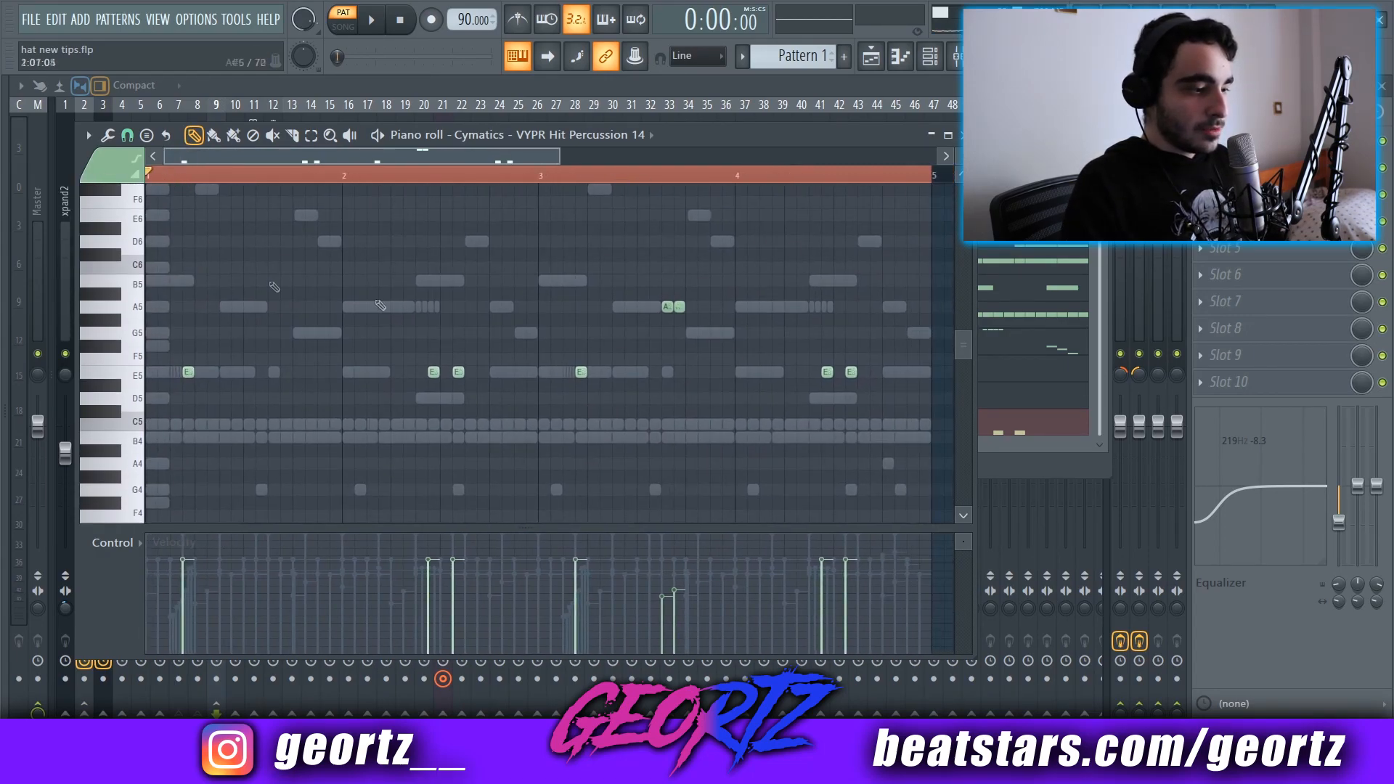
key(space)
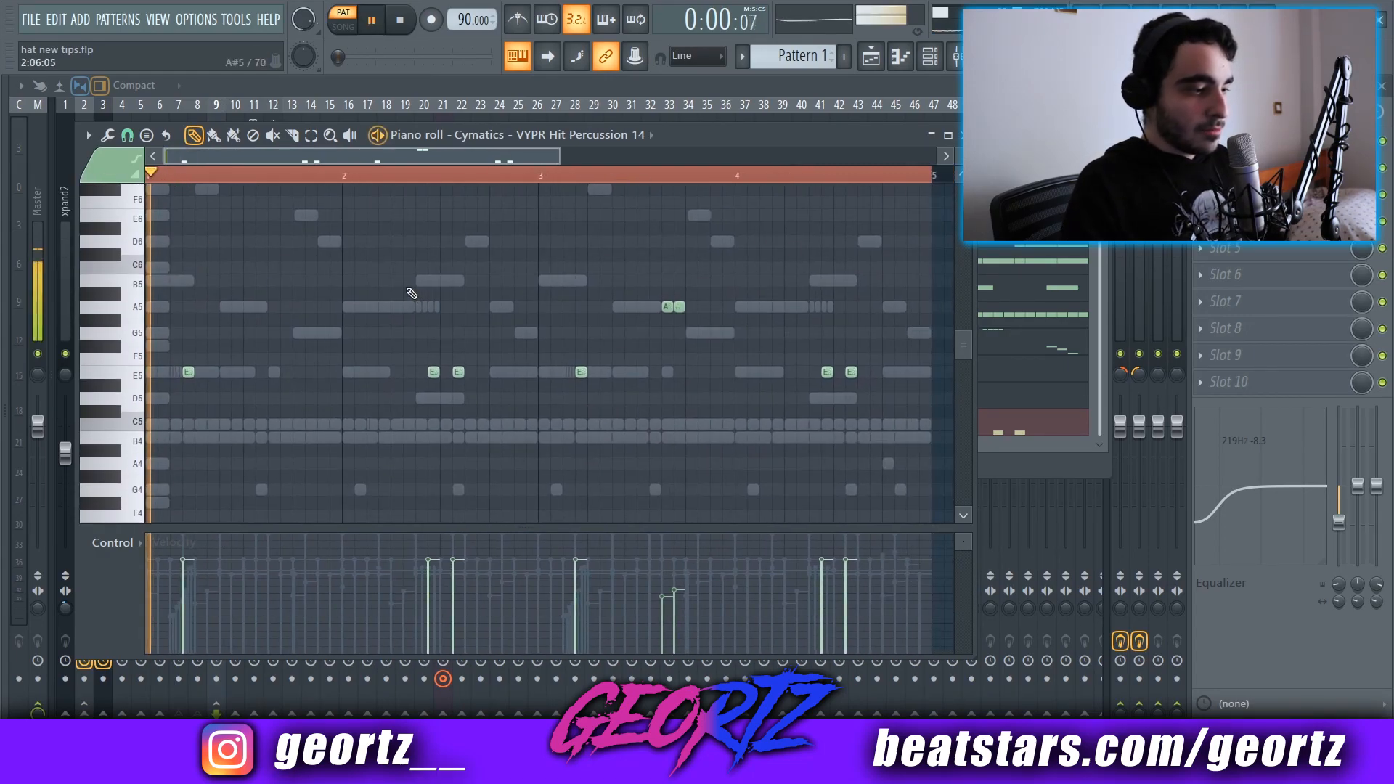
click(904, 52)
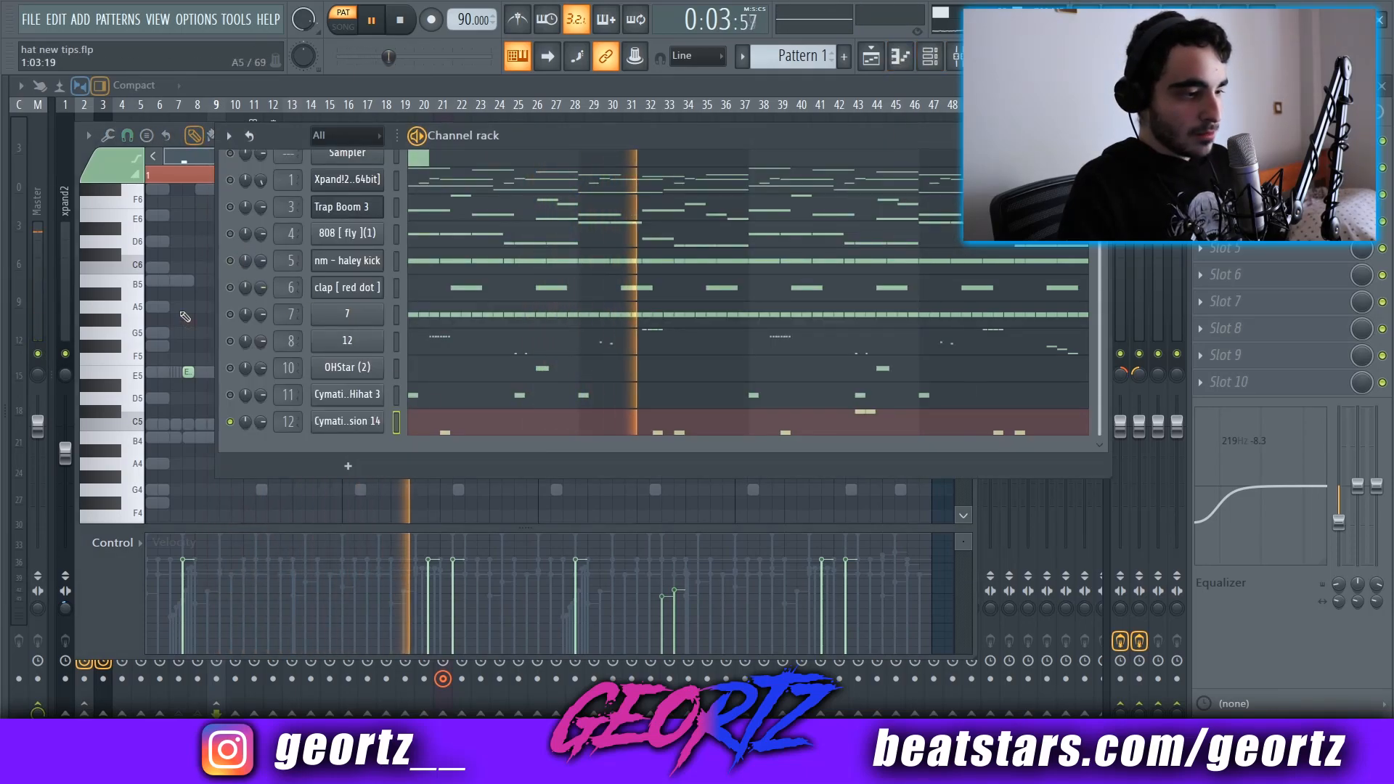
right_click(185, 317)
scroll(420, 335, up, 2)
click(427, 176)
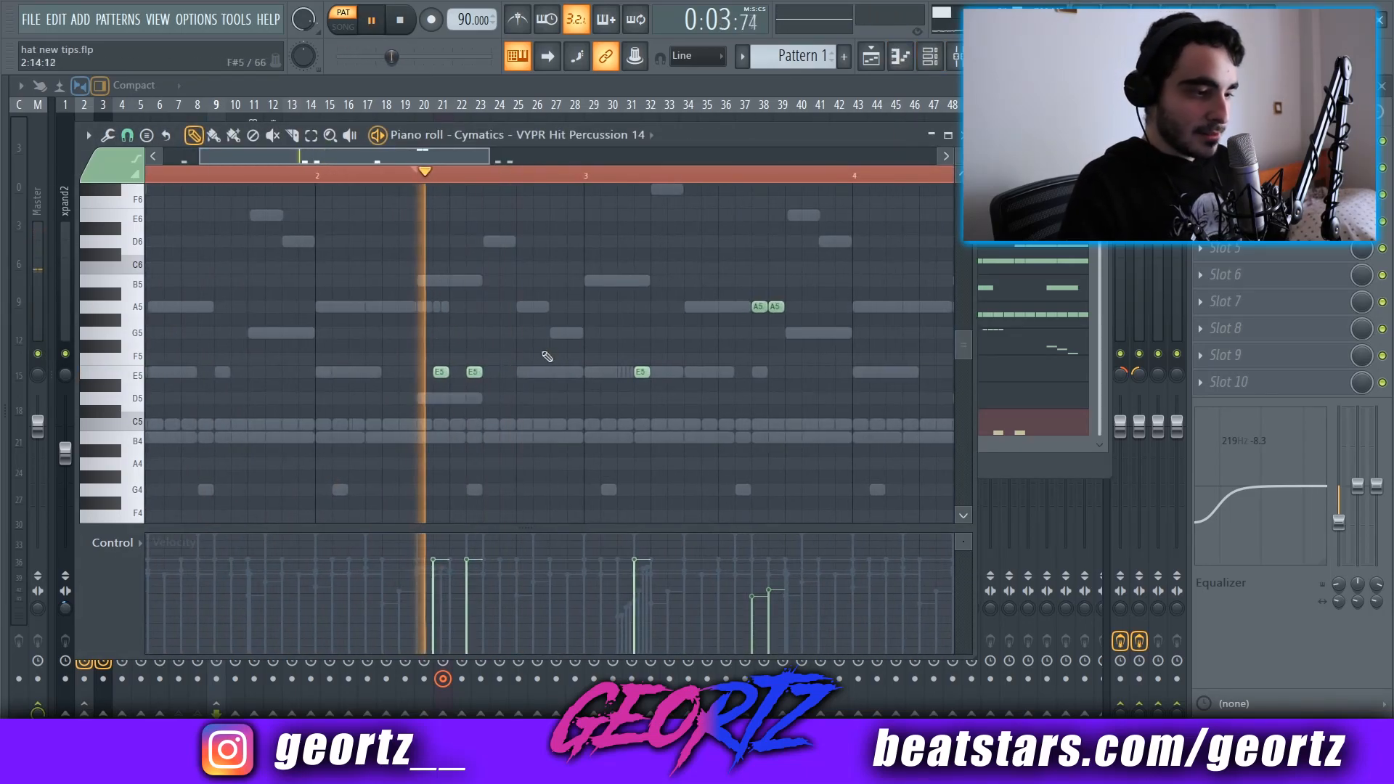
key(space)
- Show the note pan values of the Hit Percussion 14 pattern in the piano roll's control lane
scroll(595, 311, down, 2)
drag(665, 338, 556, 307)
scroll(557, 323, up, 2)
scroll(557, 345, down, 2)
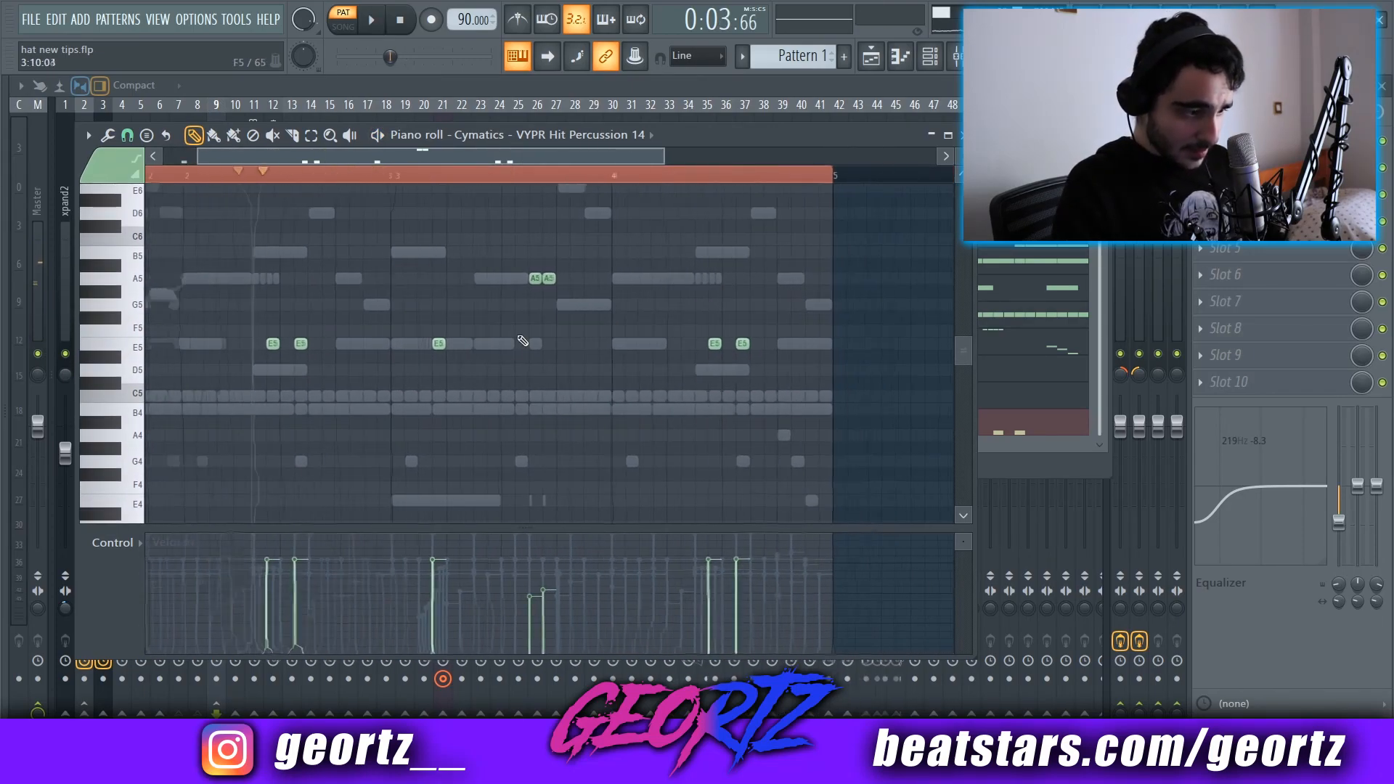
click(115, 544)
click(155, 578)
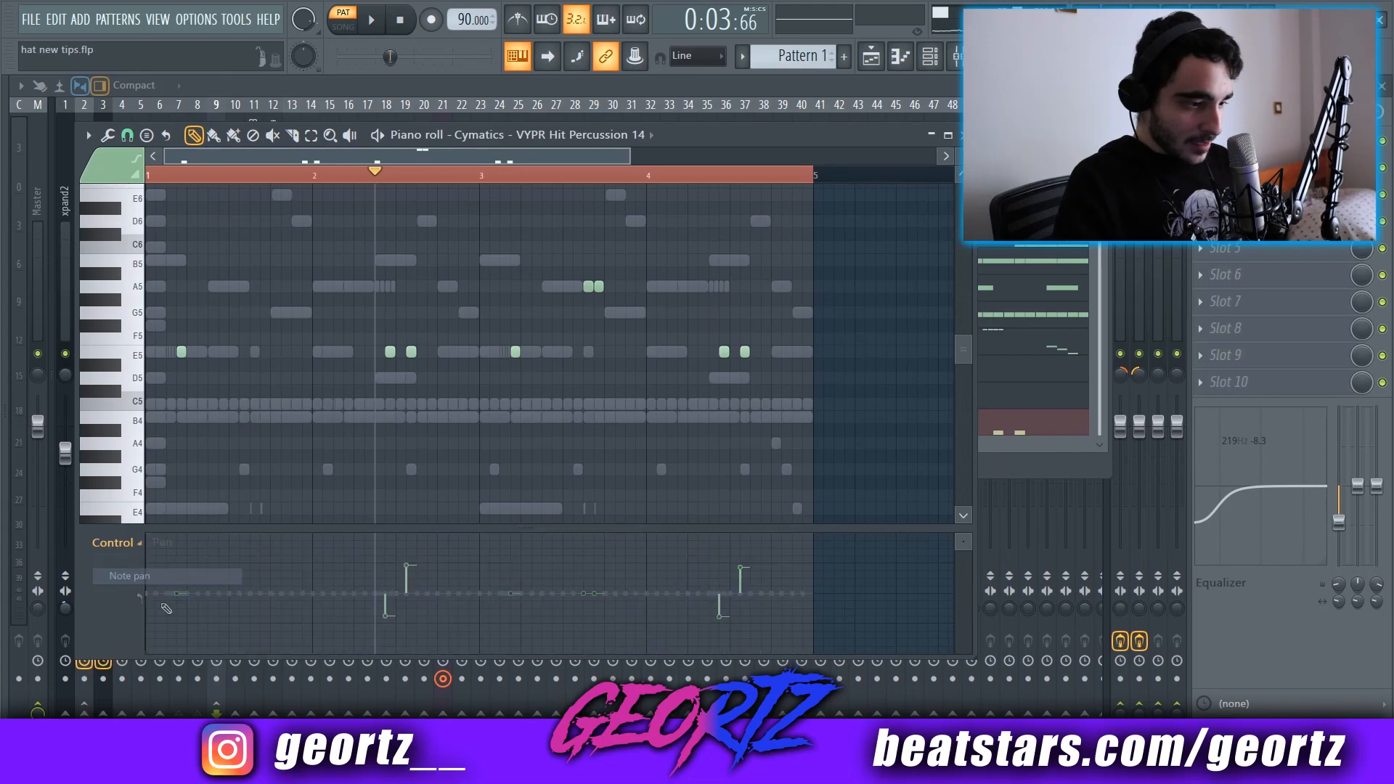
- Select the two E5 percussion notes in bar 2 to inspect their panning, play them, then deselect them and return to the channel rack
scroll(244, 571, down, 1)
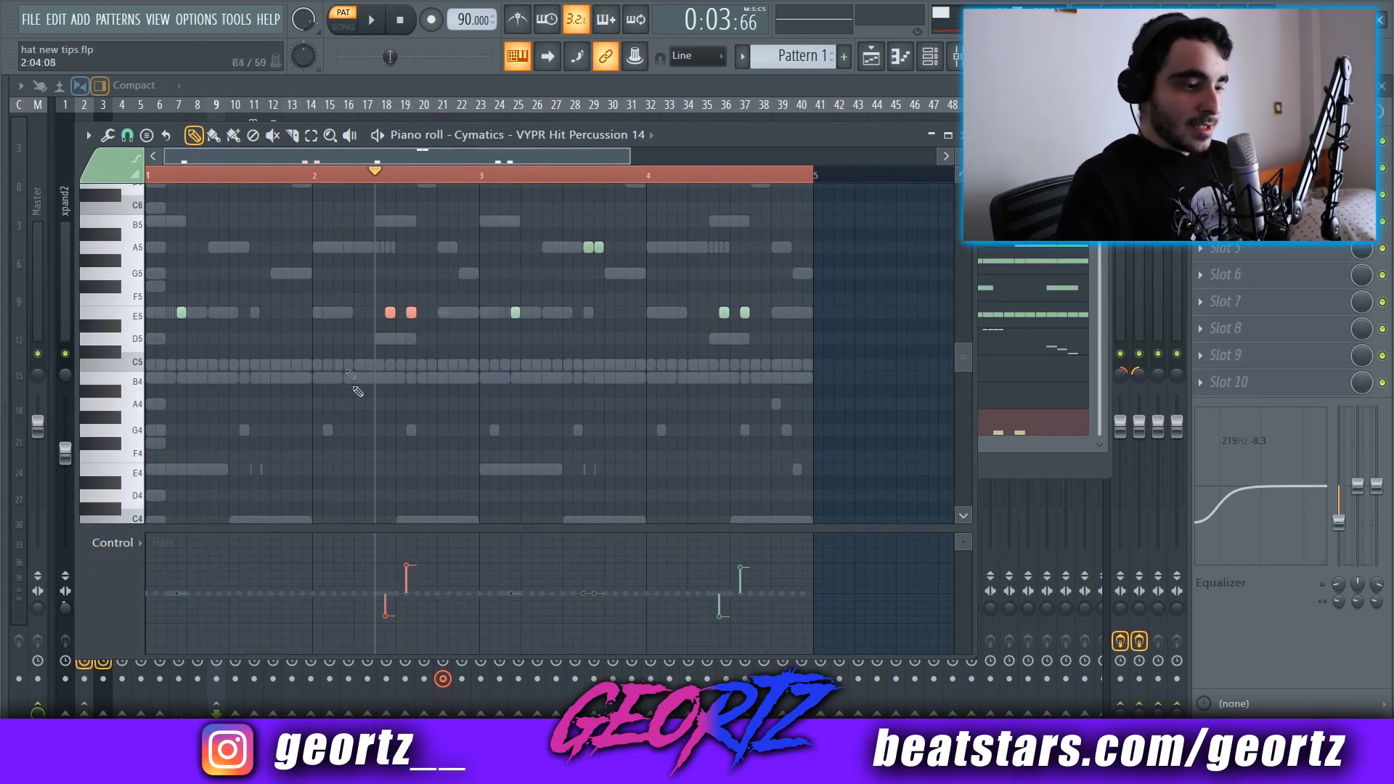
scroll(464, 575, up, 1)
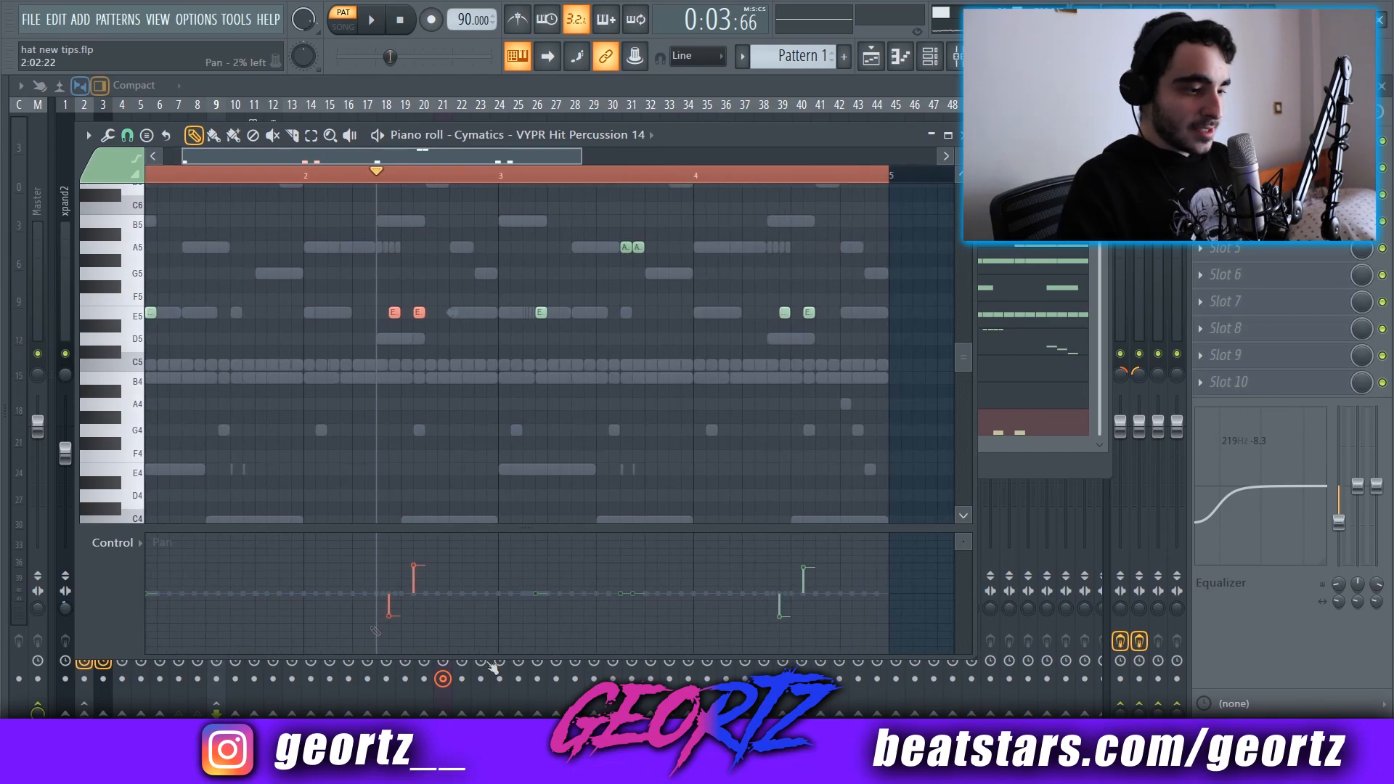
key(space)
key(space)
scroll(491, 385, up, 1)
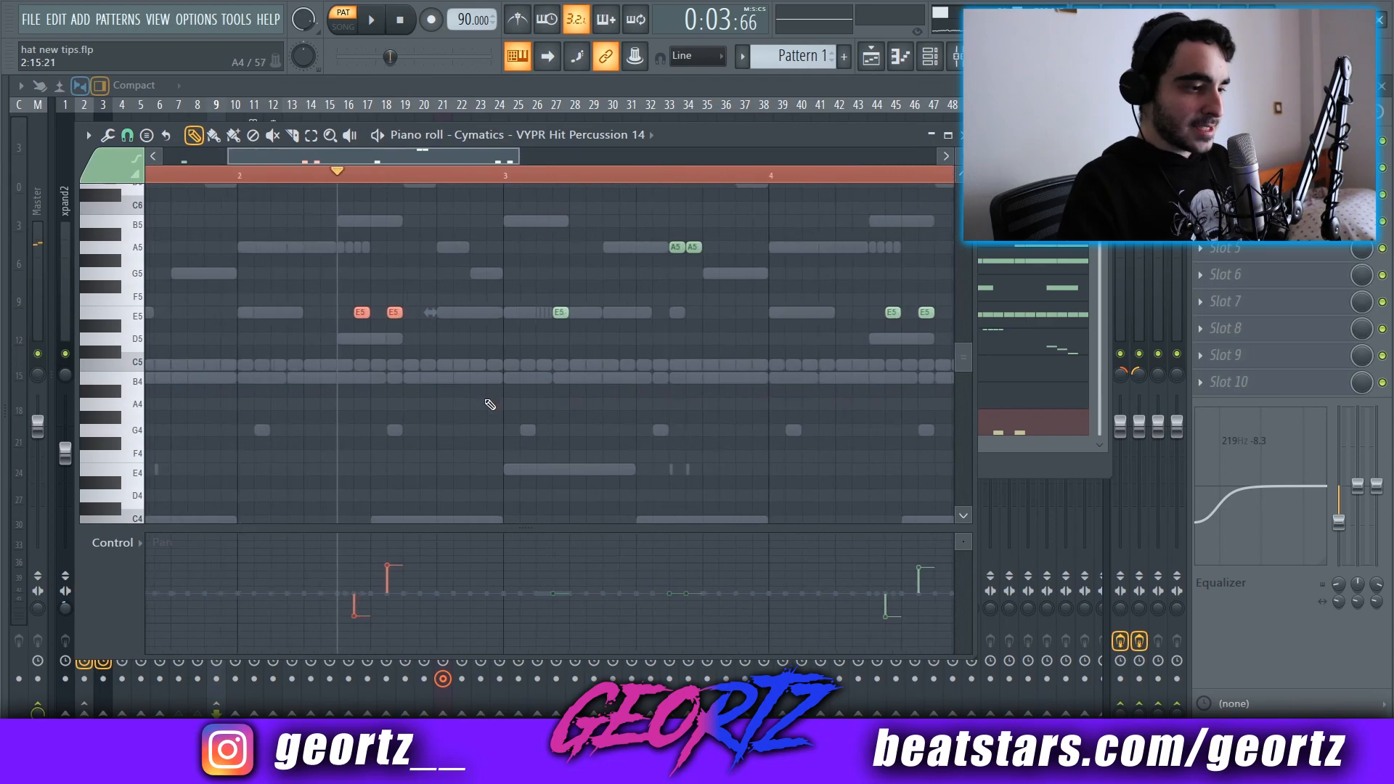
scroll(671, 292, up, 2)
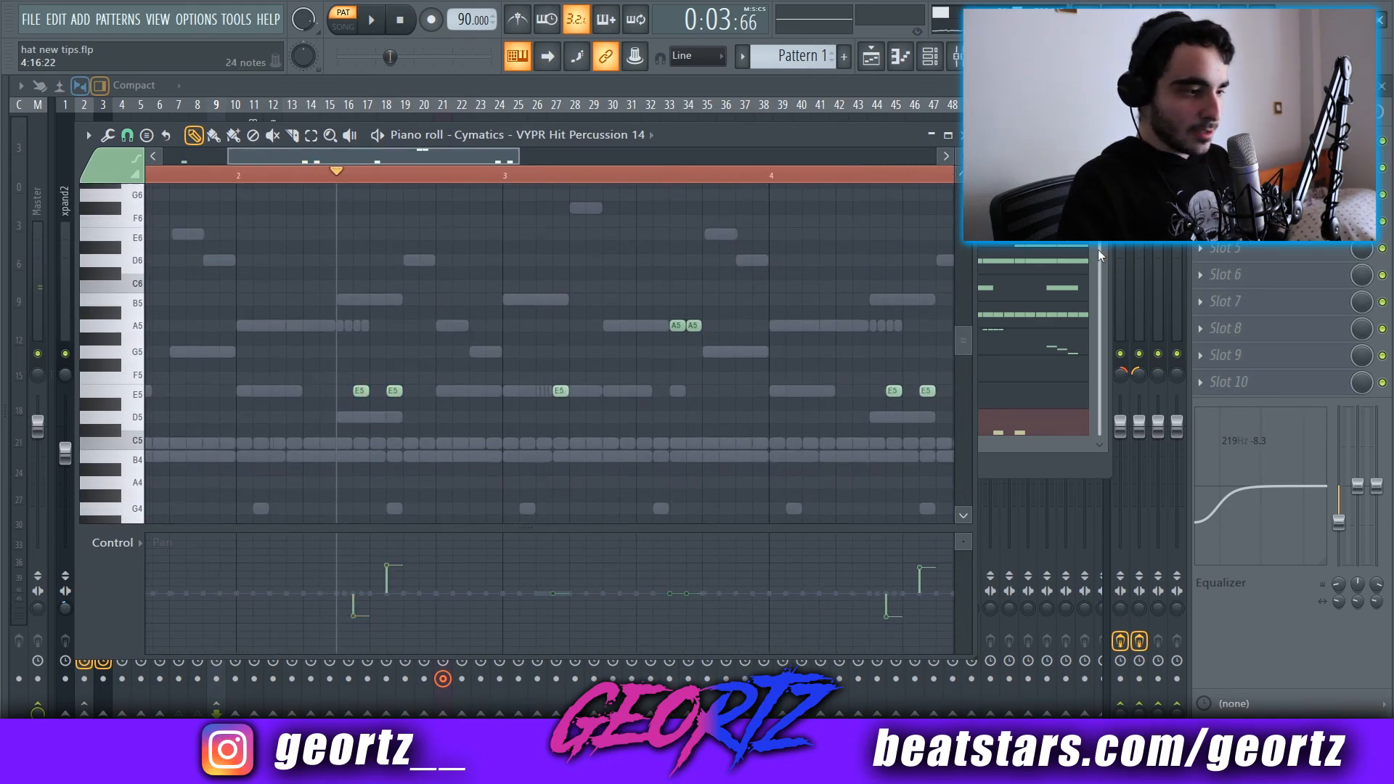
key(F6)
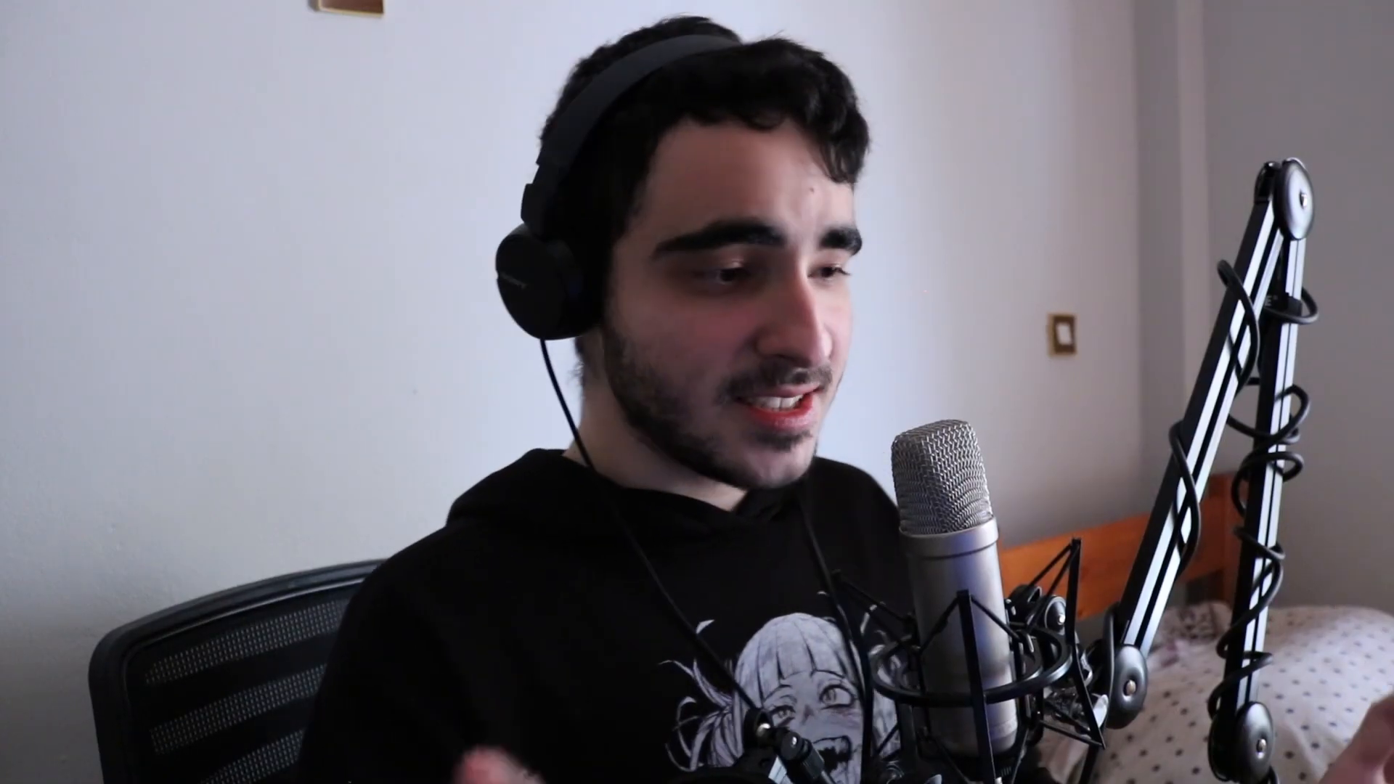